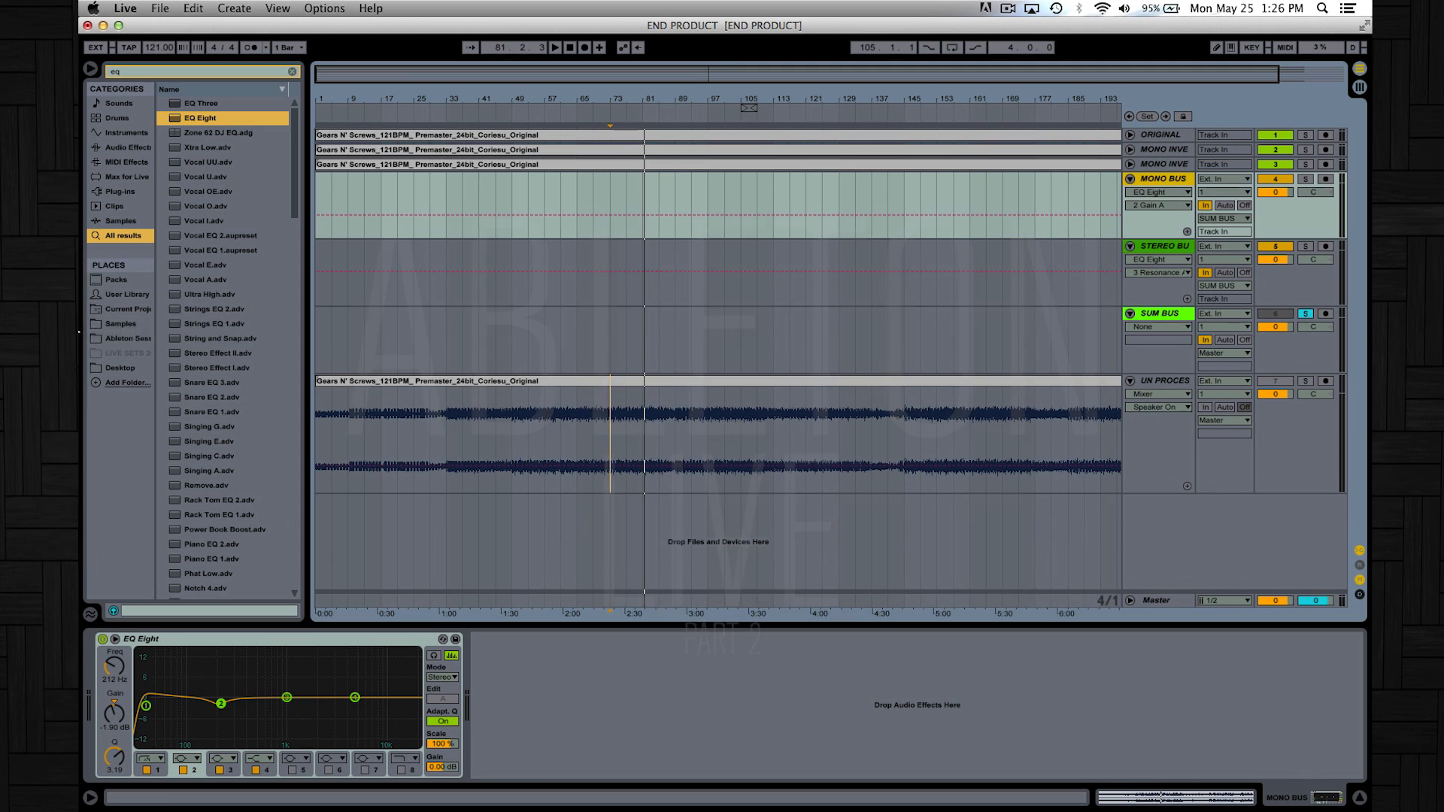
# - Search the browser for "Multi" and add a Multiband Dynamics device after EQ Eight on the MONO BUS track
pyautogui.click(292, 72)
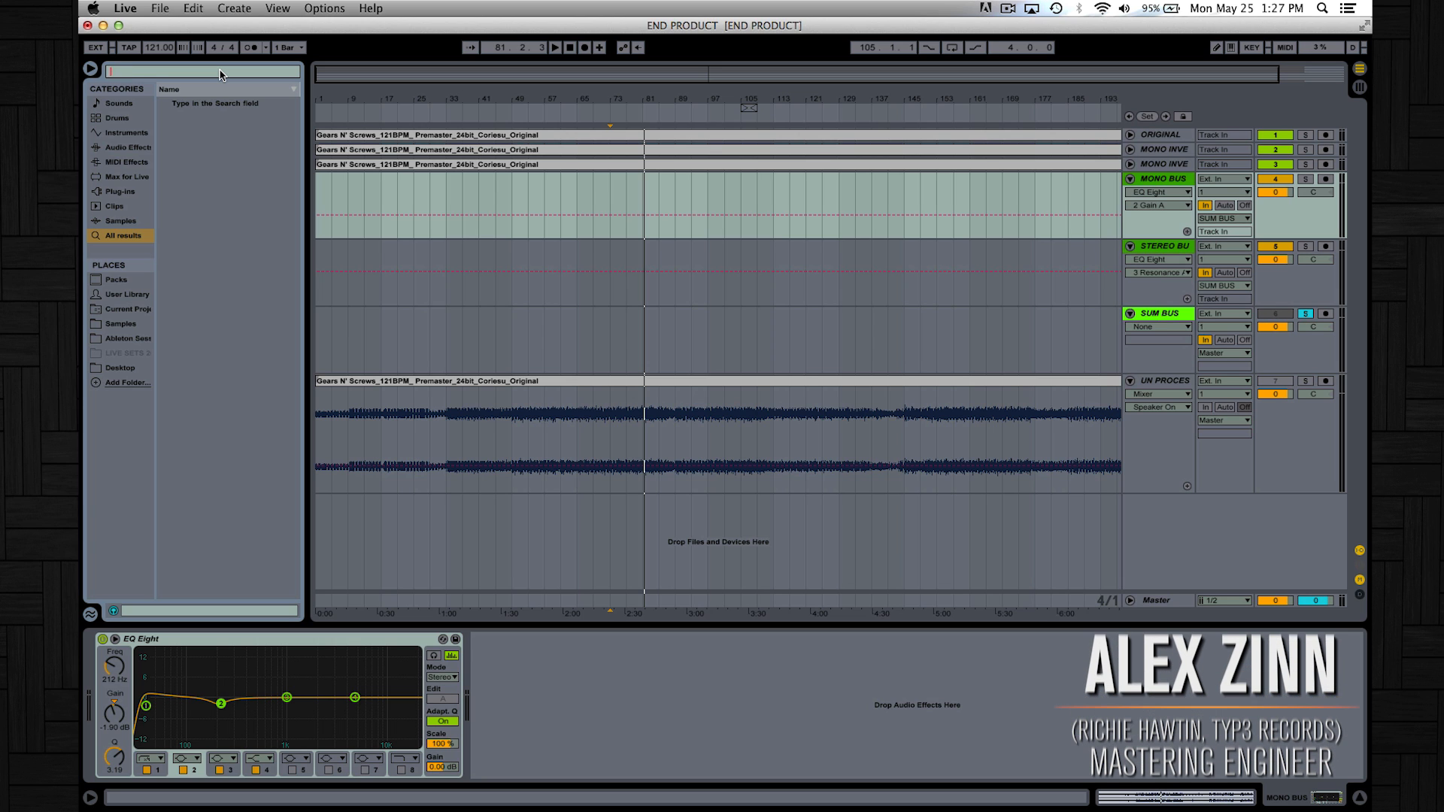
pyautogui.write('Multi')
pyautogui.moveTo(228, 111); pyautogui.dragTo(628, 681)
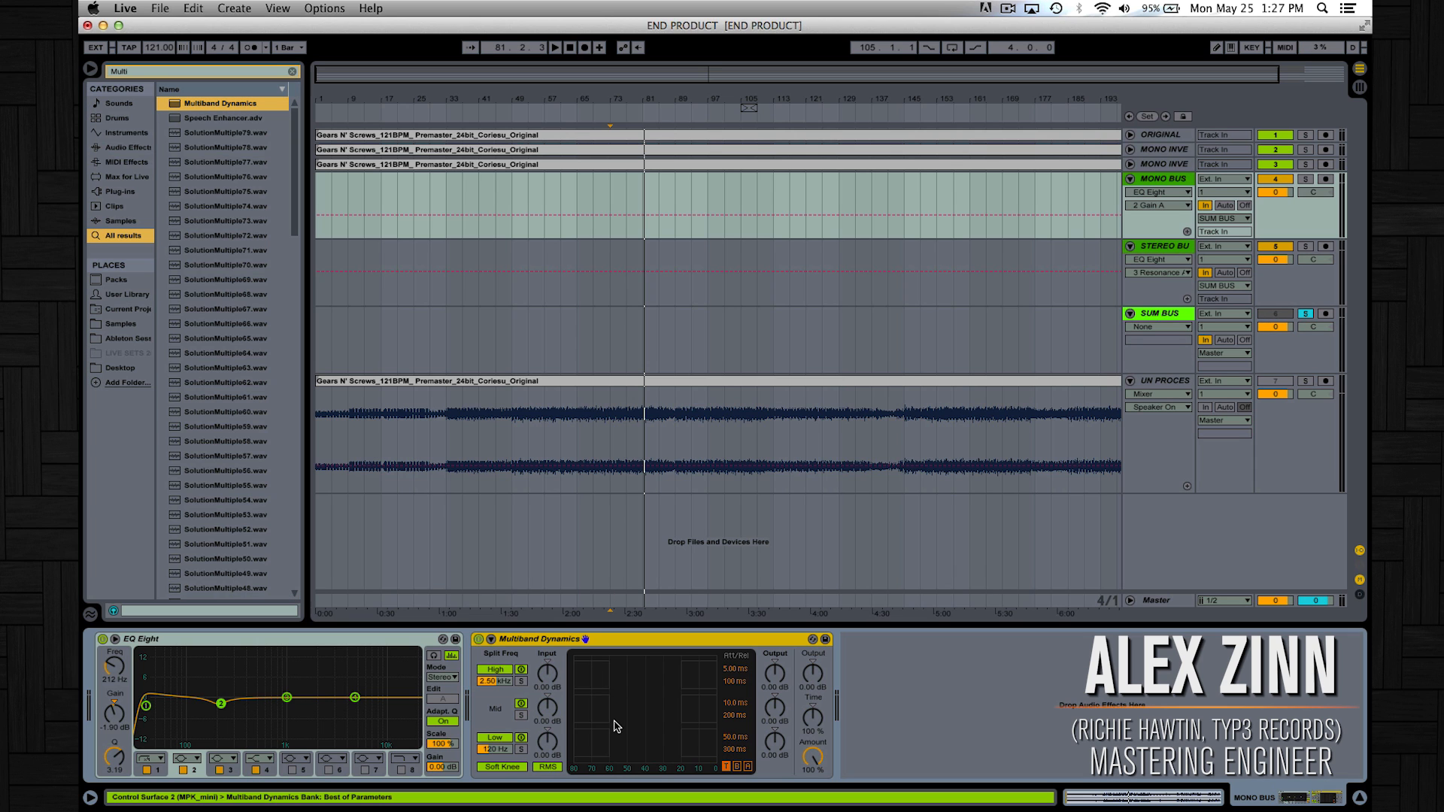
# - Turn off Soft Knee in Multiband Dynamics, switch level detection from RMS to Peak, and show the Above threshold and ratio values
pyautogui.click(502, 767)
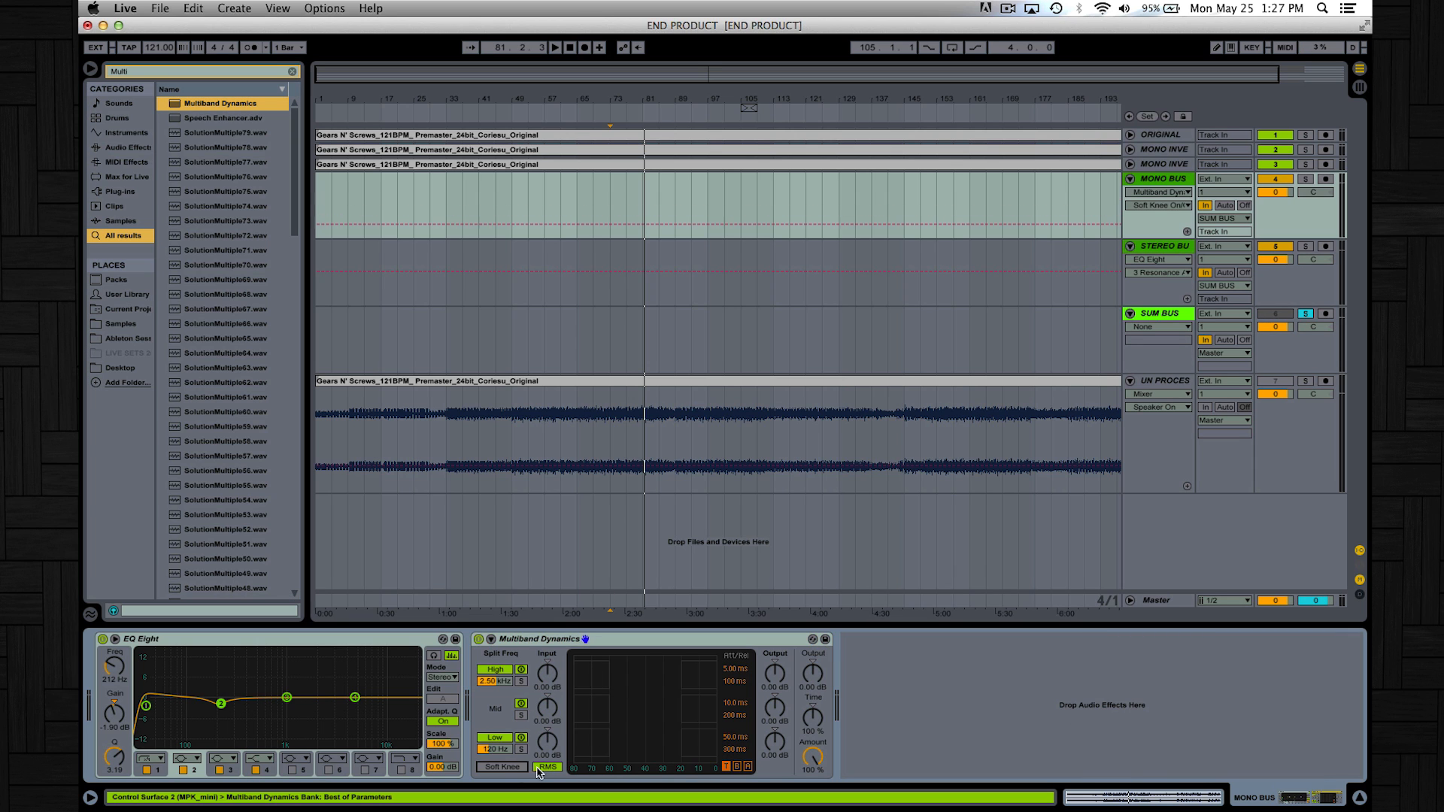
pyautogui.click(548, 767)
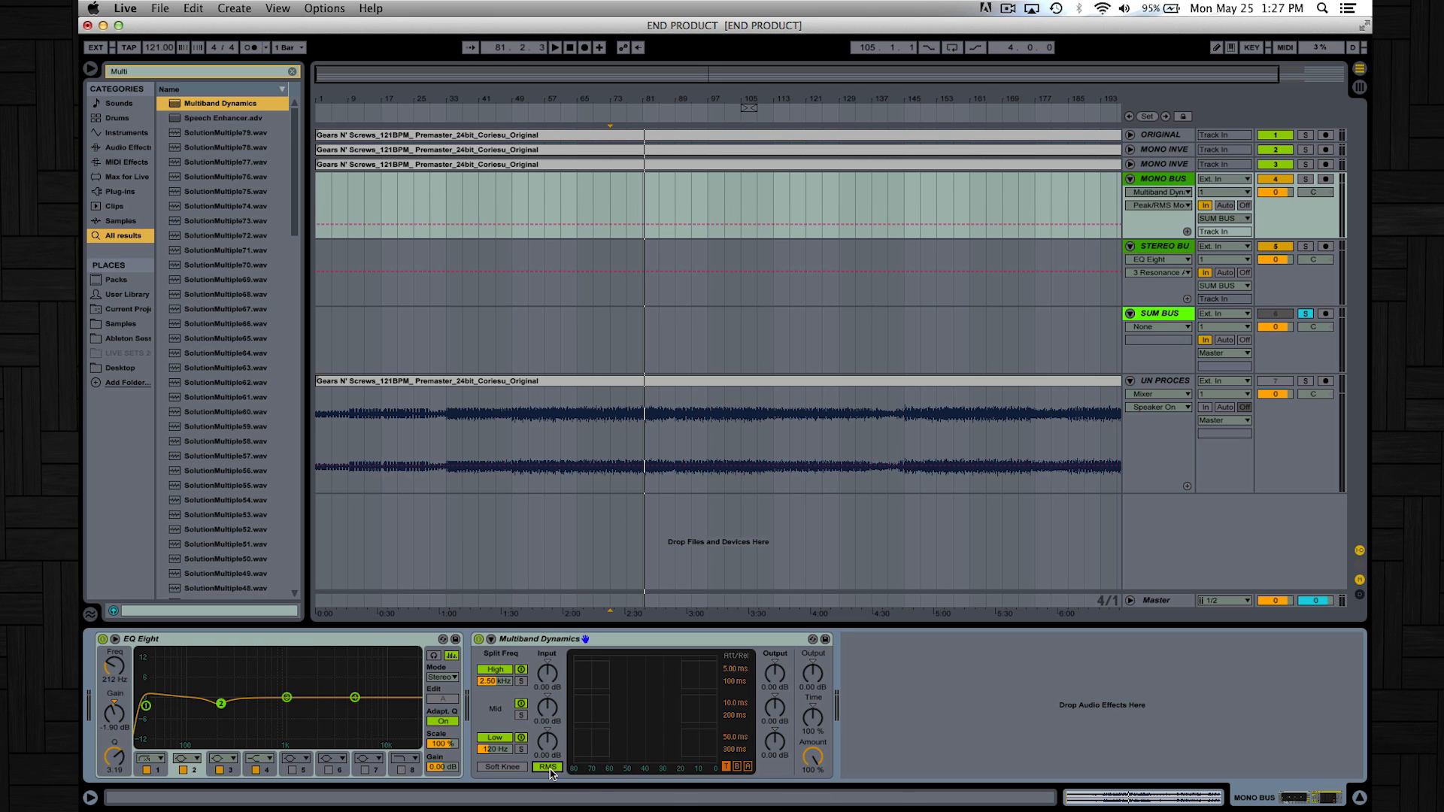
pyautogui.click(749, 766)
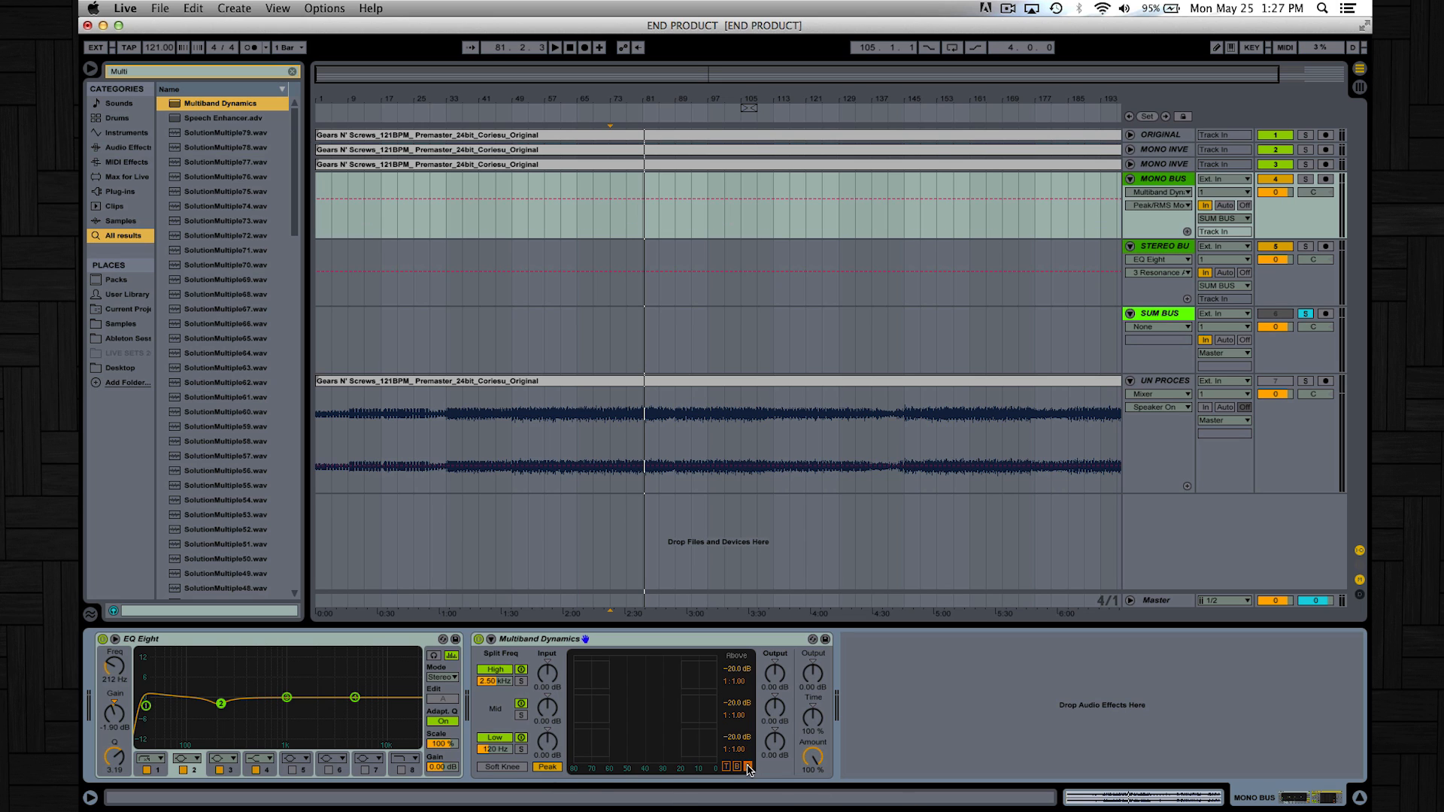
# - Play the track with MONO BUS soloed, audition the low band, and set its split frequency to 102 Hz
pyautogui.press('space')
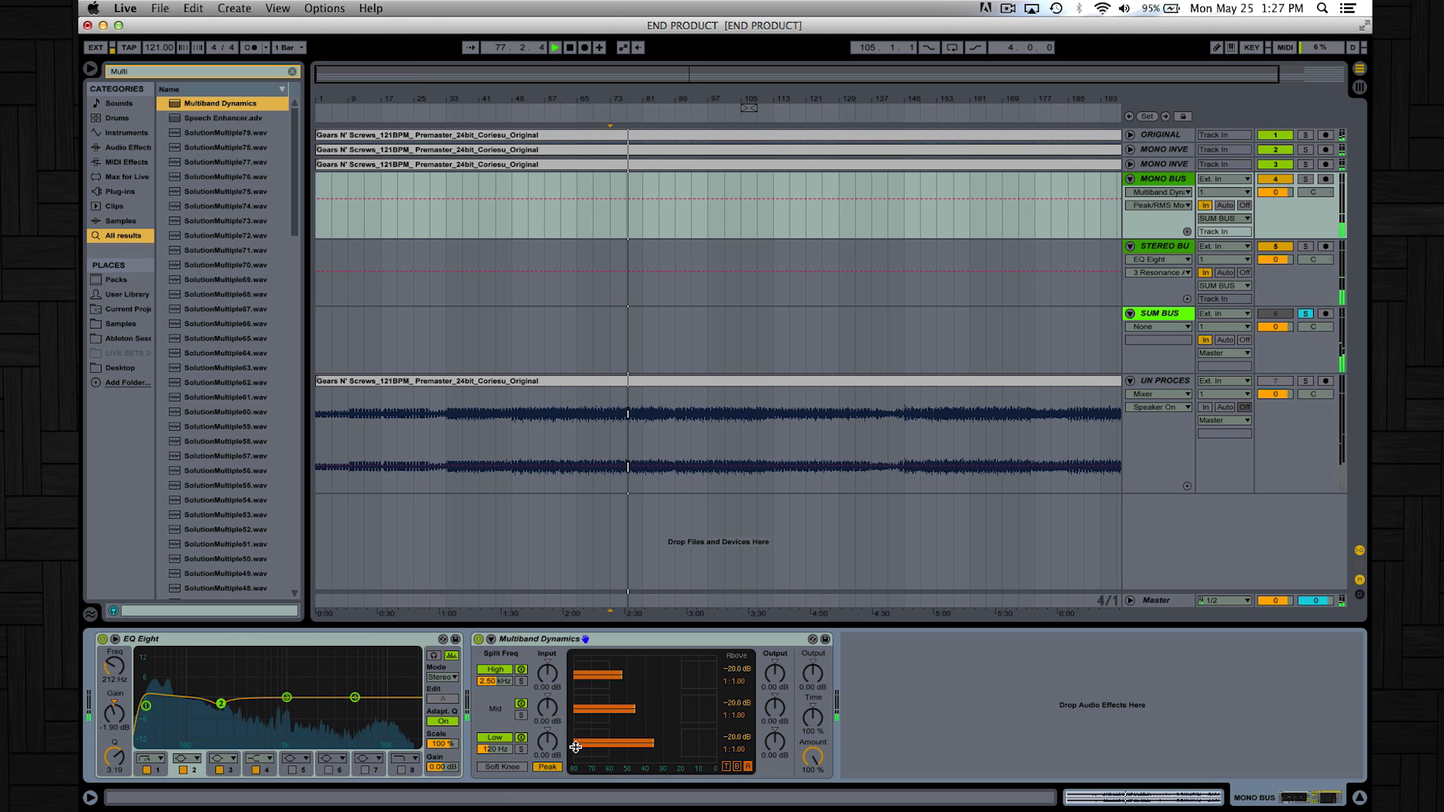
pyautogui.click(520, 749)
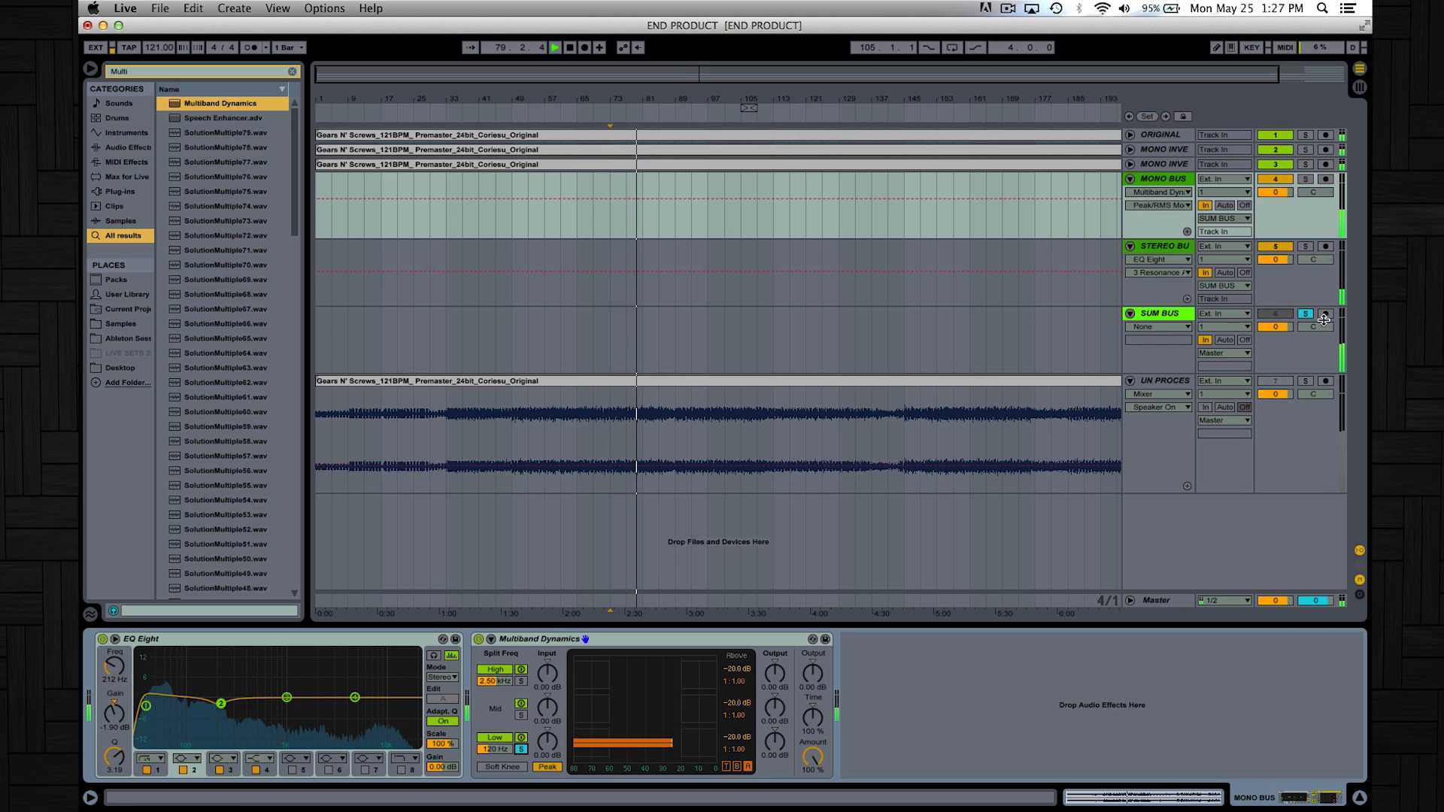
pyautogui.click(1304, 179)
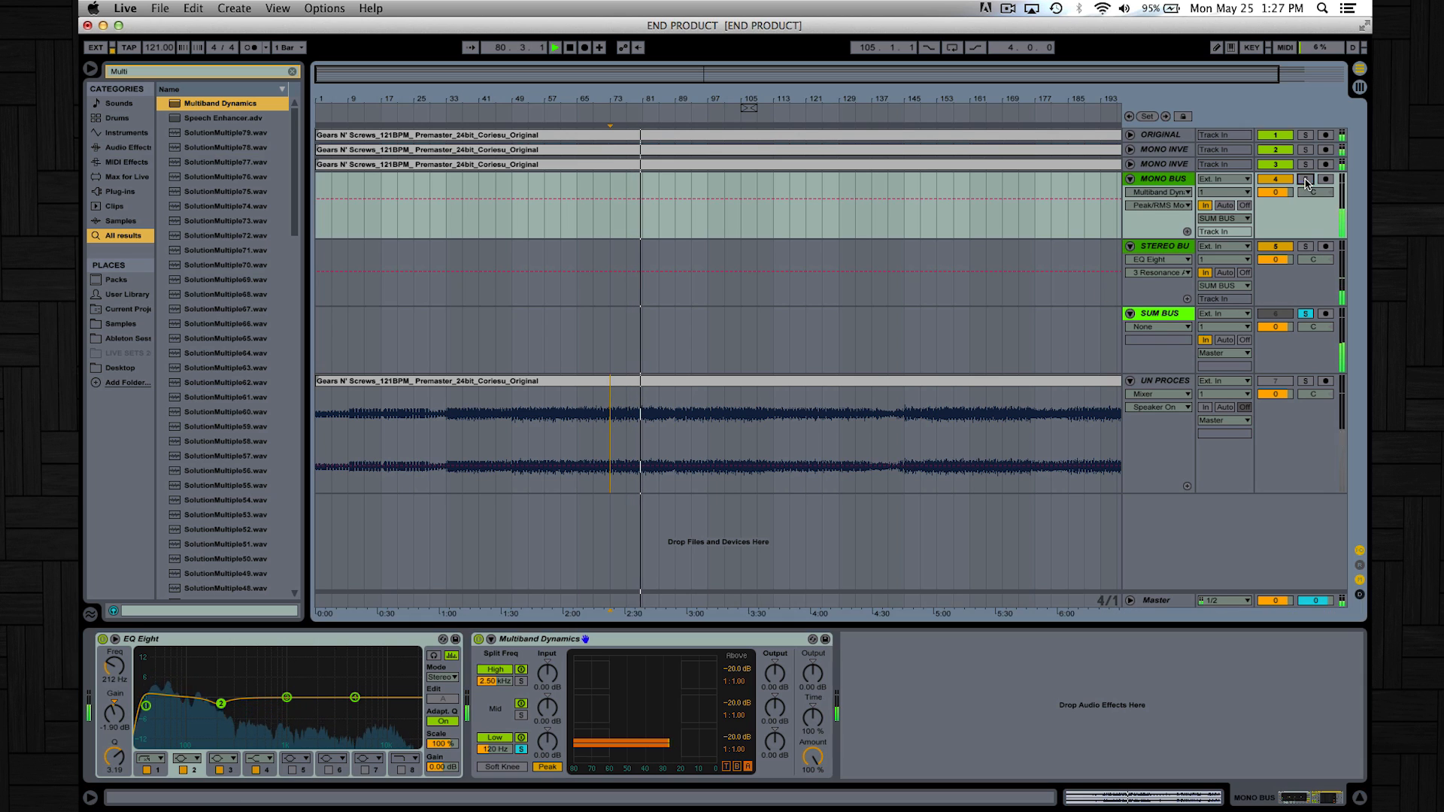
pyautogui.click(610, 444)
pyautogui.moveTo(496, 750); pyautogui.dragTo(526, 746)
pyautogui.click(520, 749)
pyautogui.click(495, 737)
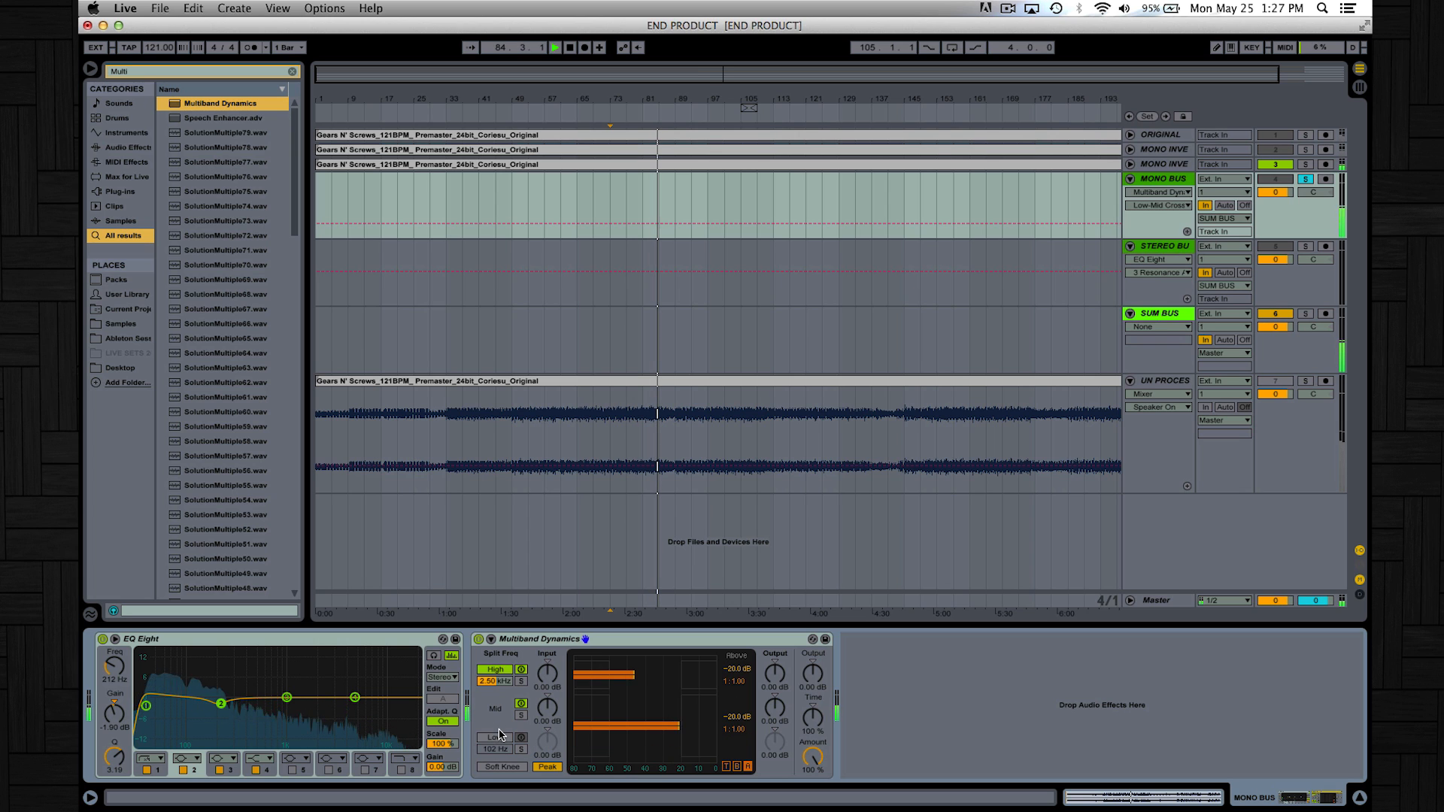
pyautogui.click(495, 737)
# - Solo the mid band in Multiband Dynamics and lower the high split frequency to about 988 Hz
pyautogui.click(520, 715)
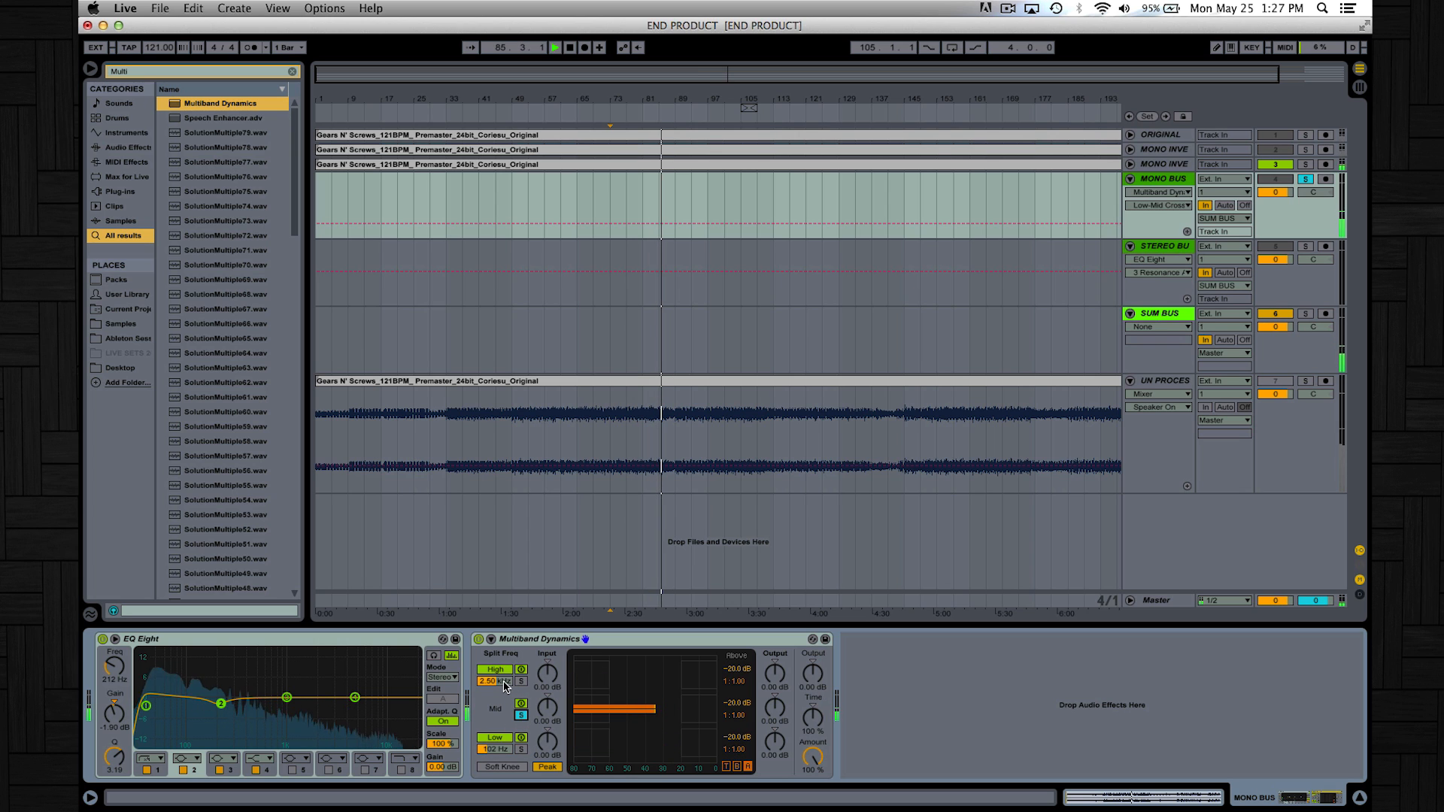
pyautogui.moveTo(503, 686)
pyautogui.mouseDown()
pyautogui.moveTo(504, 724)
pyautogui.moveTo(505, 667)
pyautogui.mouseUp()
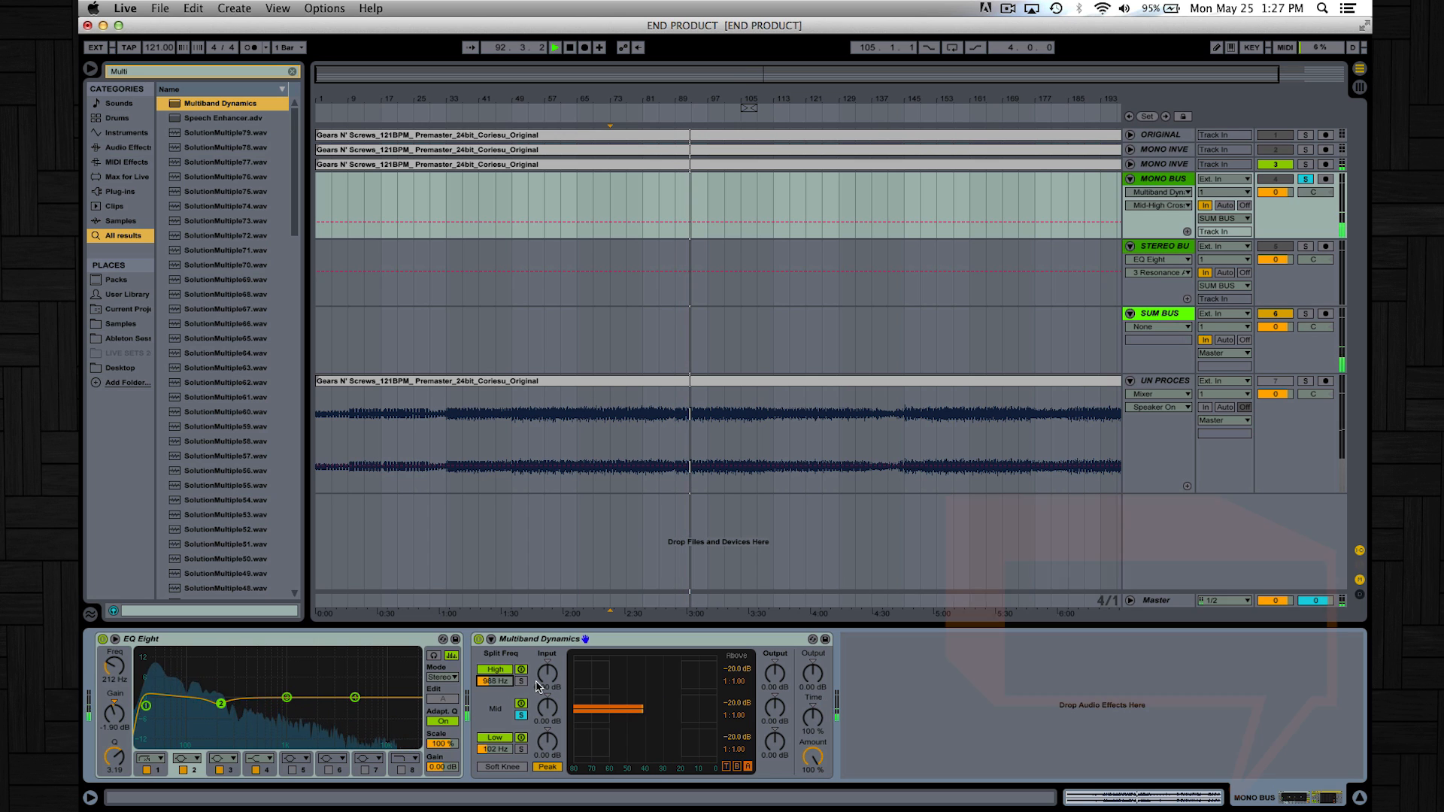
pyautogui.moveTo(510, 682); pyautogui.dragTo(510, 679)
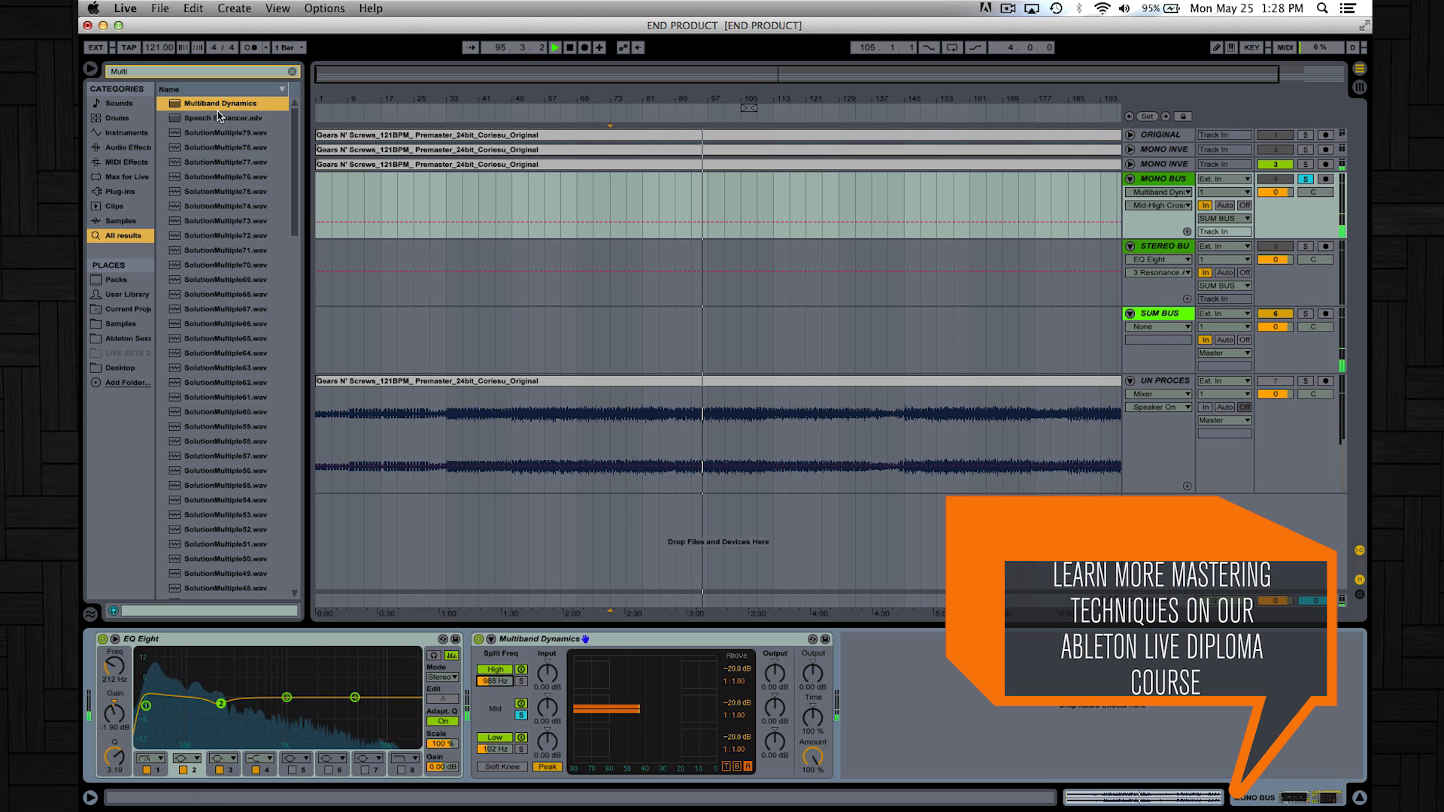
# - Add a second Multiband Dynamics after the first, set its low split to 949 Hz, and unsolo the first device's mid band
pyautogui.moveTo(211, 108); pyautogui.dragTo(906, 711)
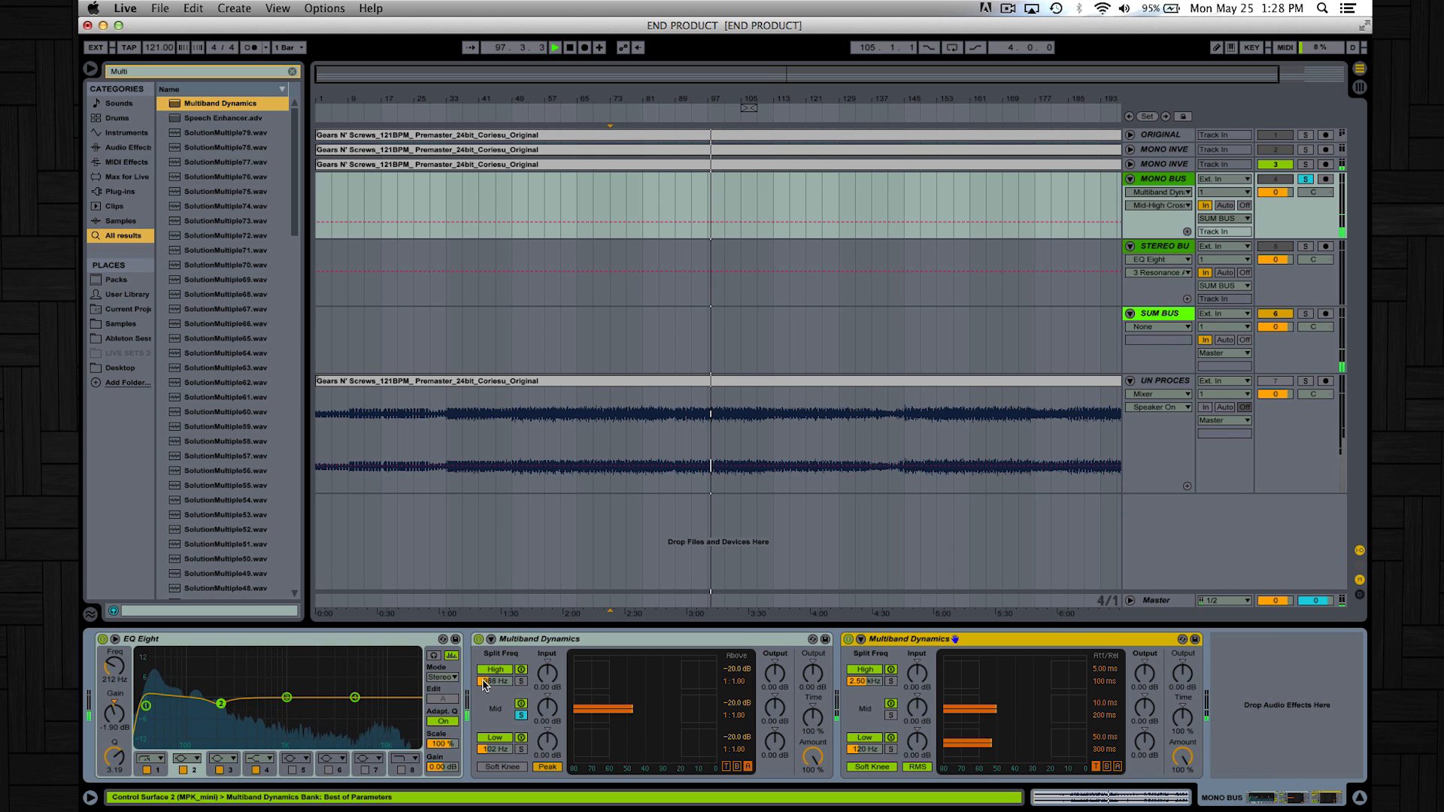
pyautogui.moveTo(864, 750)
pyautogui.mouseDown()
pyautogui.moveTo(864, 709)
pyautogui.moveTo(873, 739)
pyautogui.mouseUp()
pyautogui.click(520, 714)
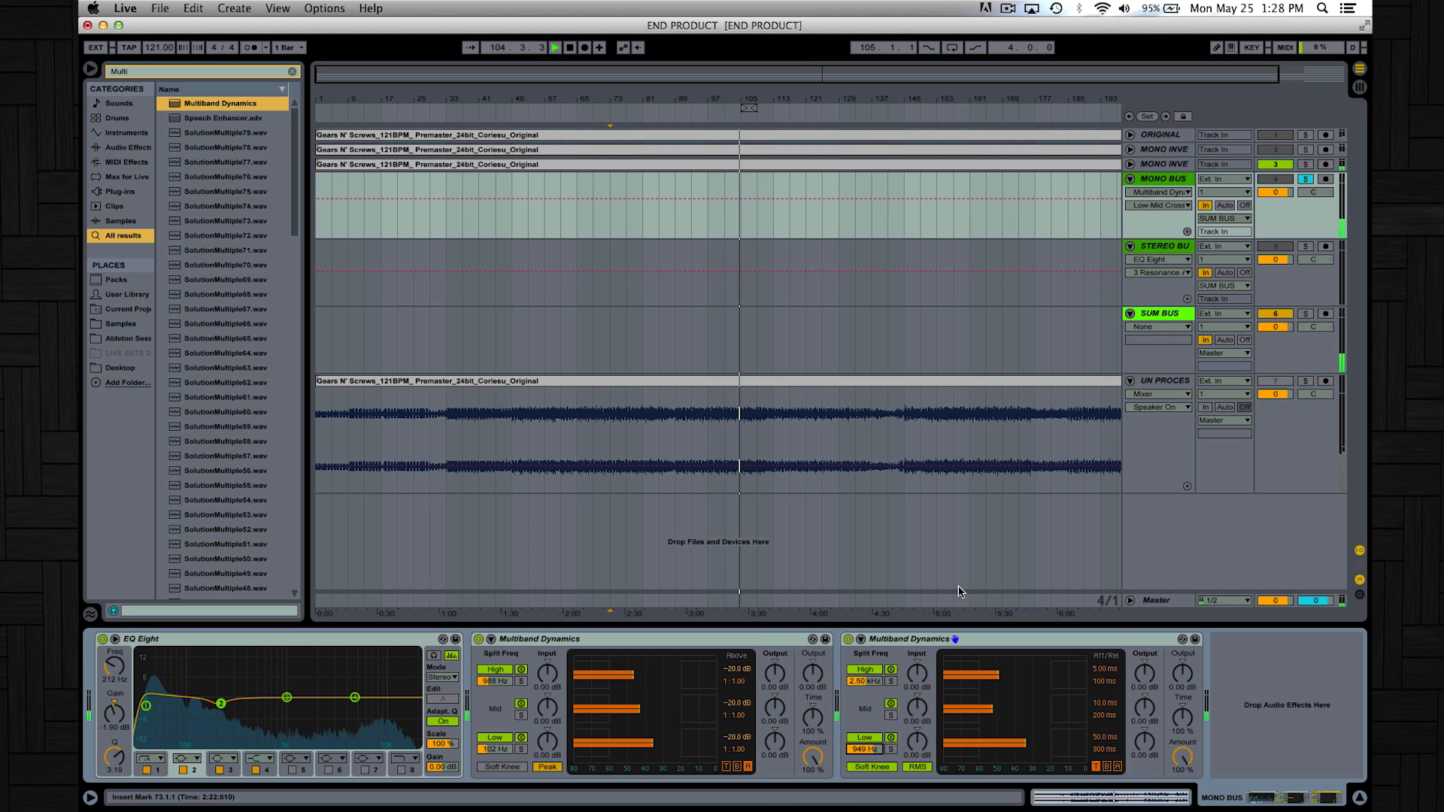
# - Set the second Multiband Dynamics' high split to 2.97 kHz while auditioning its bands, and switch it to Peak detection without Soft Knee
pyautogui.click(891, 714)
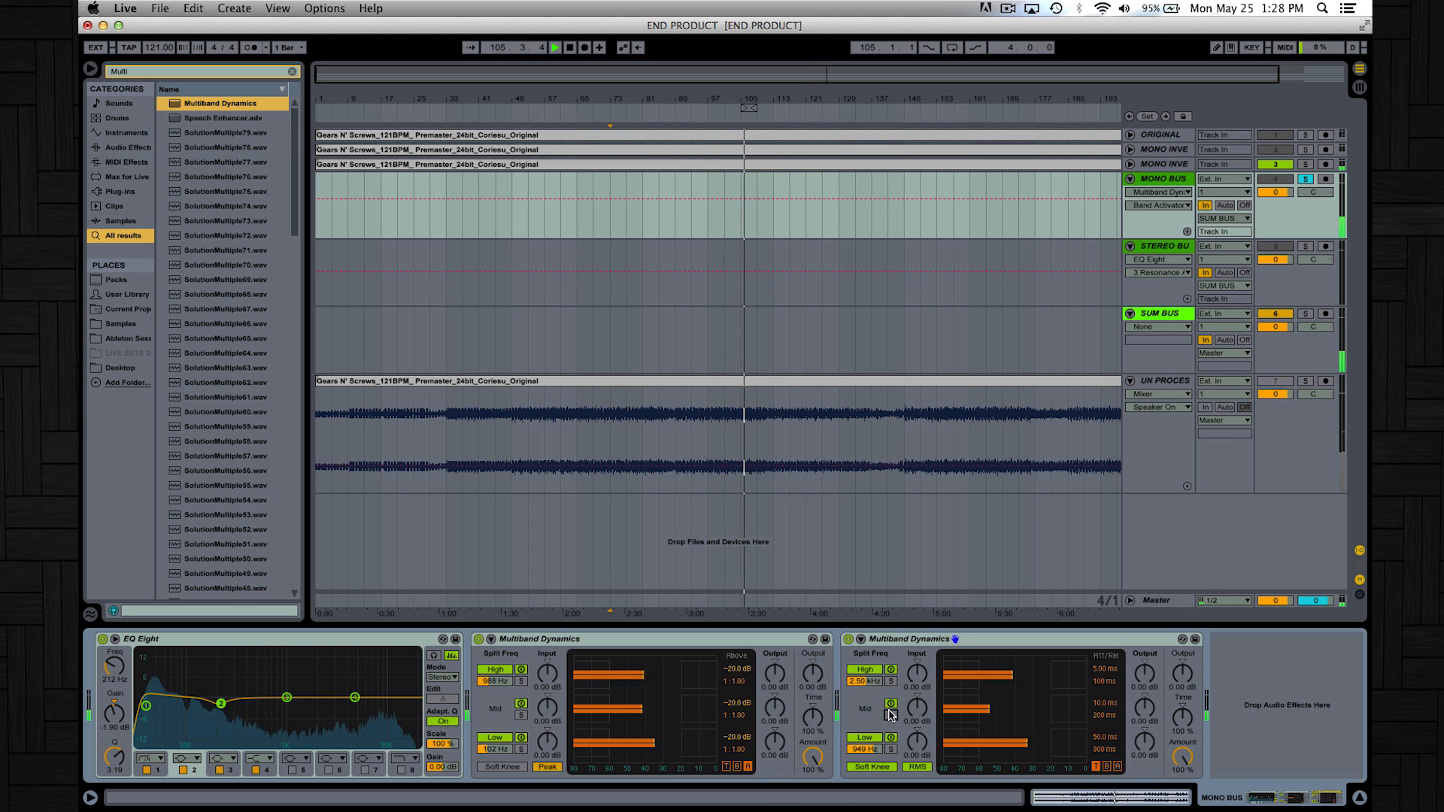
pyautogui.moveTo(869, 681)
pyautogui.mouseDown()
pyautogui.moveTo(868, 697)
pyautogui.moveTo(868, 680)
pyautogui.mouseUp()
pyautogui.click(890, 681)
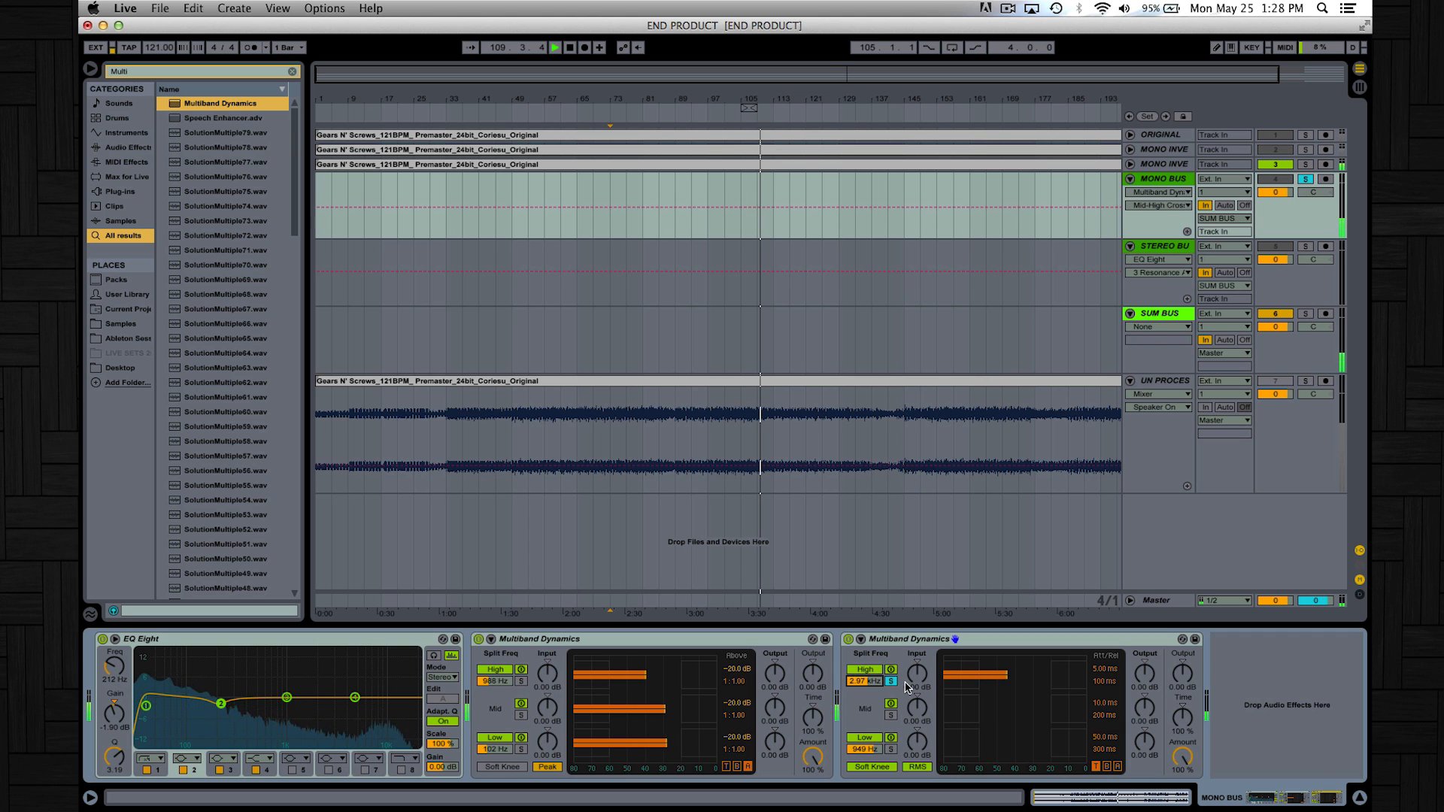
pyautogui.click(890, 681)
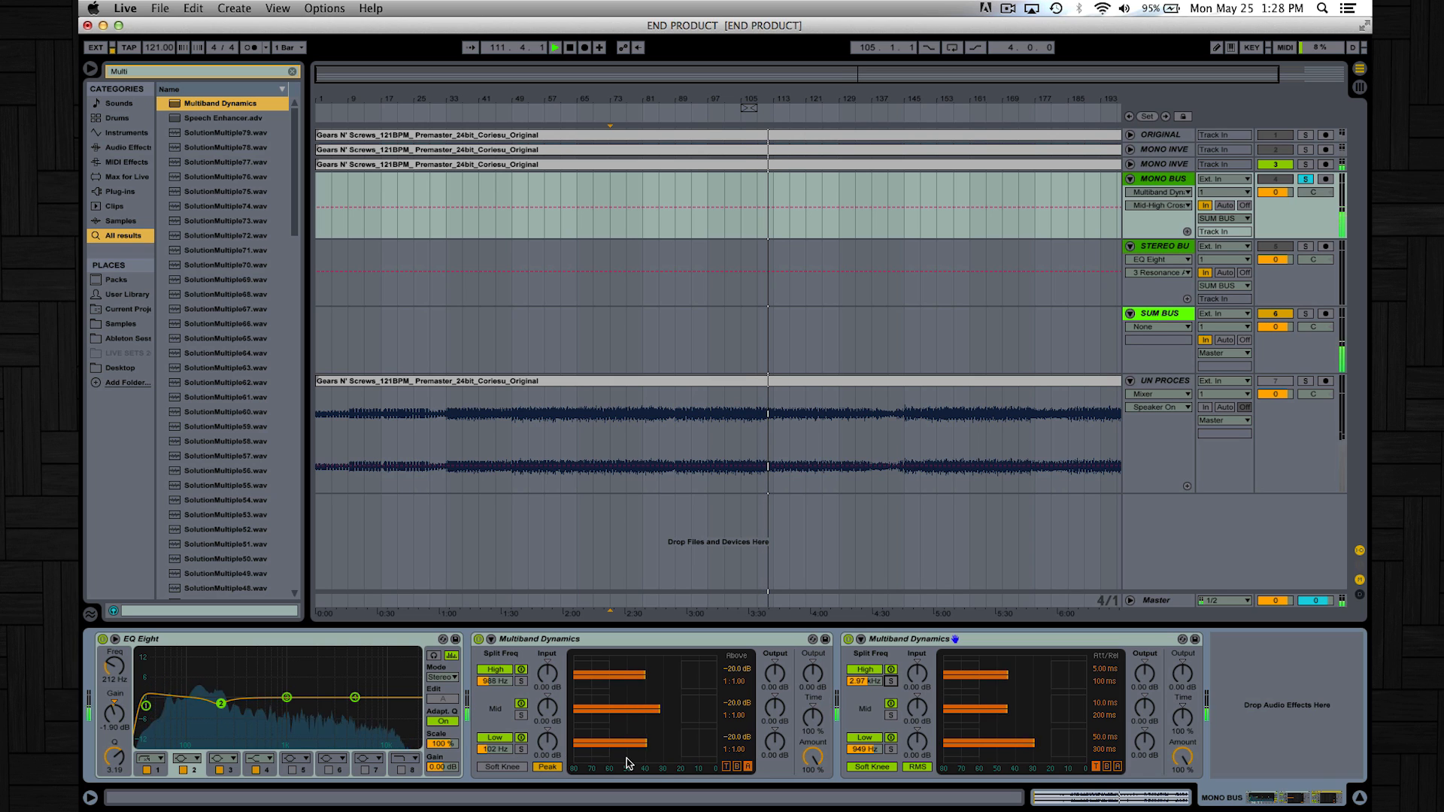
pyautogui.click(880, 767)
pyautogui.click(911, 767)
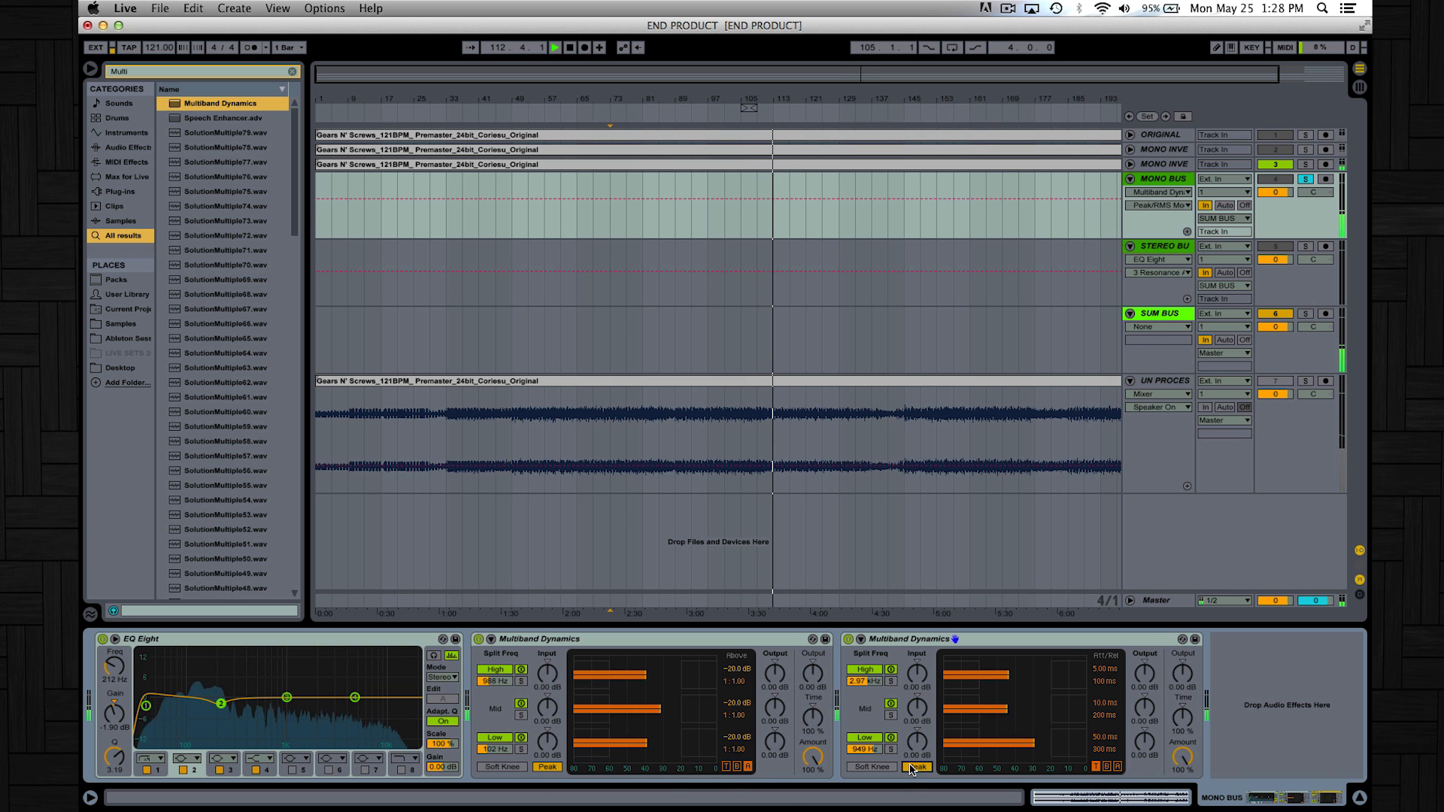
# - Set the first Multiband Dynamics' low band to a 1:2.91 Above ratio and lower its threshold to about -47 dB
pyautogui.moveTo(741, 742); pyautogui.dragTo(741, 687)
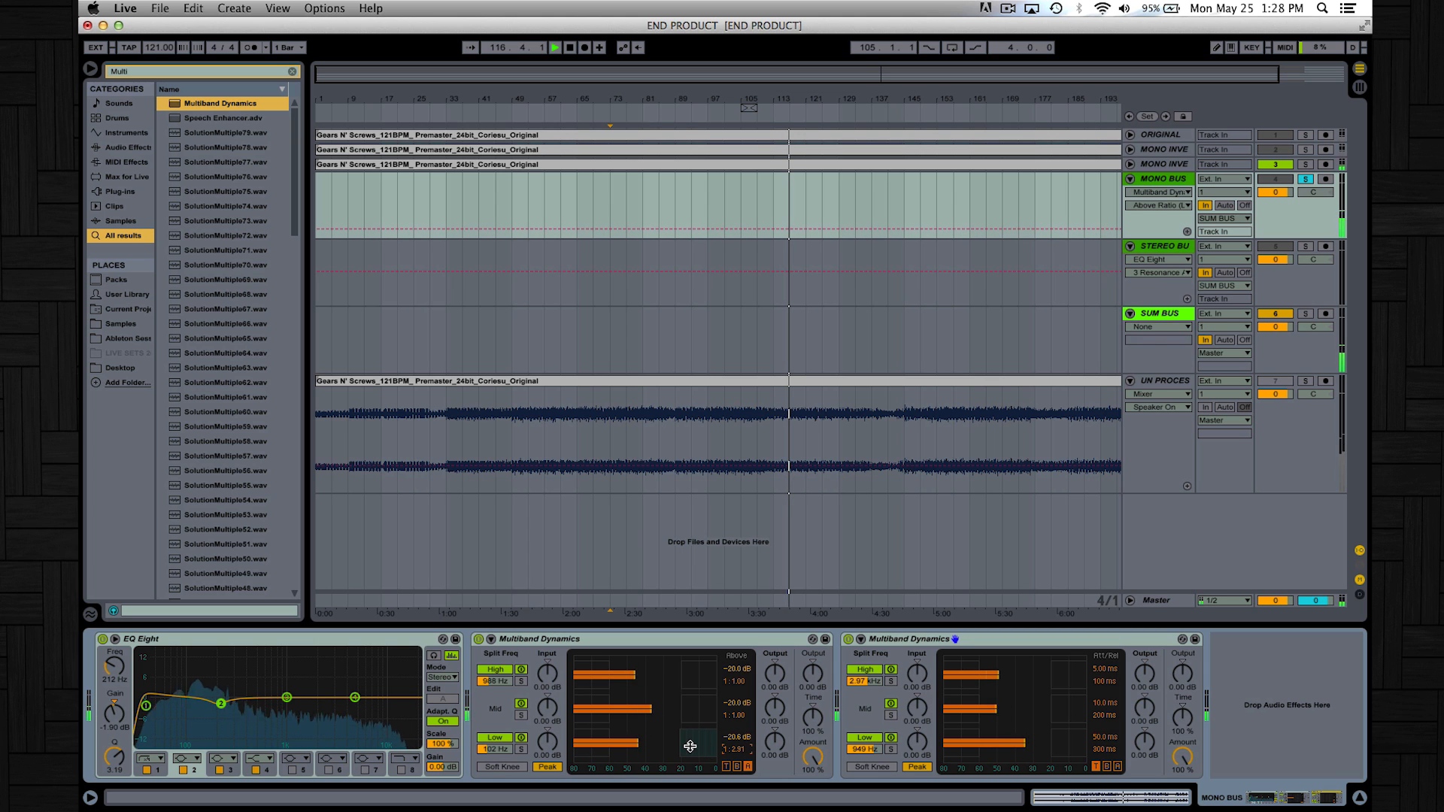
pyautogui.moveTo(677, 739); pyautogui.dragTo(632, 739)
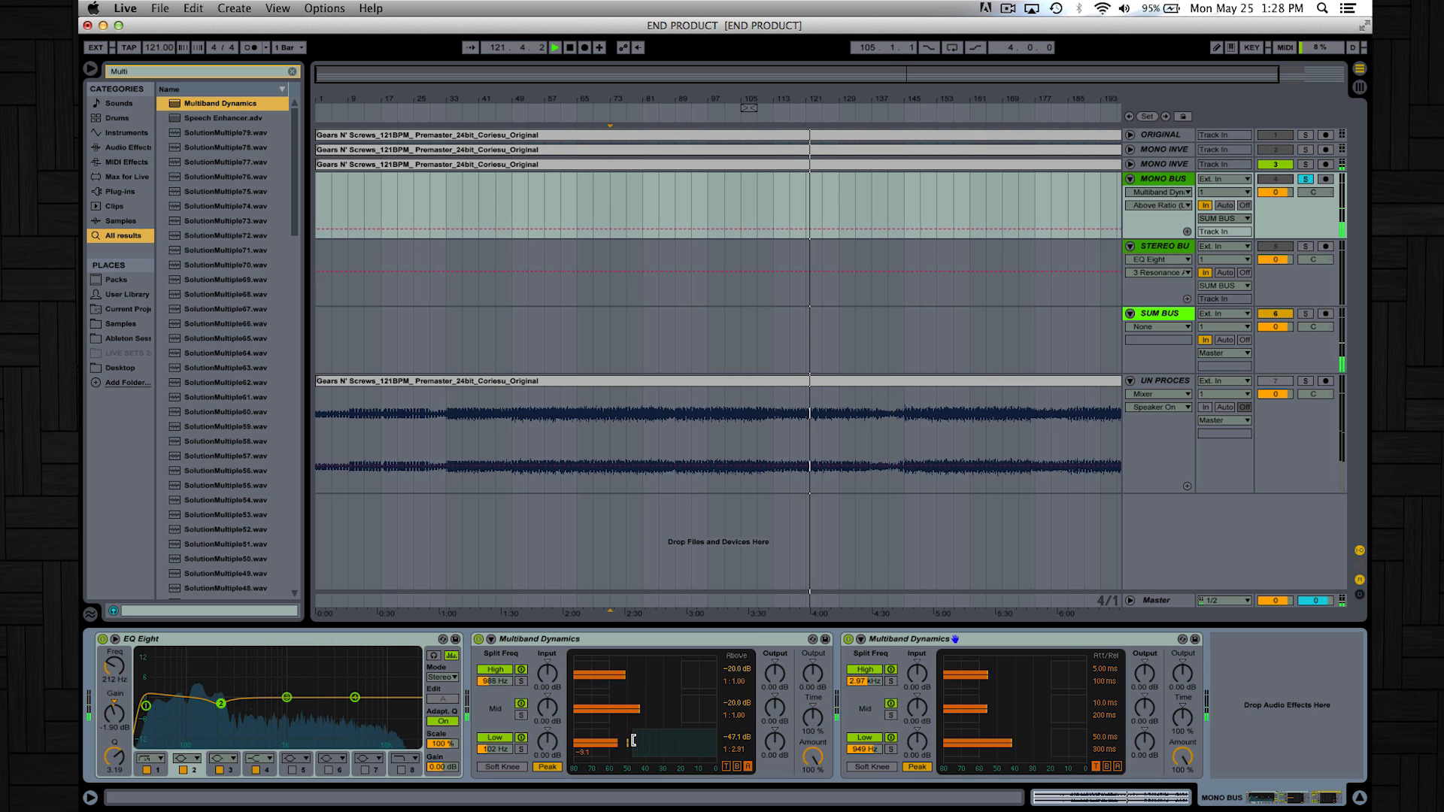
# - Loop the unprocessed track's section from bar 97 to bar 105 and restart playback
pyautogui.press('space')
pyautogui.moveTo(711, 423); pyautogui.dragTo(738, 421)
pyautogui.press('super+l')
pyautogui.press('space')
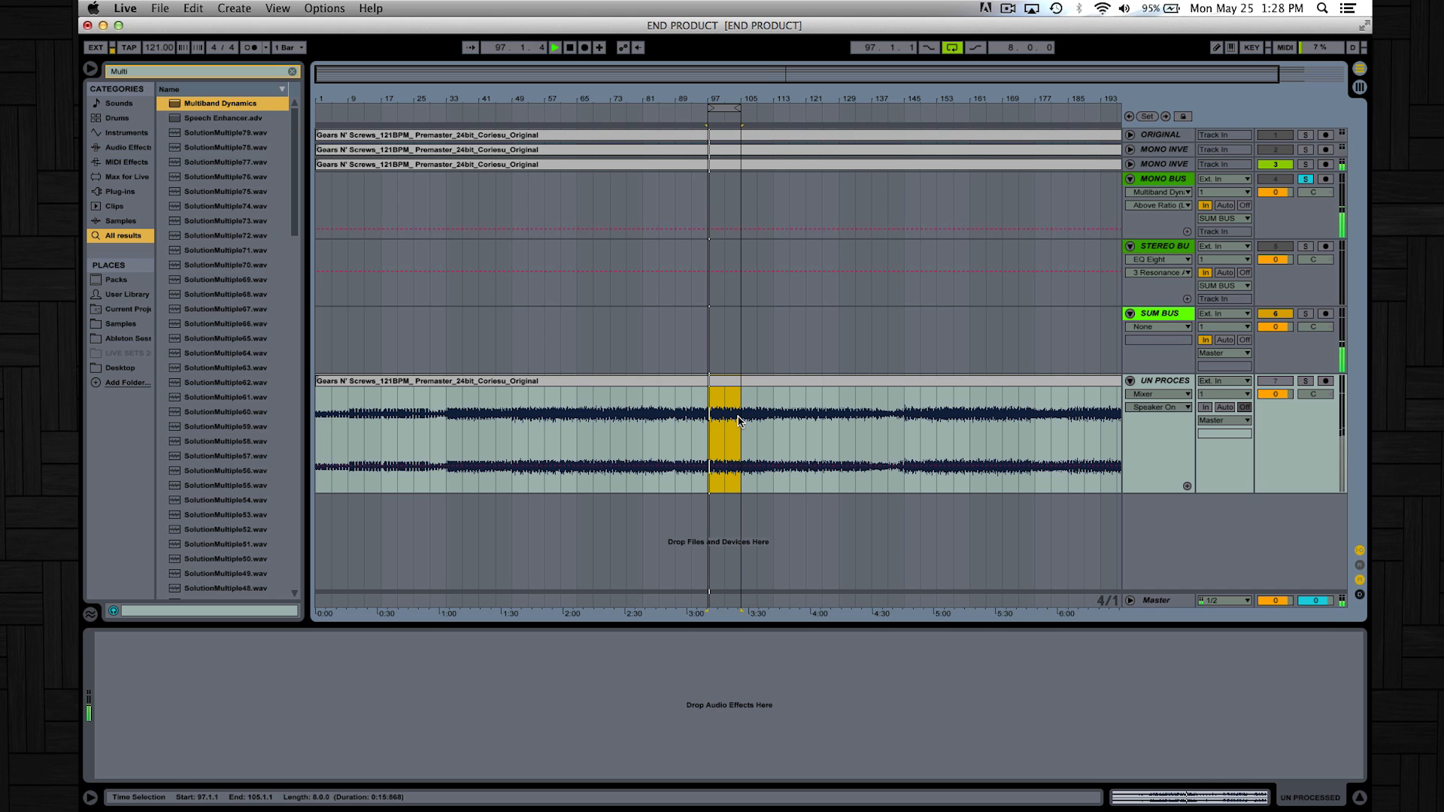
# - Return to the MONO BUS devices, raise the first Multiband Dynamics' low-band threshold to -26.9 dB, and adjust EQ Eight's band 1 to 36.0 Hz
pyautogui.click(1177, 317)
pyautogui.click(1161, 183)
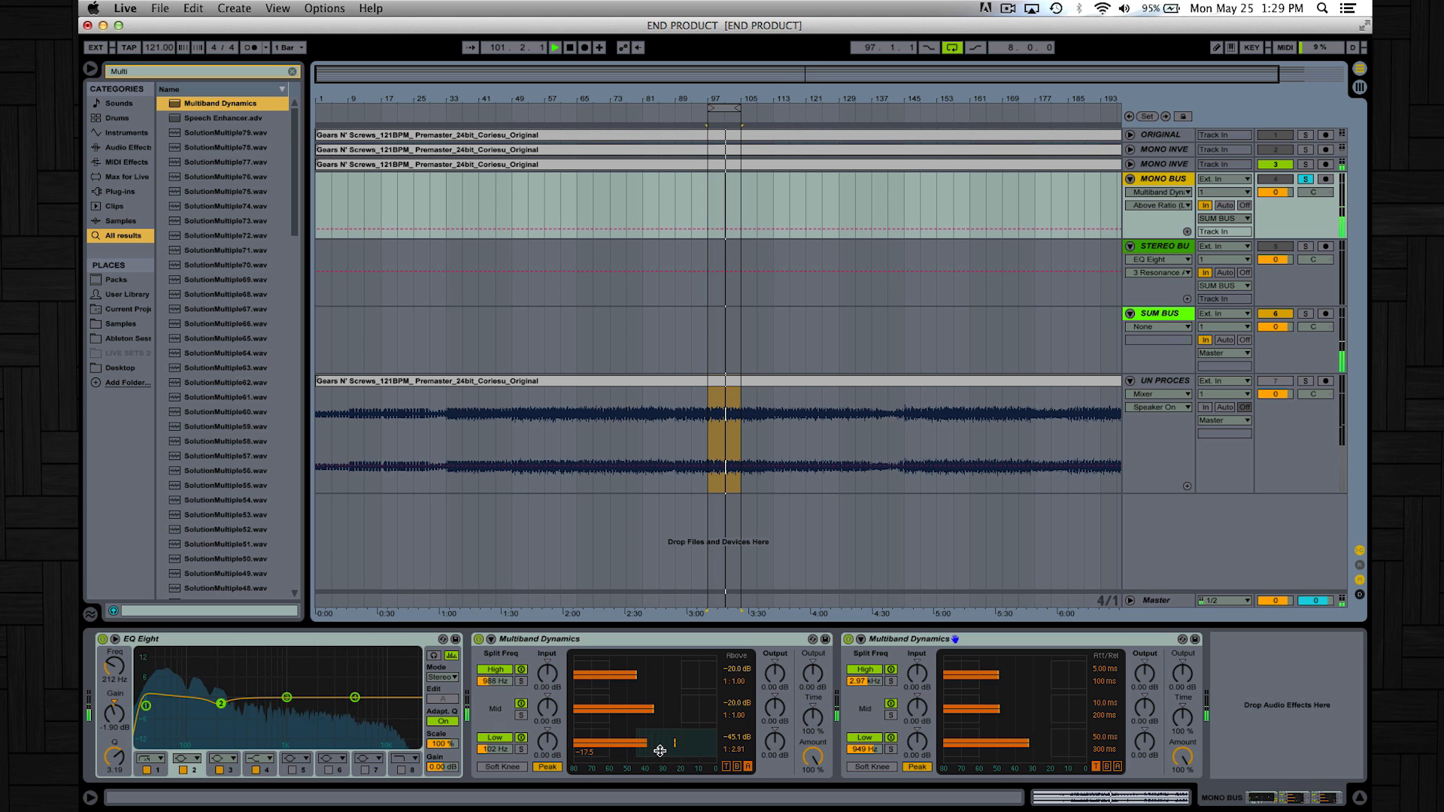
pyautogui.moveTo(641, 732); pyautogui.dragTo(669, 743)
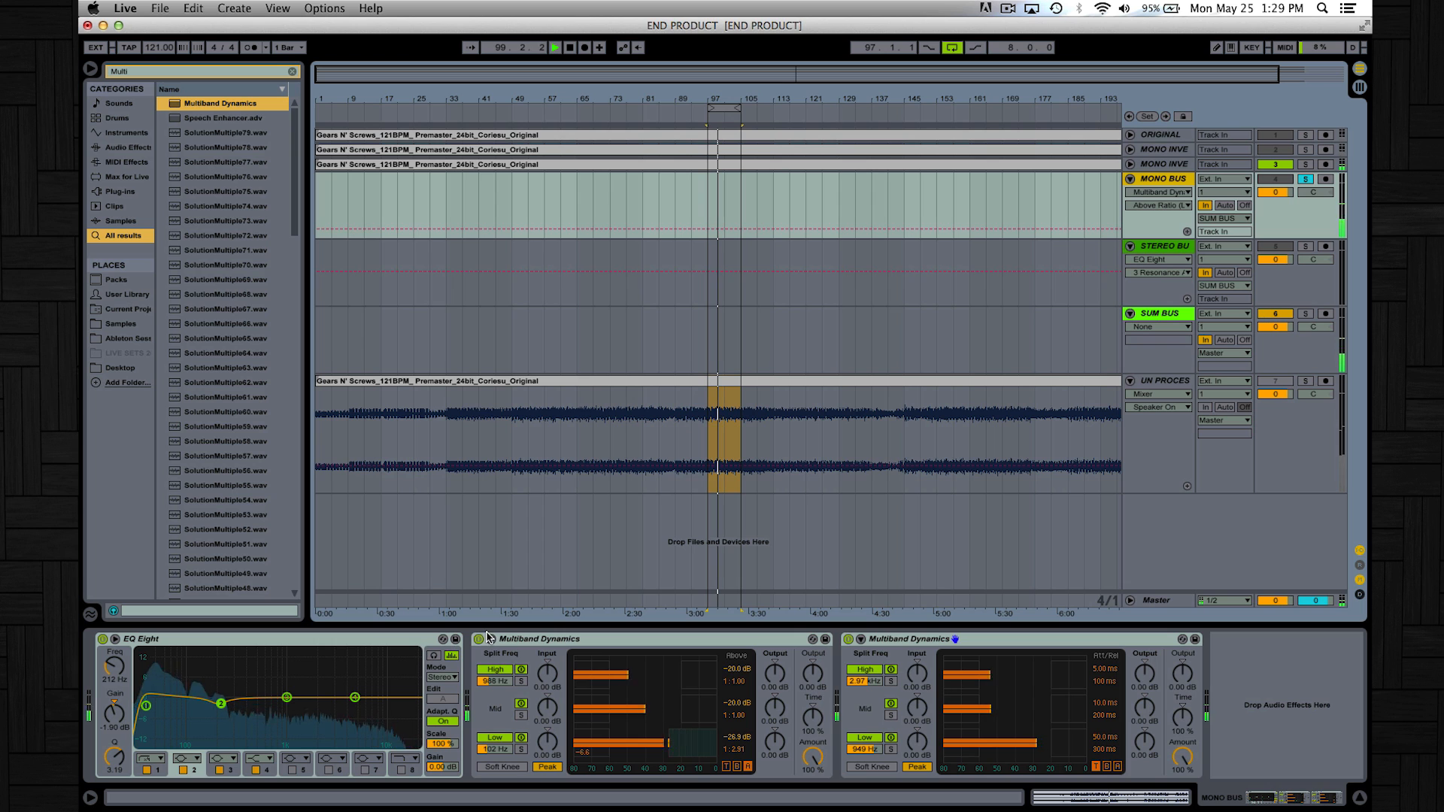
pyautogui.moveTo(147, 705); pyautogui.dragTo(148, 708)
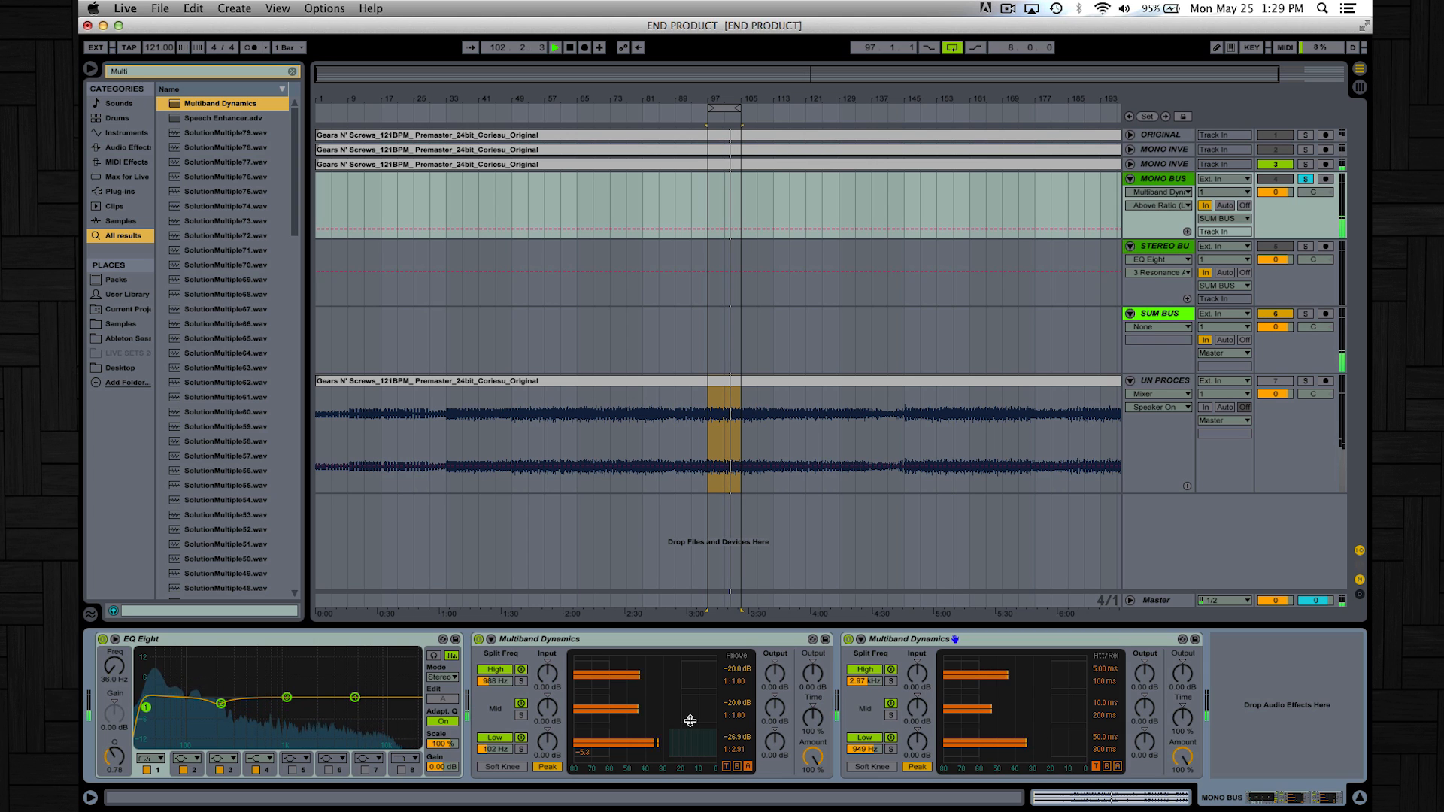
# - Set the first Multiband Dynamics' mid band to a 1:2.44 Above ratio and a threshold of about -29.8 dB, auditioning it soloed
pyautogui.moveTo(740, 715); pyautogui.dragTo(741, 754)
pyautogui.moveTo(681, 707); pyautogui.dragTo(666, 707)
pyautogui.click(520, 715)
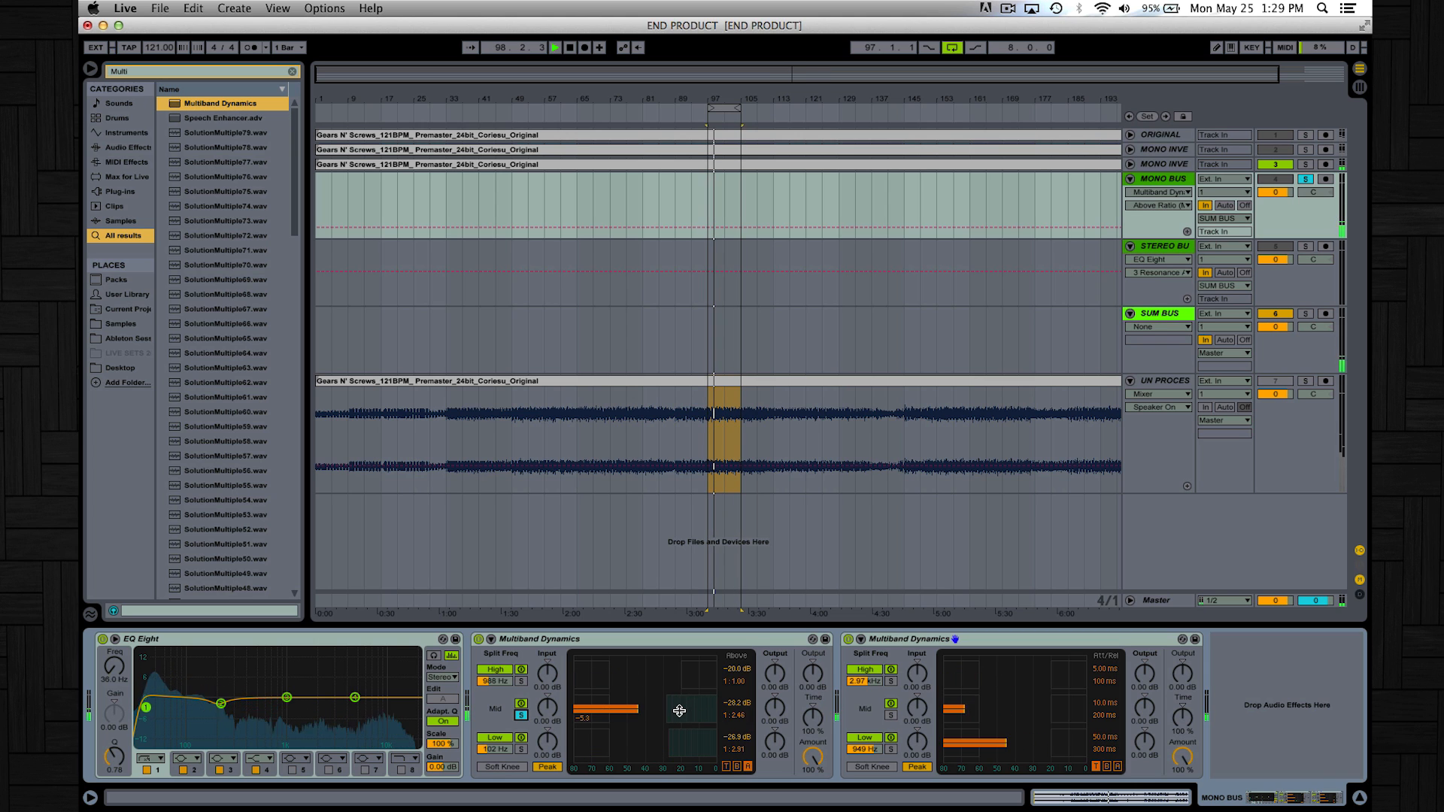
pyautogui.moveTo(665, 699); pyautogui.dragTo(660, 699)
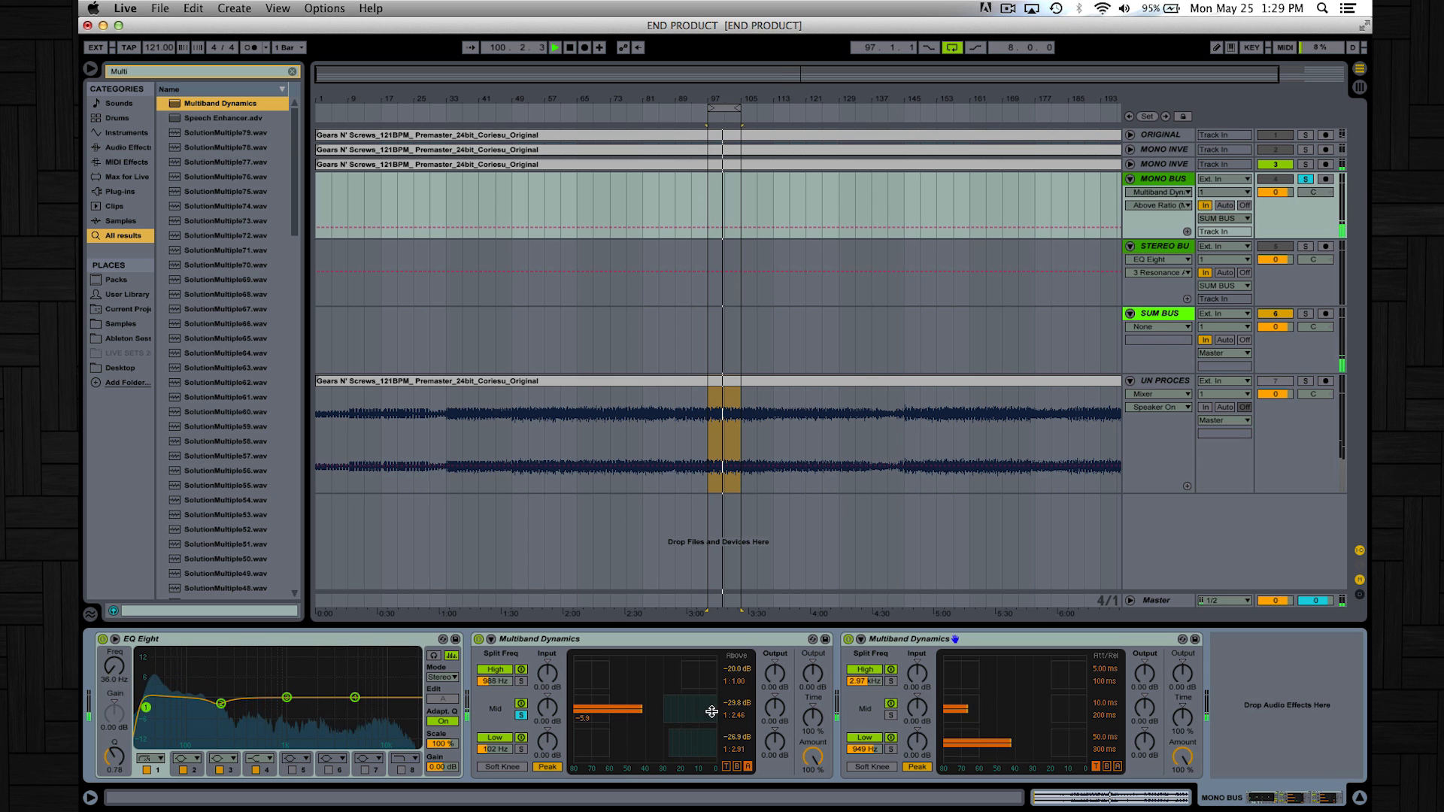
# - Set attack and release in the first Multiband Dynamics to 52.1 and 94.1 ms for the mid band, 56.7 and 111 ms for the low band
pyautogui.click(726, 766)
pyautogui.click(734, 703)
pyautogui.moveTo(734, 702); pyautogui.dragTo(729, 733)
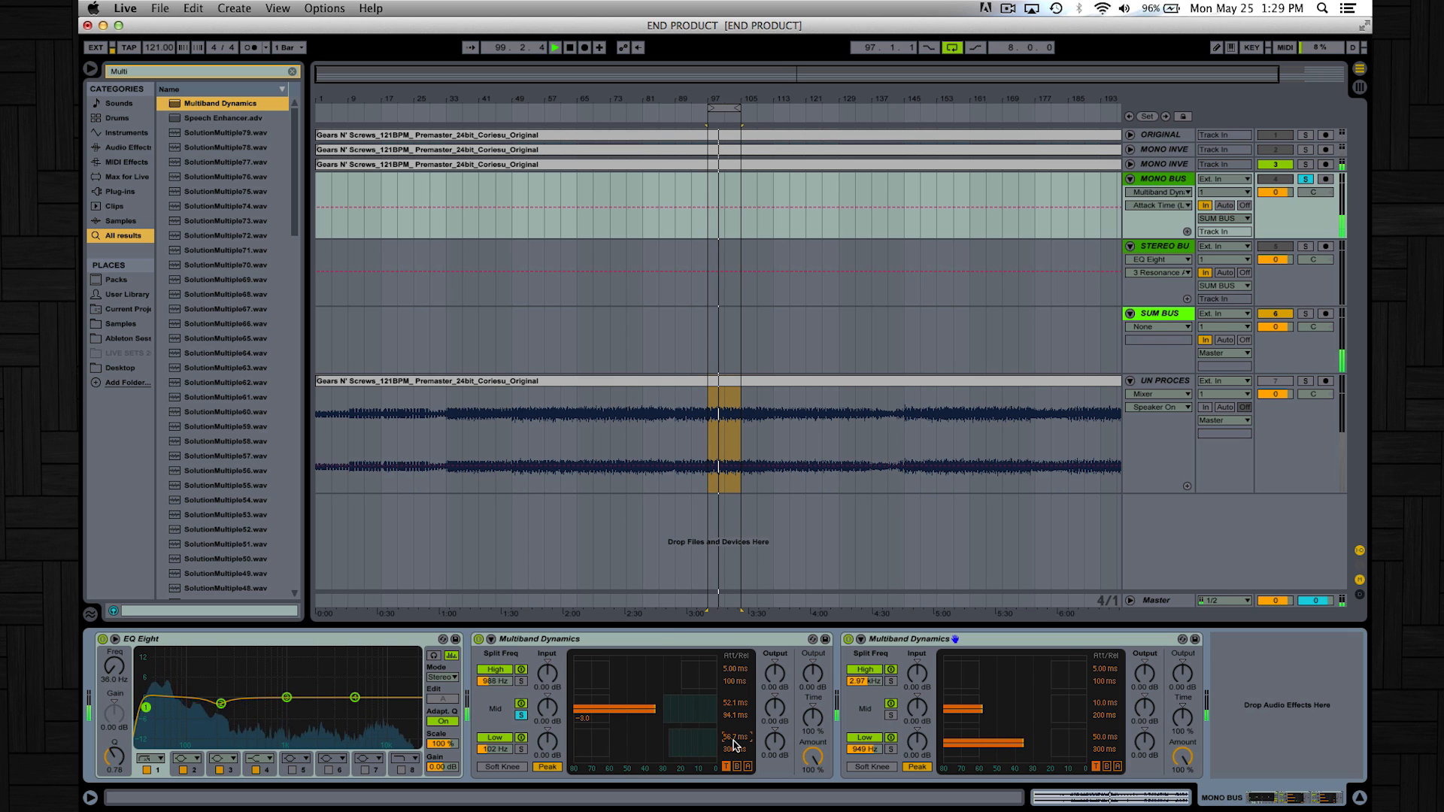
pyautogui.moveTo(731, 750); pyautogui.dragTo(731, 767)
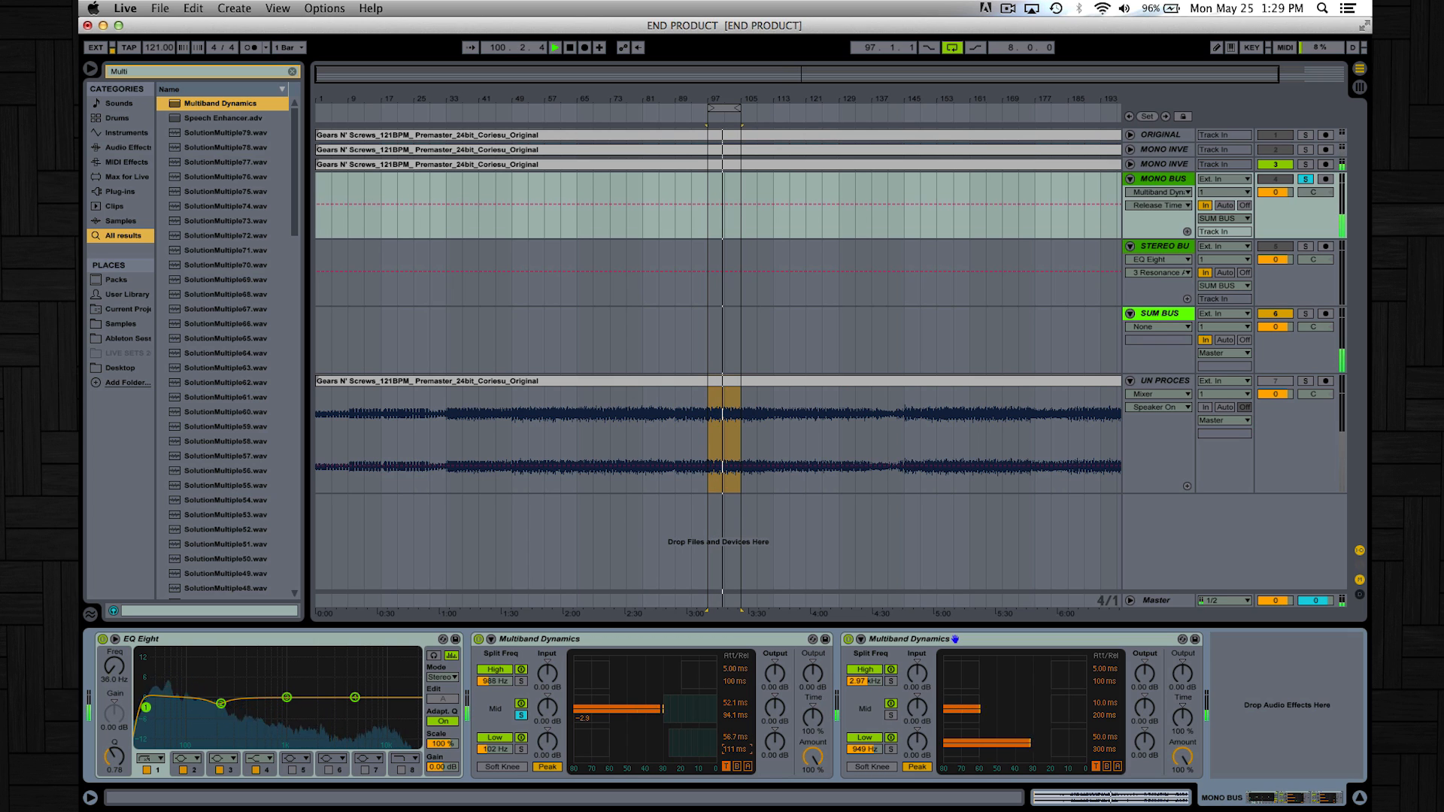
# - Show the Above values again and raise the first Multiband Dynamics' output gain to 3.40 dB for mid and 3.00 dB for low
pyautogui.click(747, 766)
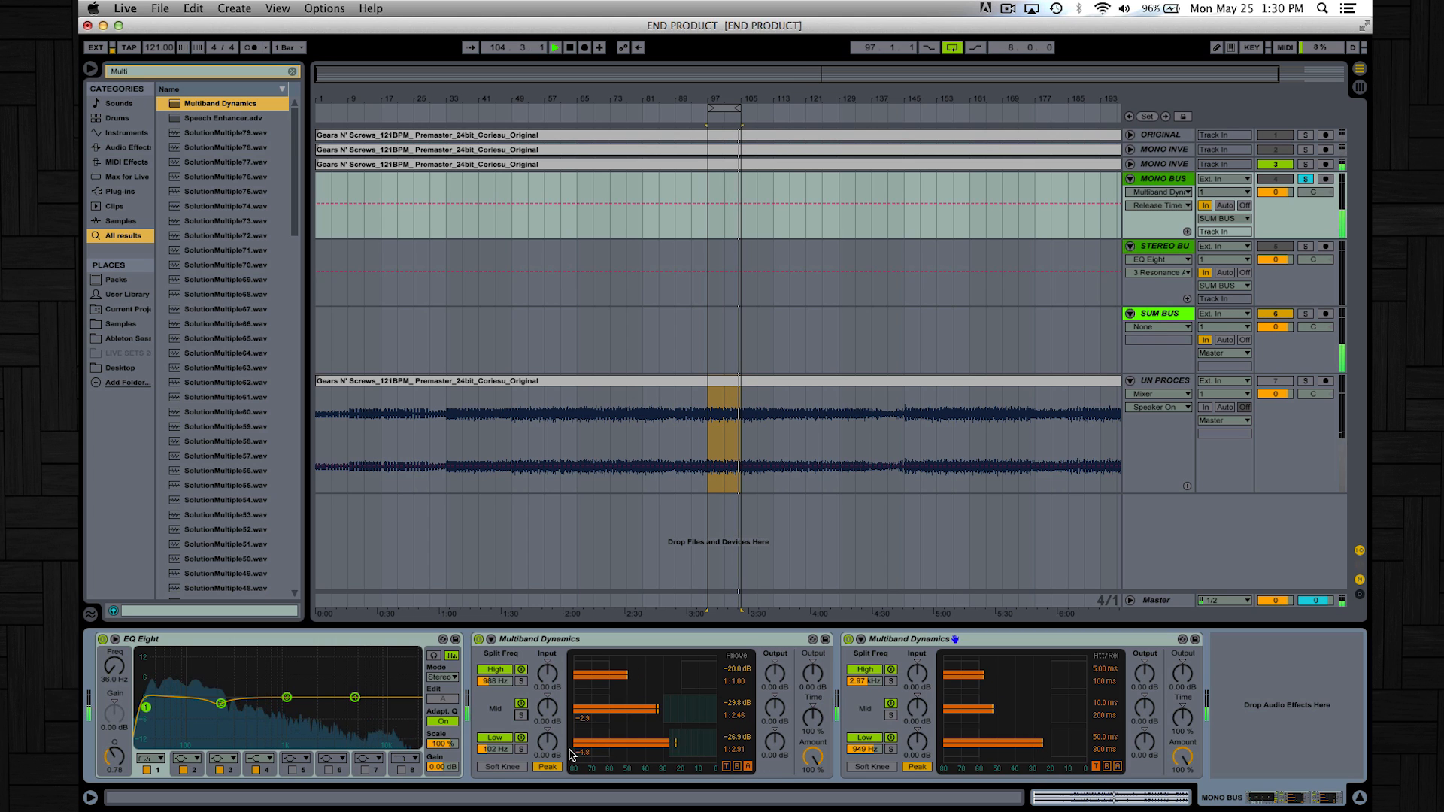
pyautogui.click(772, 707)
pyautogui.moveTo(774, 708); pyautogui.dragTo(775, 732)
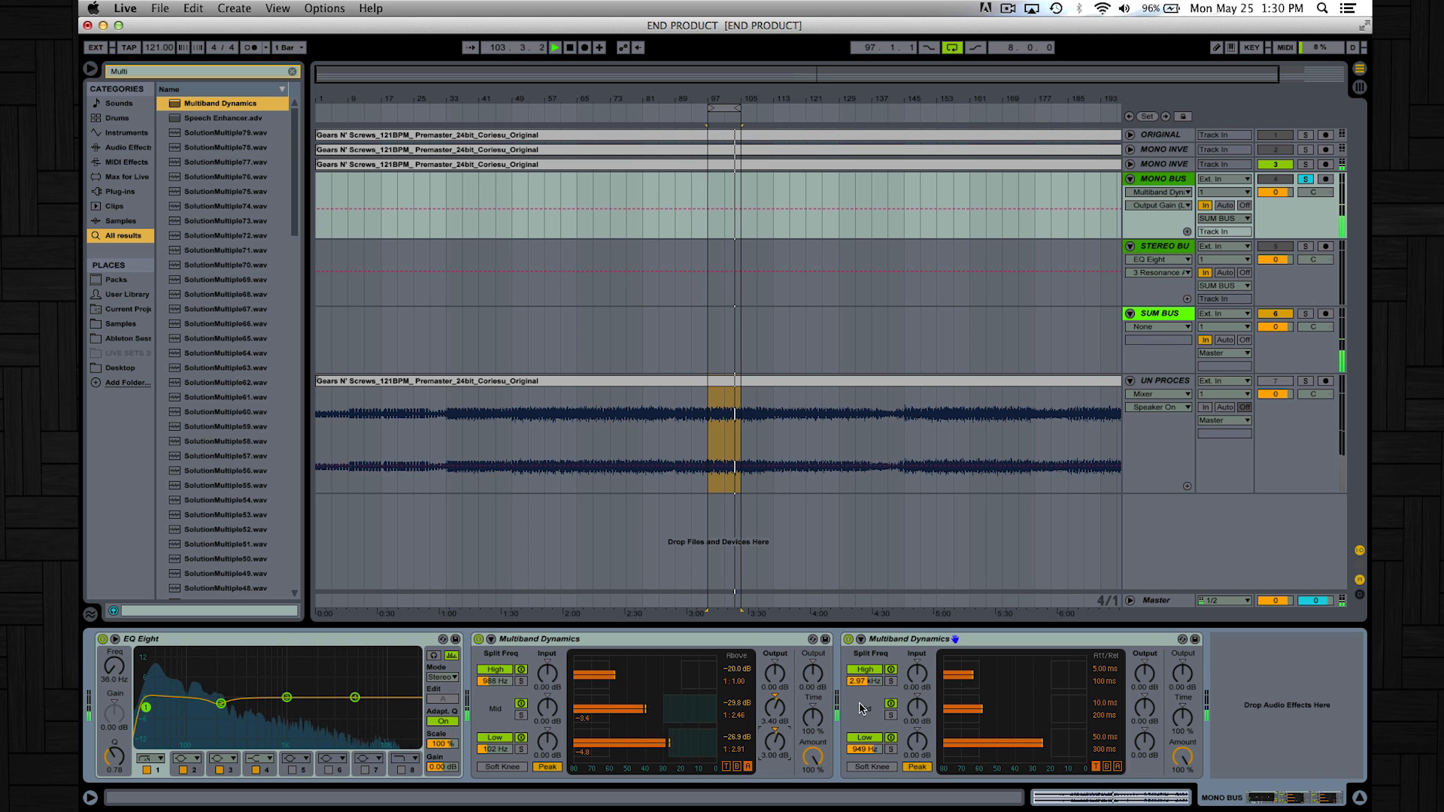
# - Set the second Multiband Dynamics' Above ratios to 1:1.33 for mid and 1:1.45 for high, with a high-band threshold of about -38 dB
pyautogui.click(890, 715)
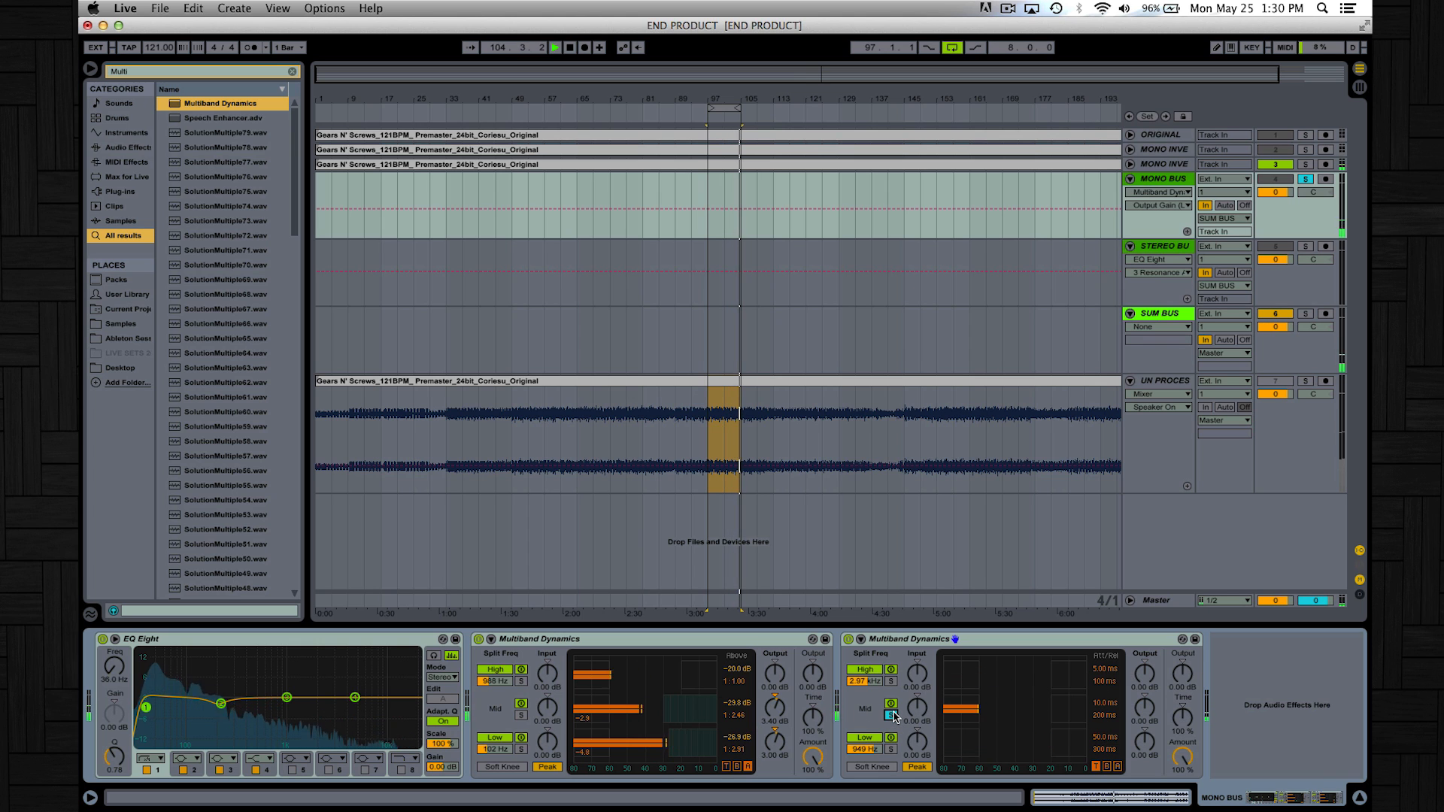
pyautogui.click(891, 716)
pyautogui.click(1117, 767)
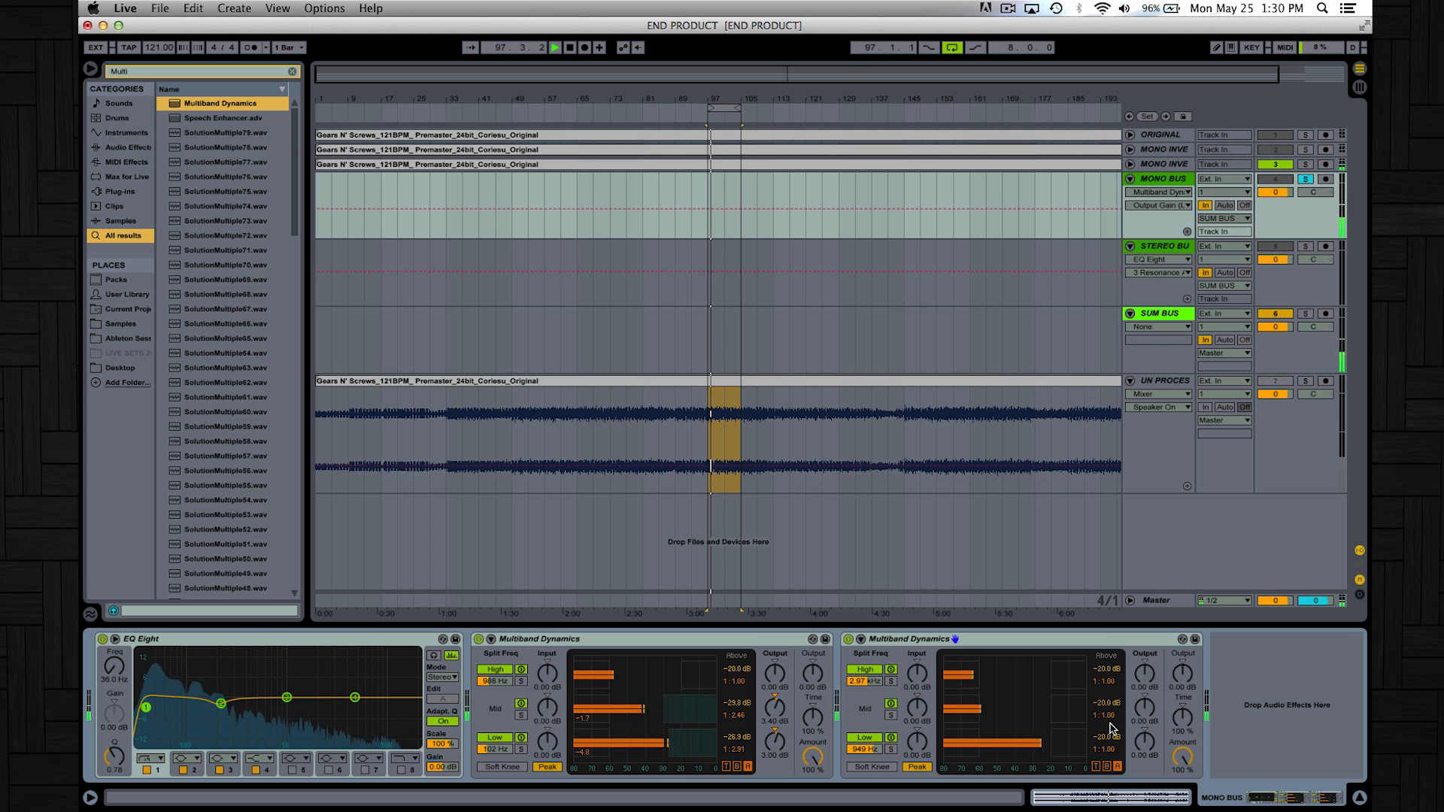
pyautogui.moveTo(1110, 717); pyautogui.dragTo(1107, 675)
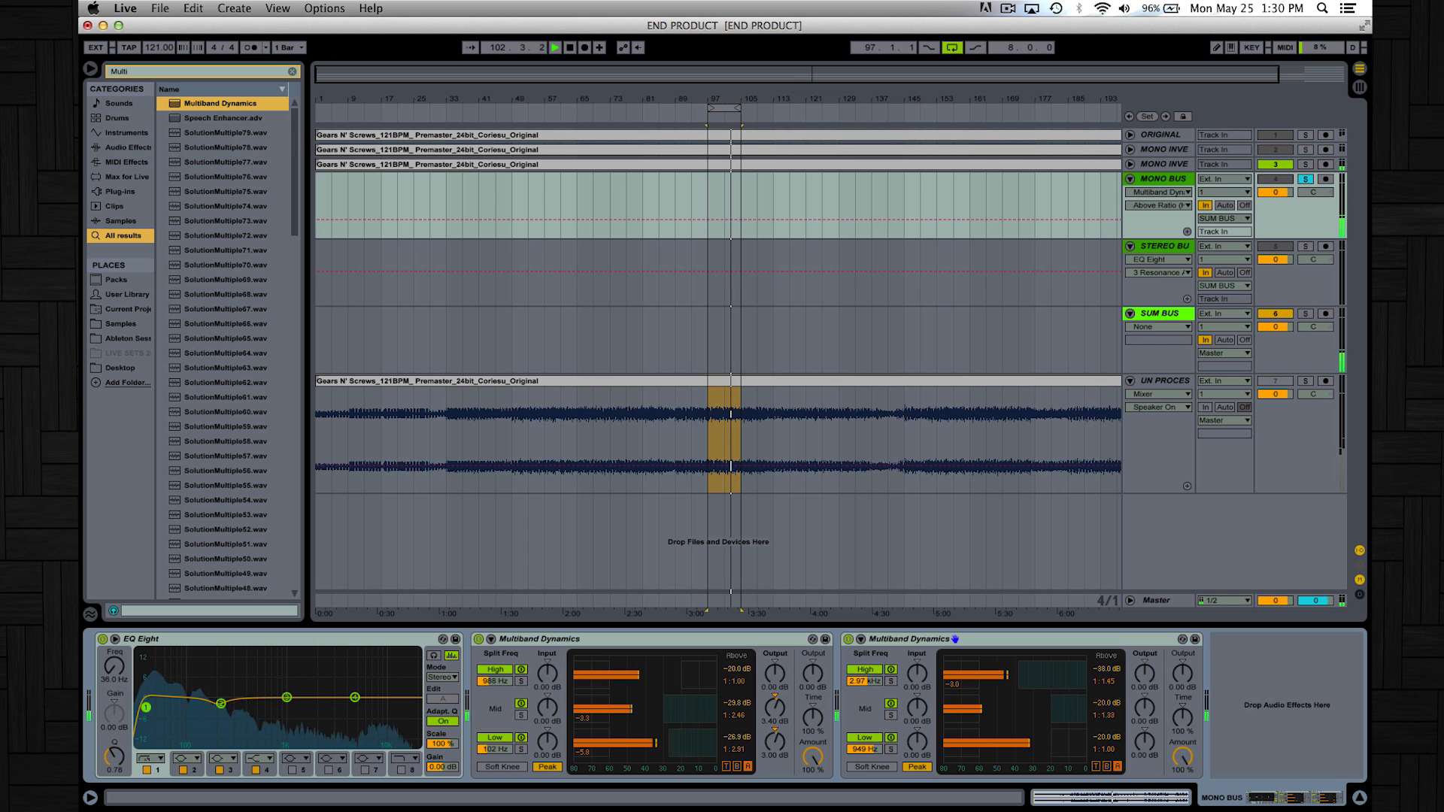
# - Set the second Multiband Dynamics' high-band attack and release to 6.05 and 34.1 ms, and shorten its mid-band attack and release times
pyautogui.click(1096, 767)
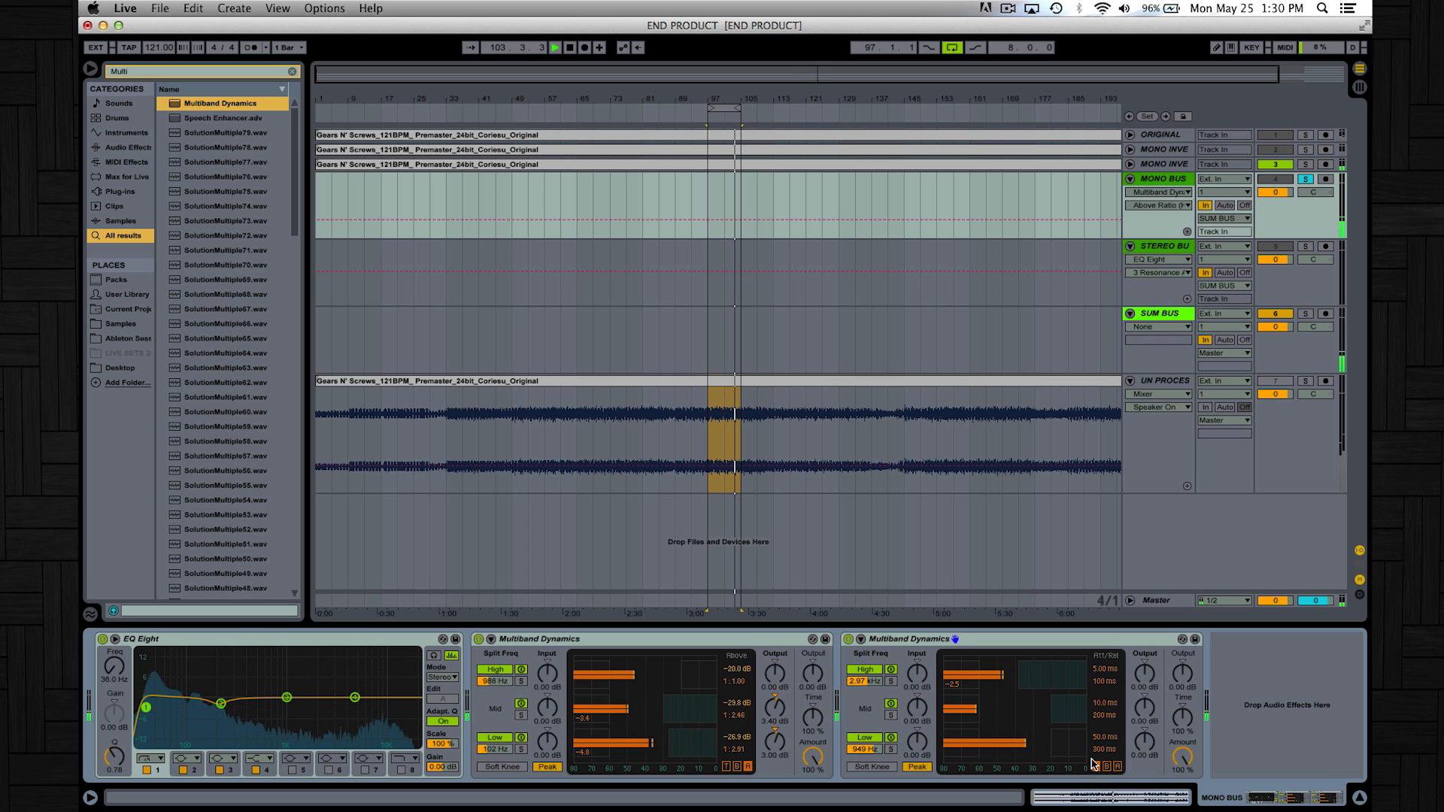
pyautogui.moveTo(1101, 683)
pyautogui.mouseDown()
pyautogui.moveTo(1101, 695)
pyautogui.moveTo(1103, 665)
pyautogui.mouseUp()
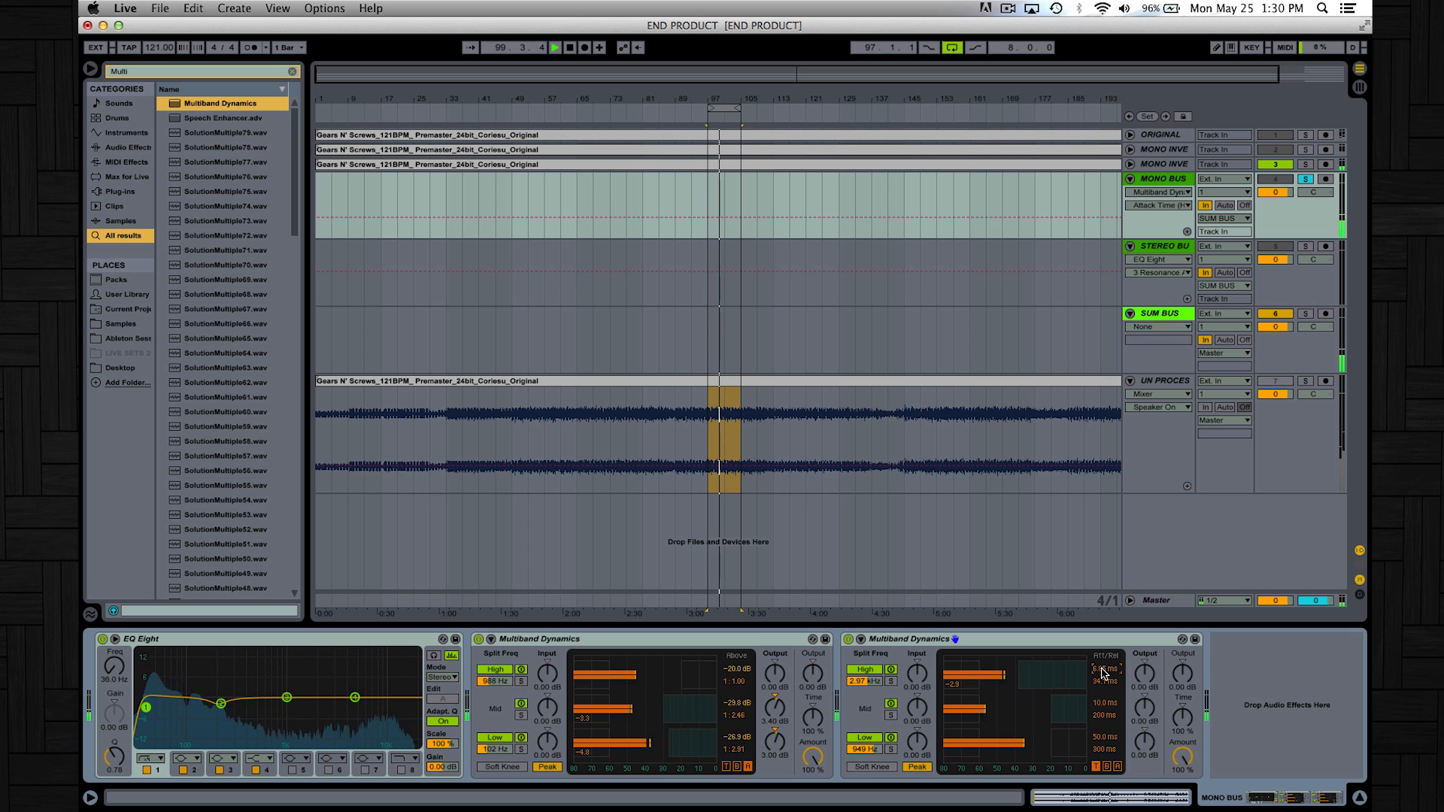
pyautogui.moveTo(1102, 703); pyautogui.dragTo(1040, 709)
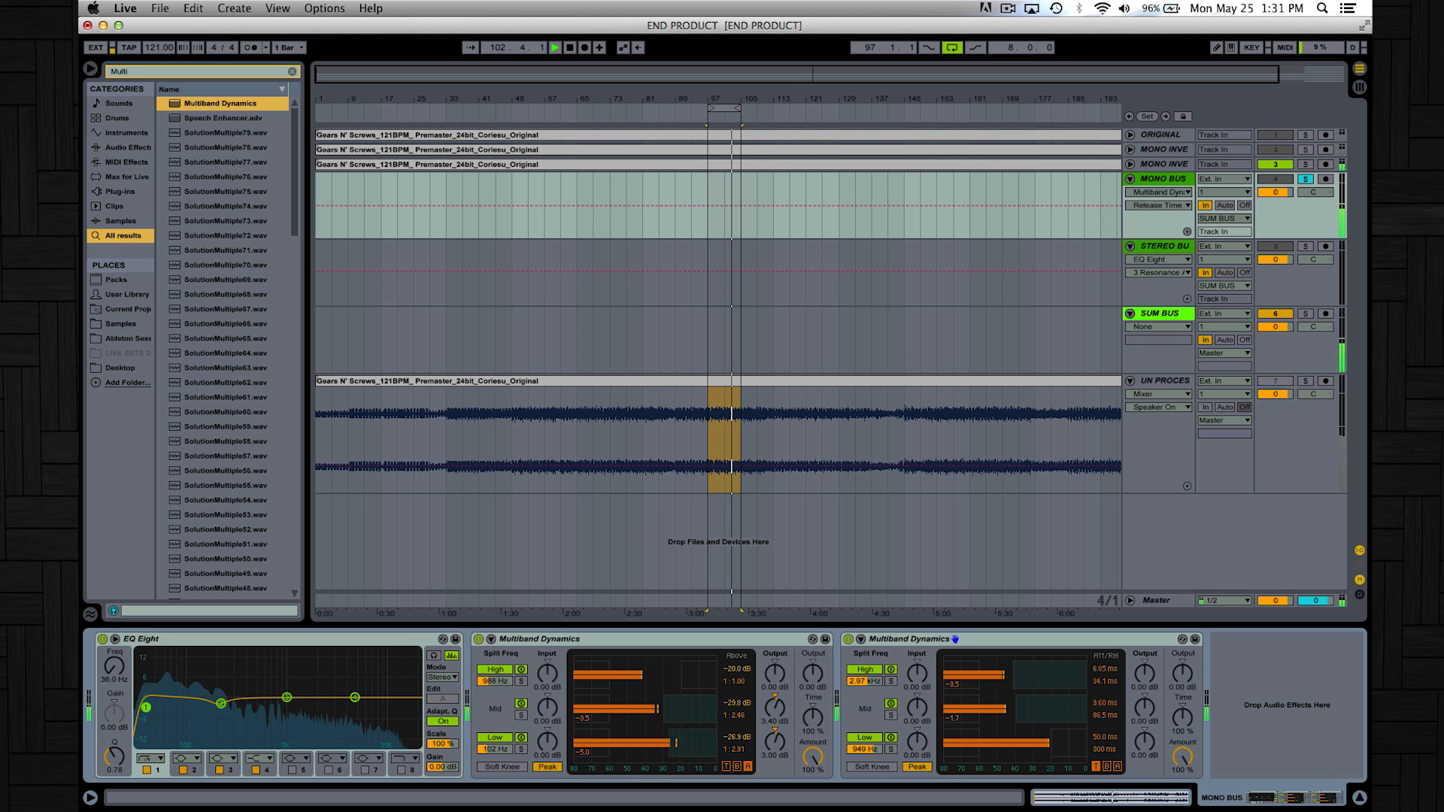
# - Raise the second Multiband Dynamics' output gain to 2.50 dB for high and 2.70 dB for mid, with a high-band Above threshold of -40.6 dB
pyautogui.moveTo(1143, 677); pyautogui.dragTo(1143, 659)
pyautogui.moveTo(1144, 708); pyautogui.dragTo(1144, 690)
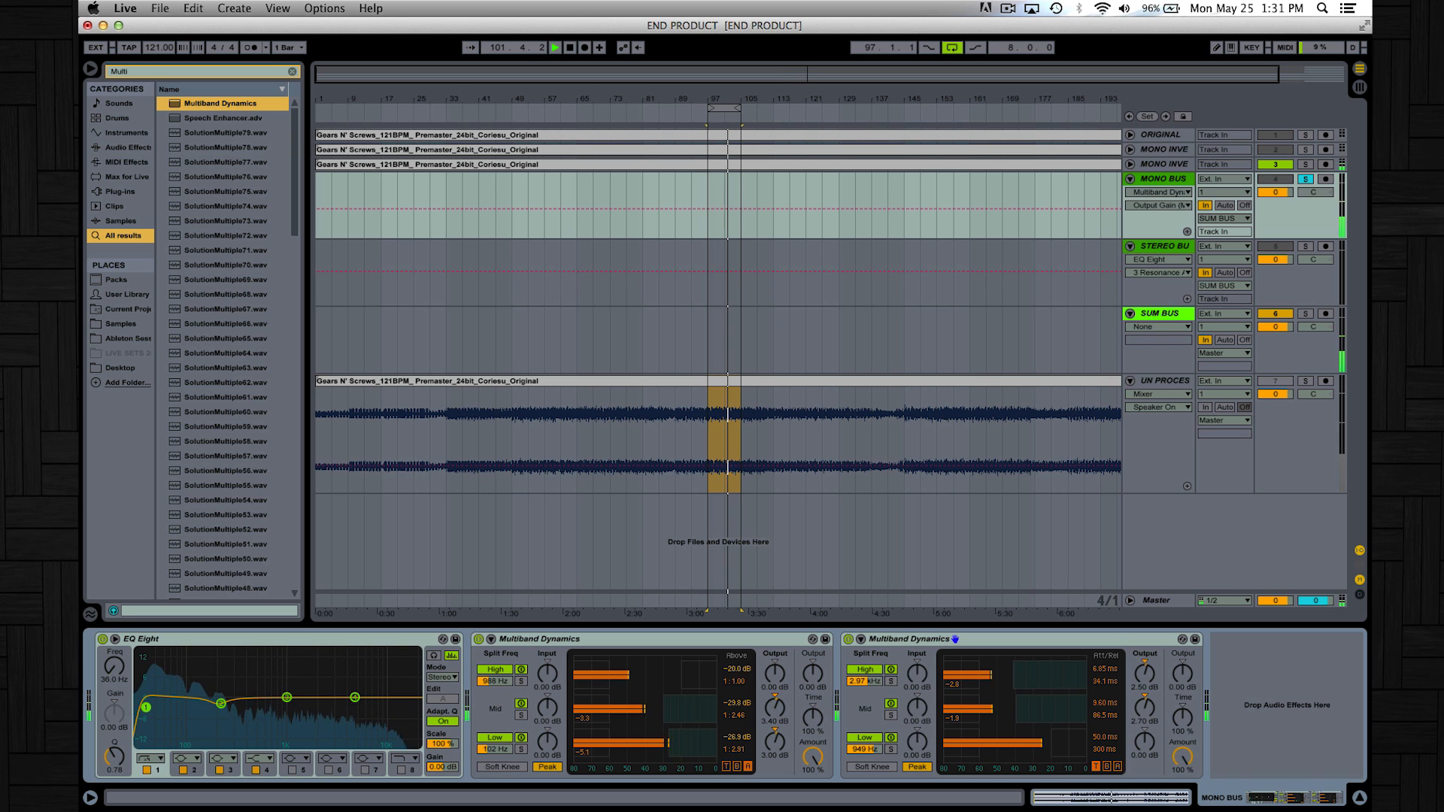
pyautogui.click(1117, 766)
pyautogui.moveTo(1100, 669); pyautogui.dragTo(1100, 667)
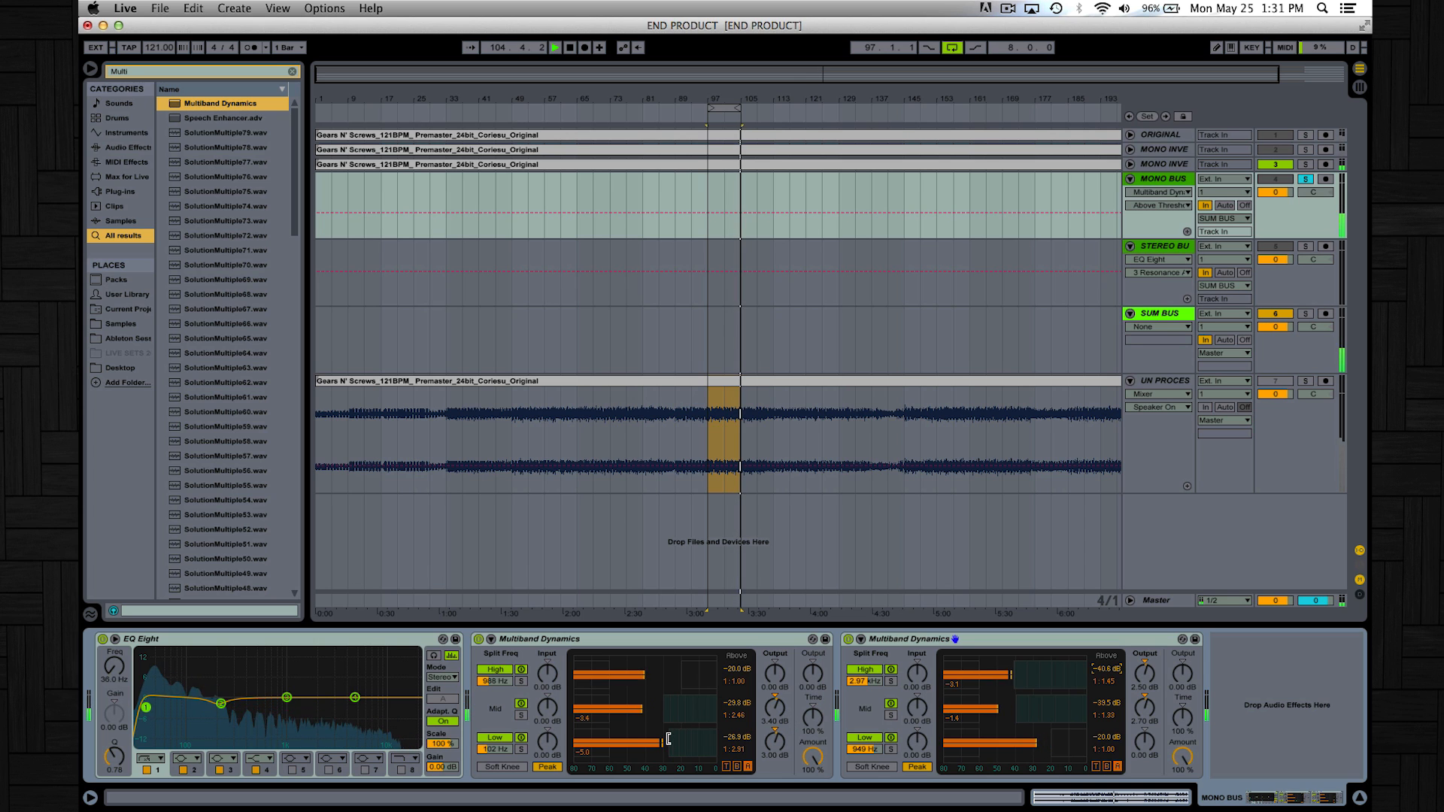
# - Lower the first Multiband Dynamics' low-band Above threshold to about -29 dB and switch its level detection to RMS
pyautogui.moveTo(736, 738); pyautogui.dragTo(737, 740)
pyautogui.click(546, 767)
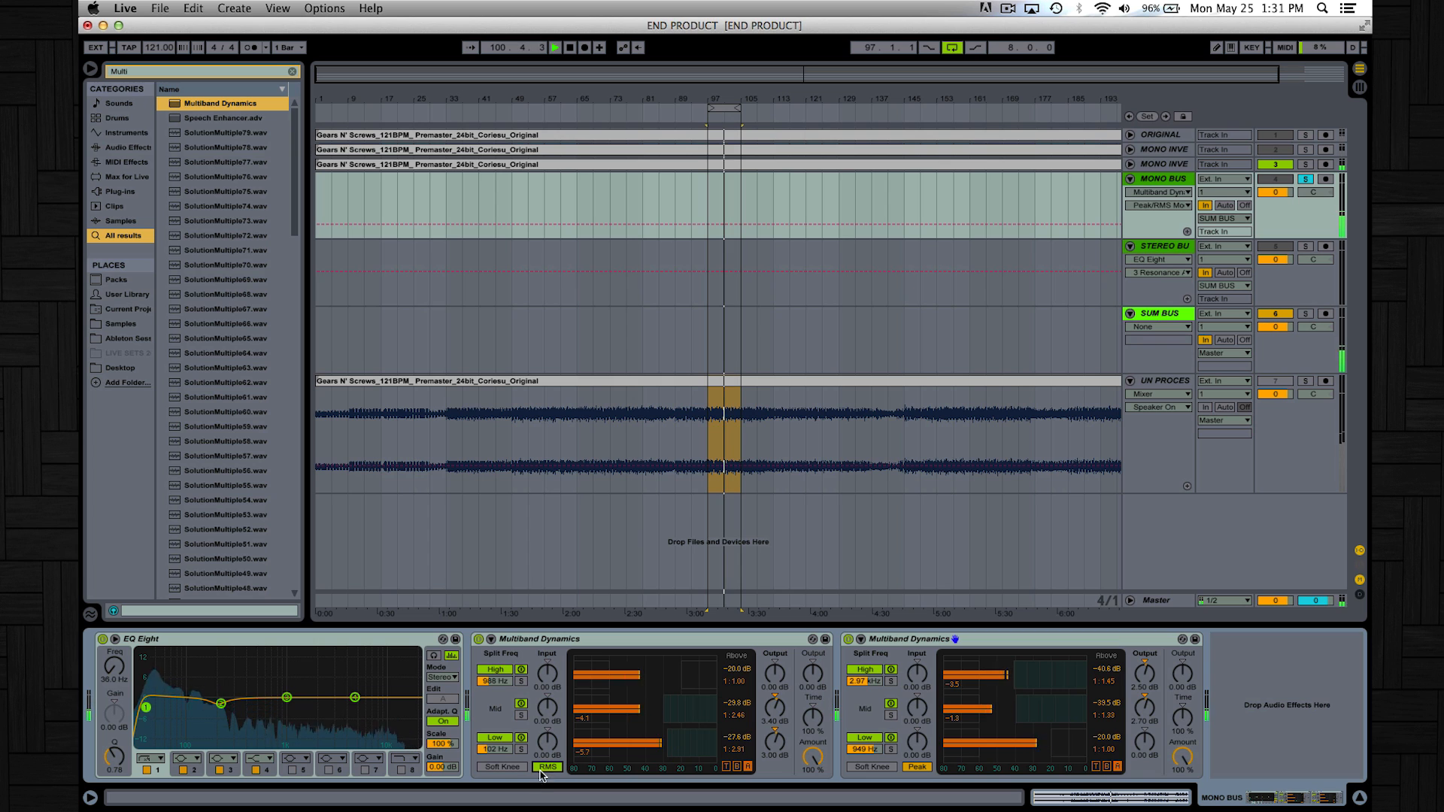
pyautogui.click(549, 767)
pyautogui.click(549, 767)
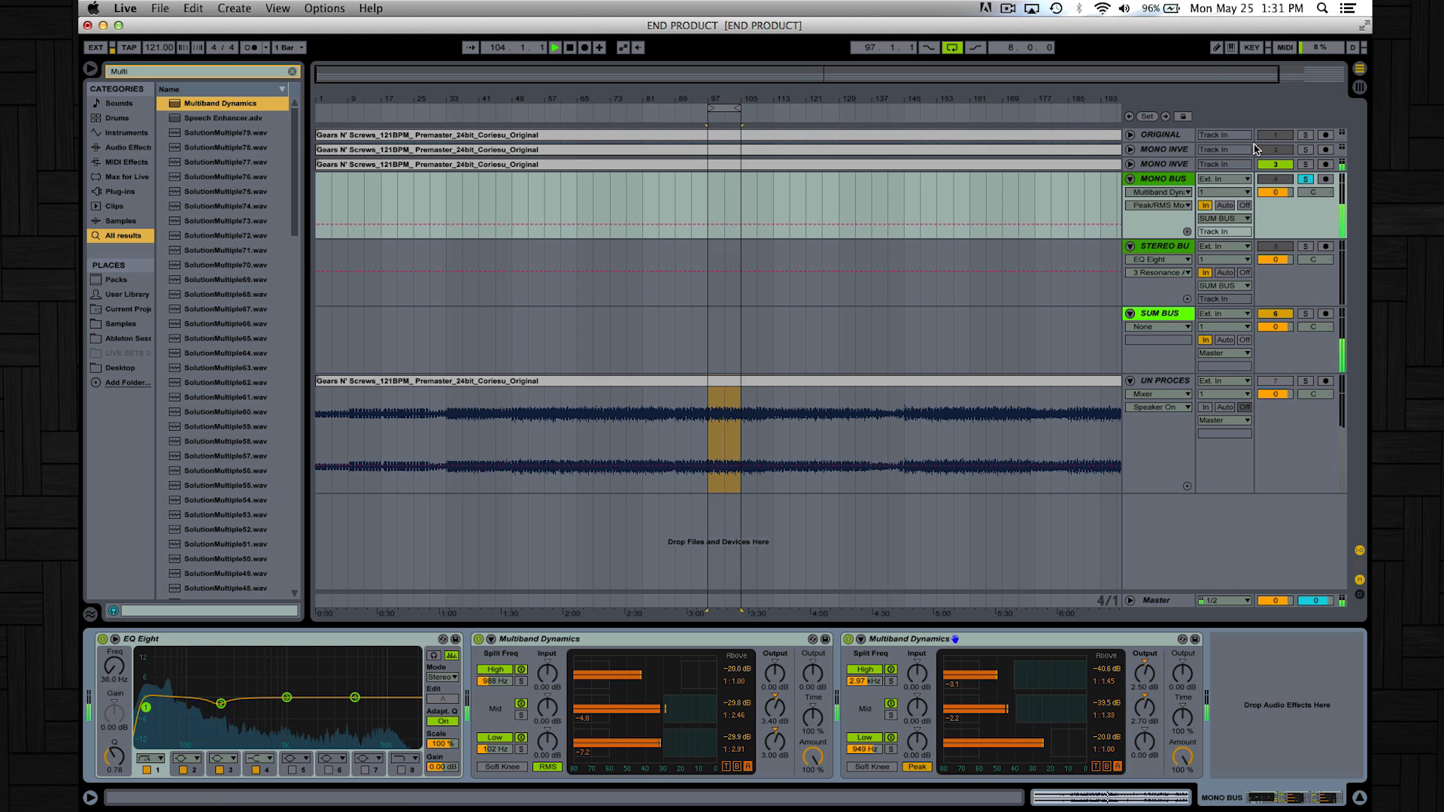
# - Unsolo the mono bus and compare the SUM BUS with the unprocessed track by soloing them alternately
pyautogui.click(1306, 179)
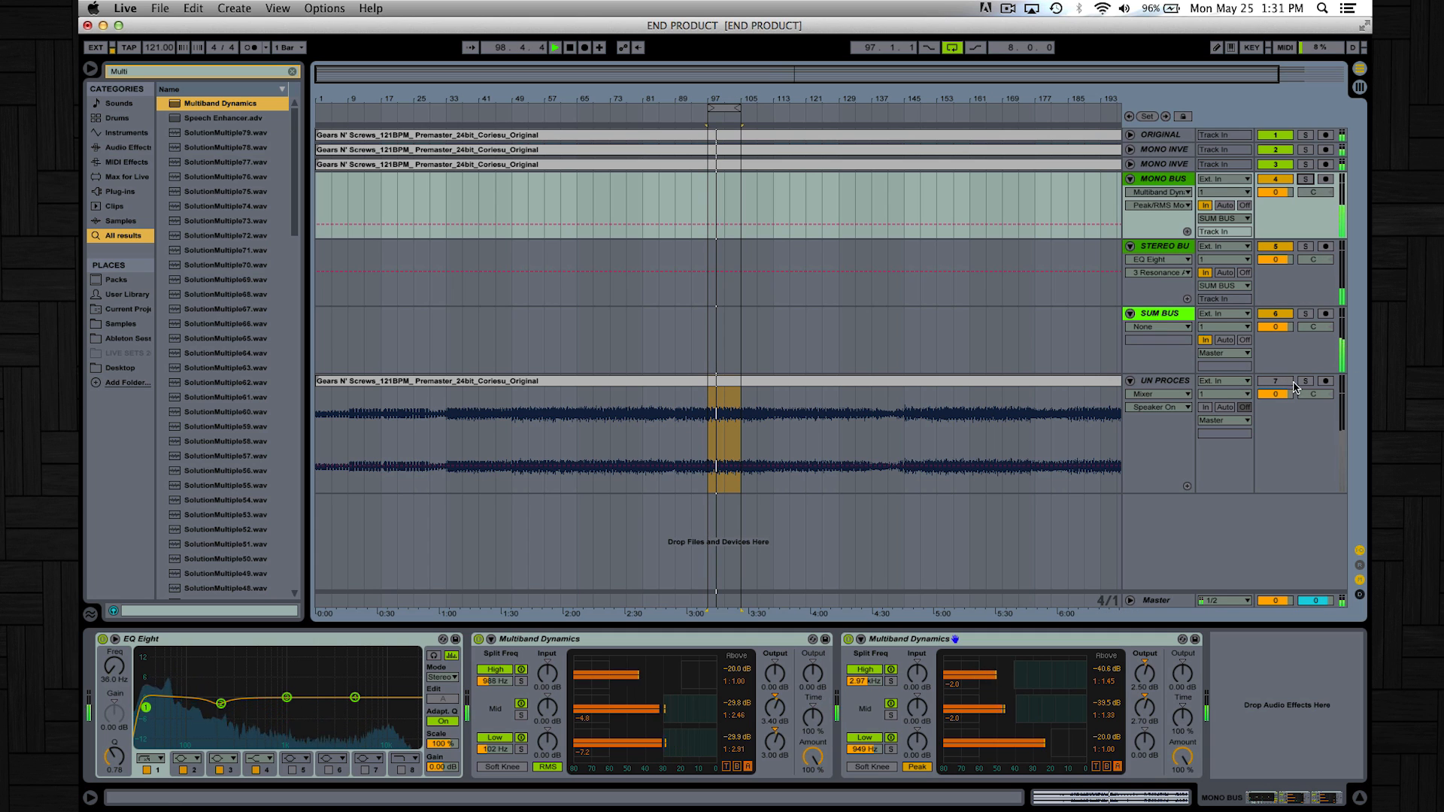
pyautogui.click(1305, 383)
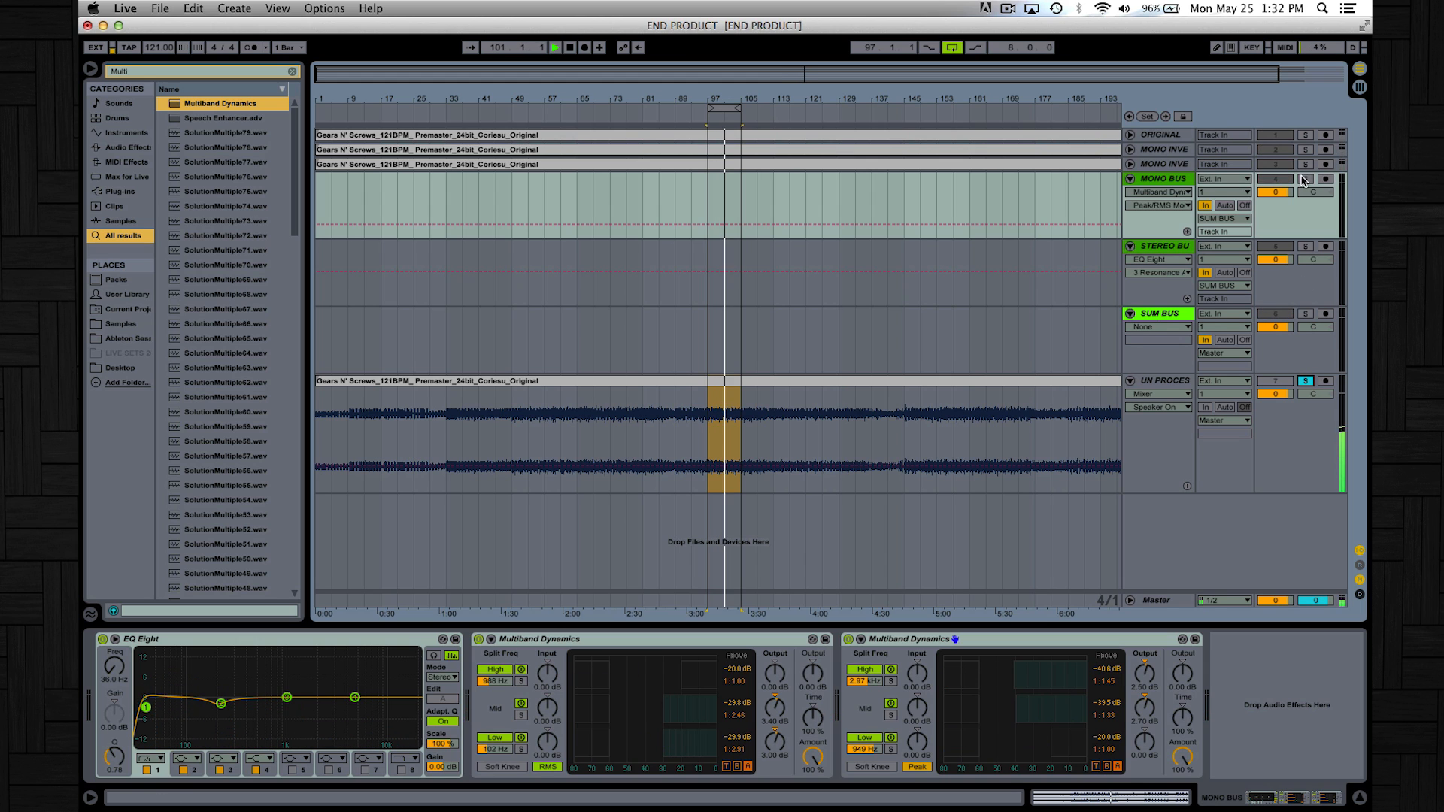
pyautogui.click(1307, 315)
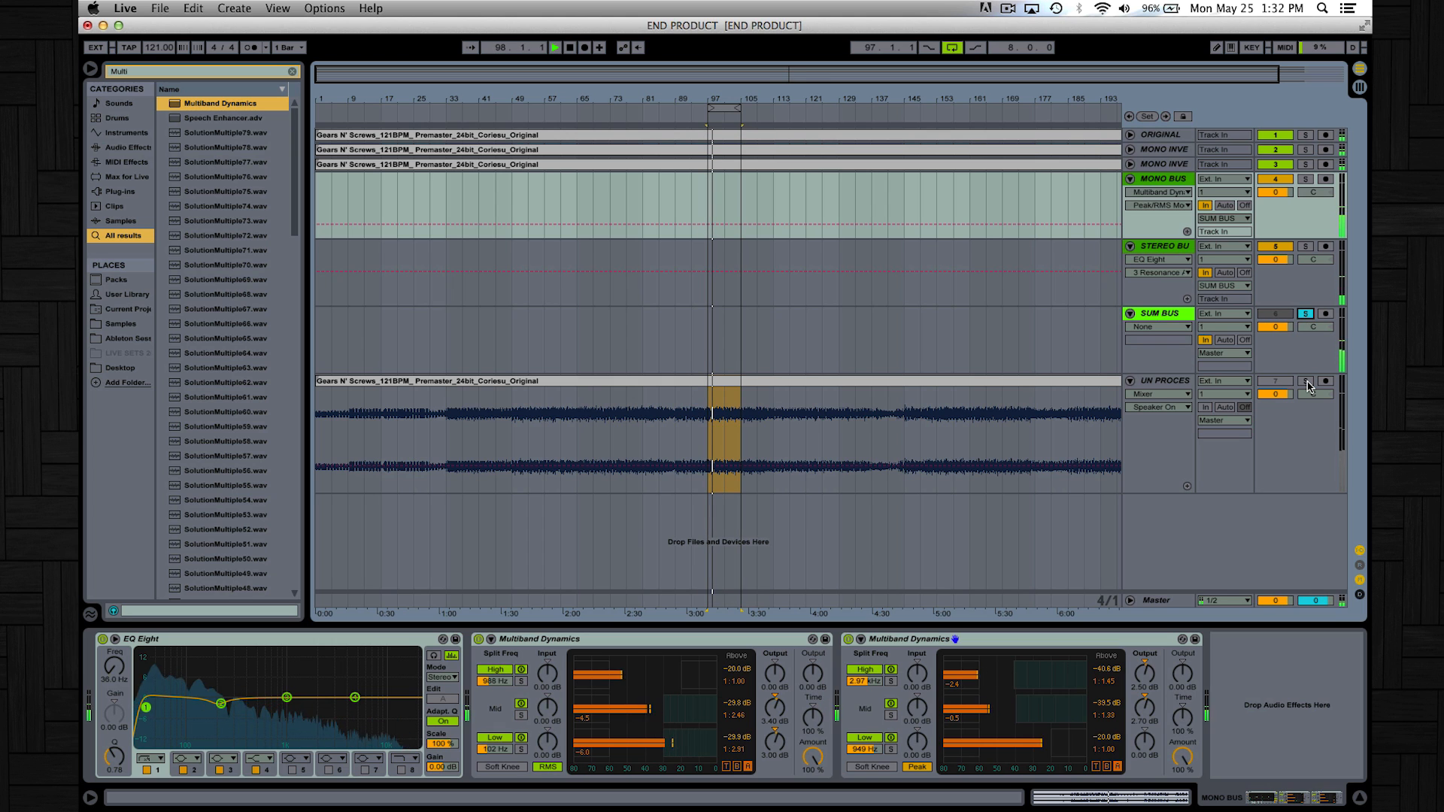
pyautogui.click(1306, 382)
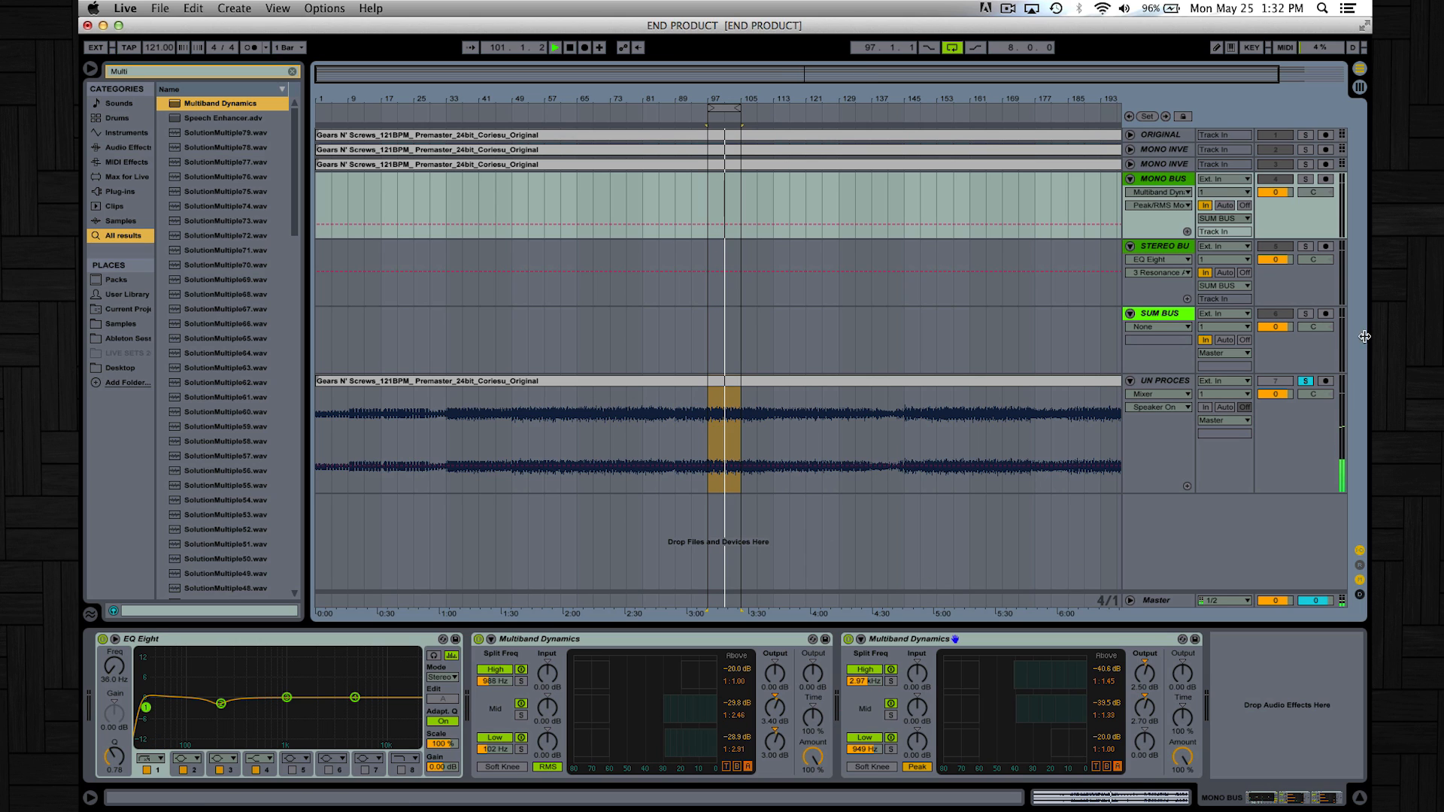
pyautogui.click(1305, 315)
# - Set the first Multiband Dynamics' mid band to 1:1.76 and -31.5 dB, raise mid and low output gains, and compare against the unprocessed track
pyautogui.moveTo(733, 715); pyautogui.dragTo(733, 700)
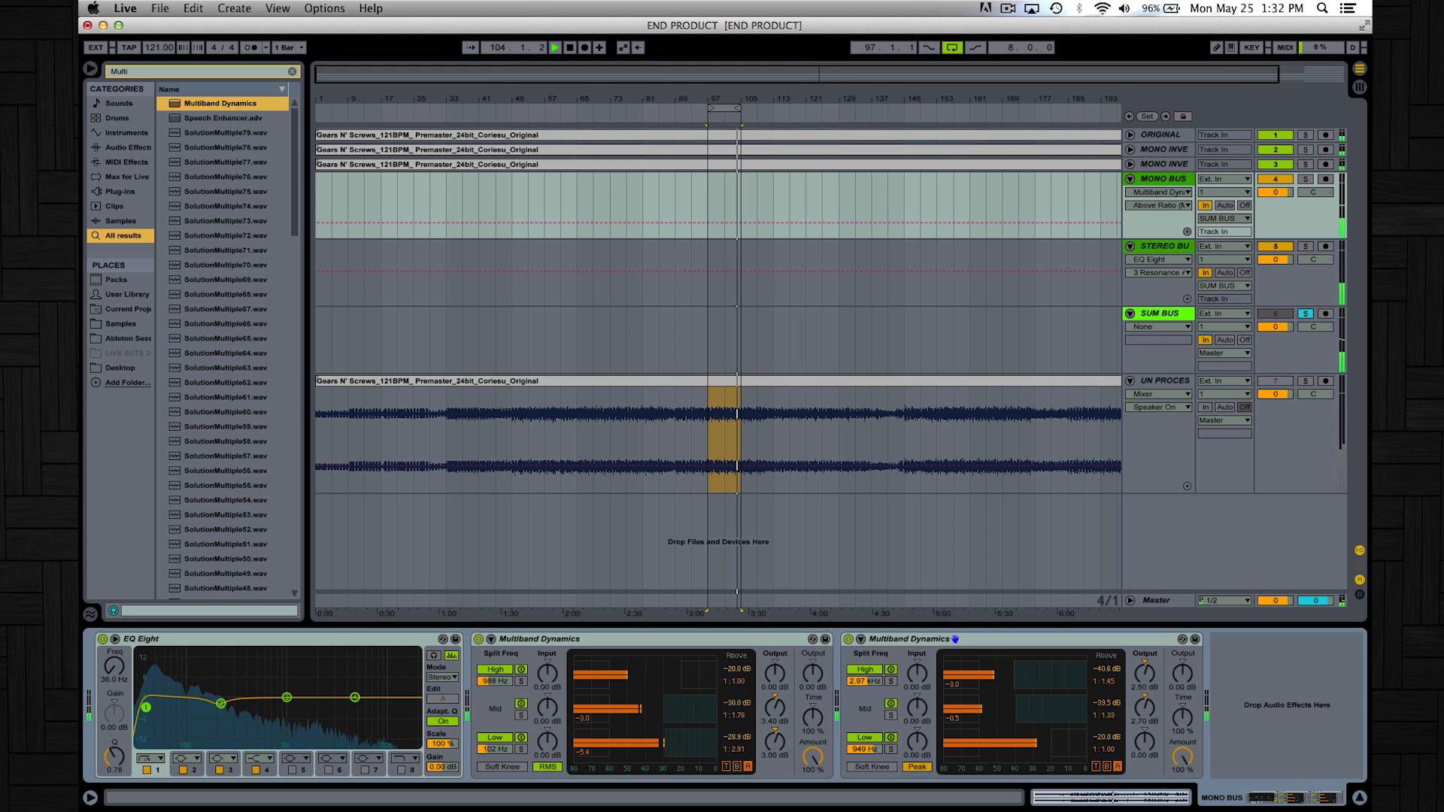
pyautogui.moveTo(736, 703); pyautogui.dragTo(775, 734)
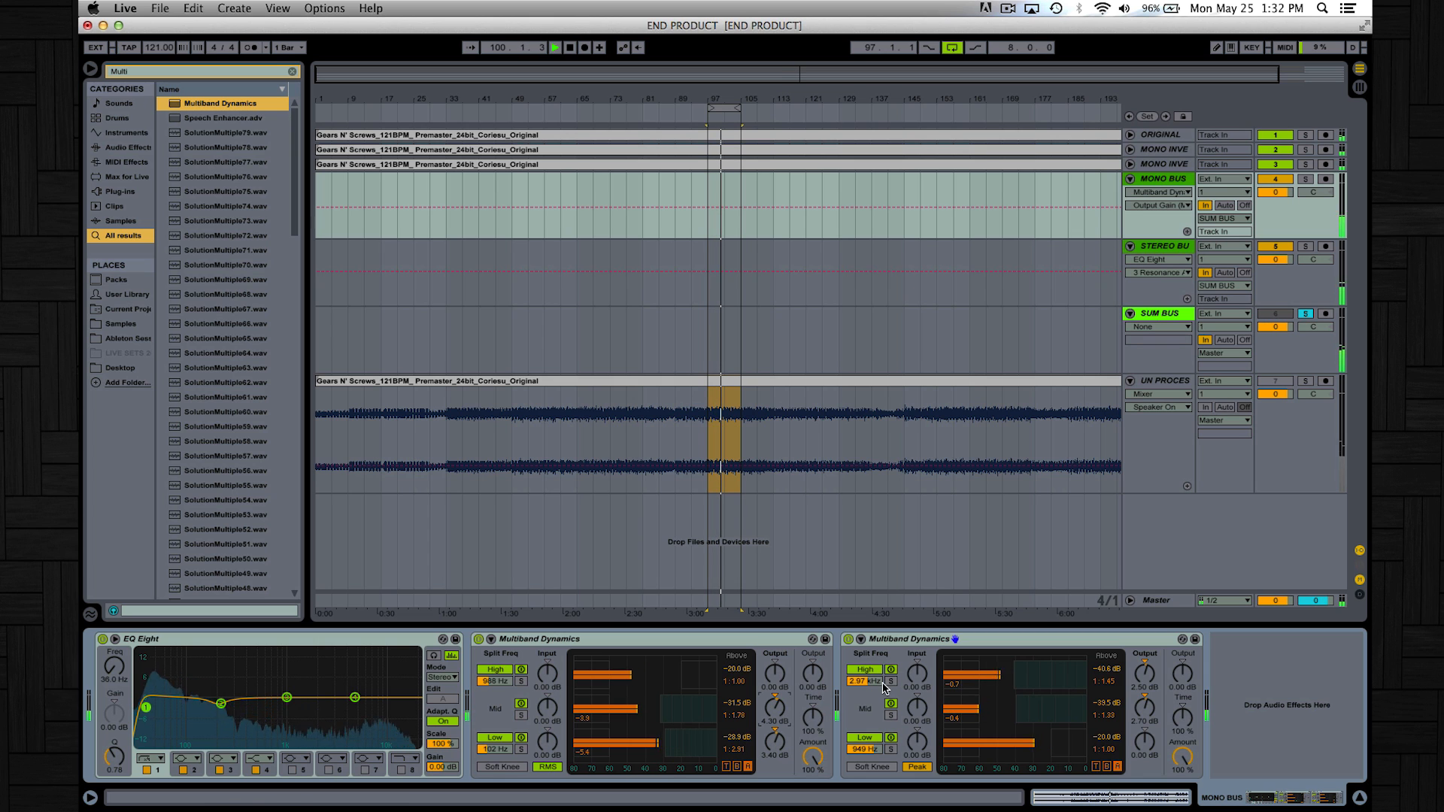
pyautogui.click(1305, 381)
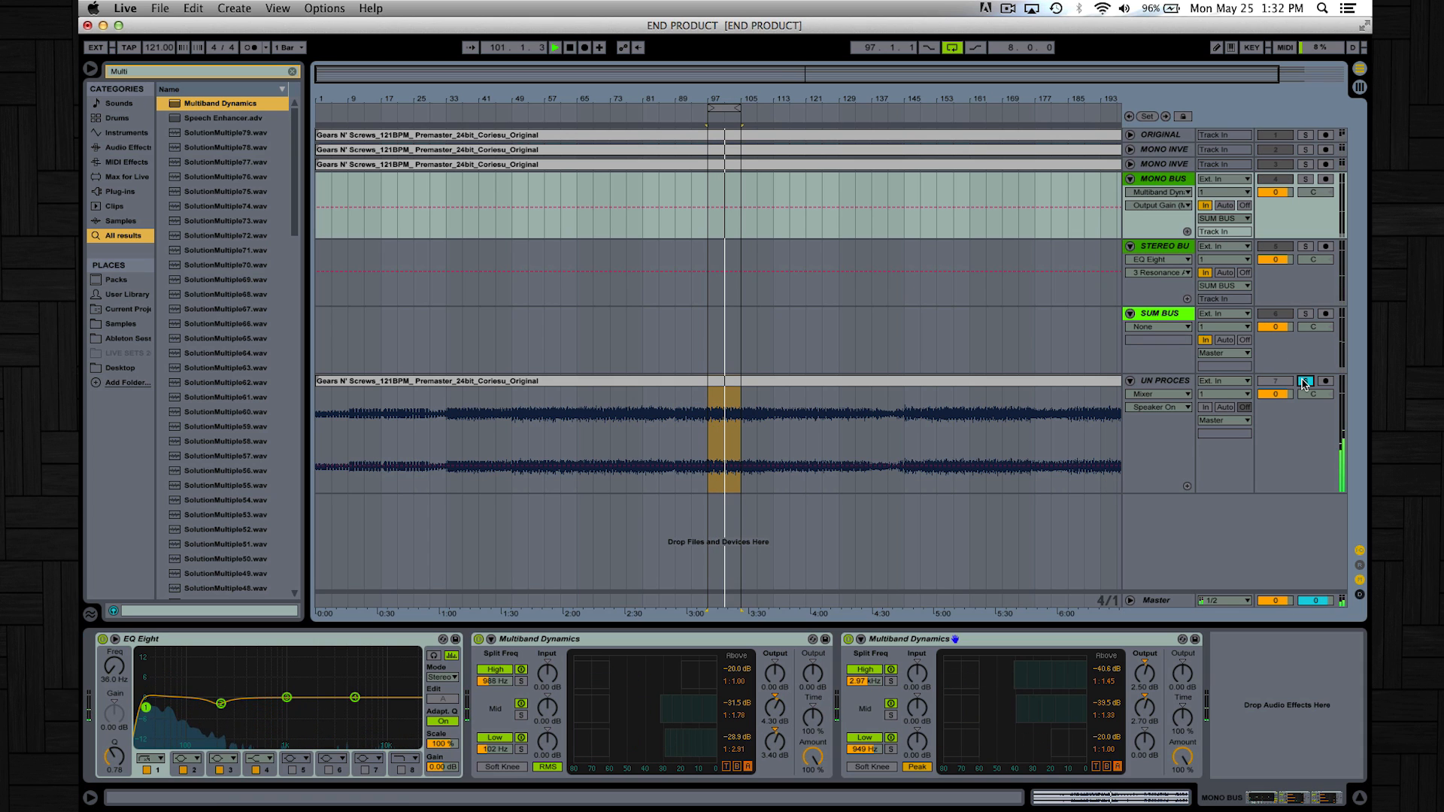
pyautogui.click(1306, 315)
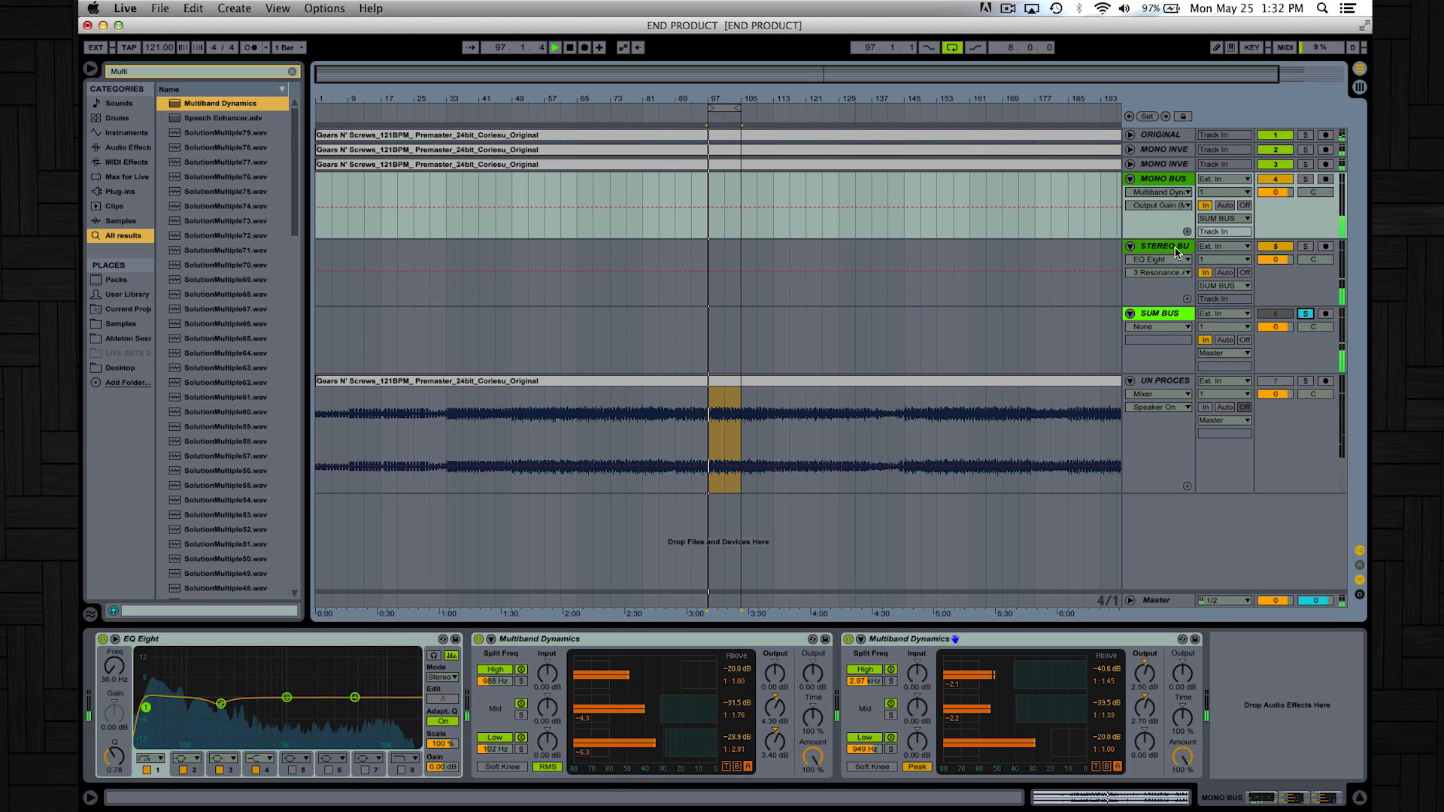
# - In the stereo bus's EQ Eight, move band 4 to about 1.87 kHz and 3.10 dB, and enable band 8's high cut
pyautogui.click(1175, 289)
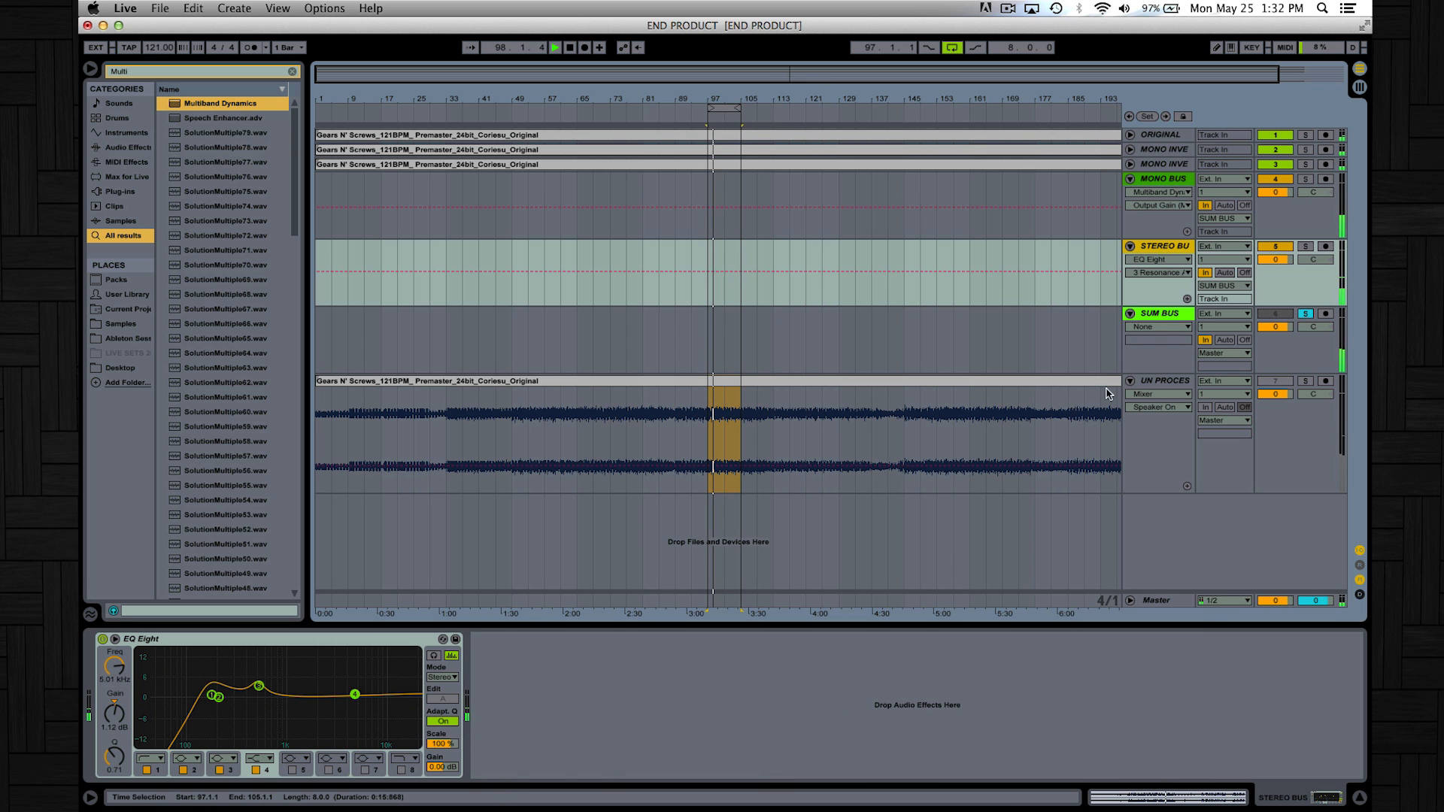
pyautogui.moveTo(358, 708); pyautogui.dragTo(313, 687)
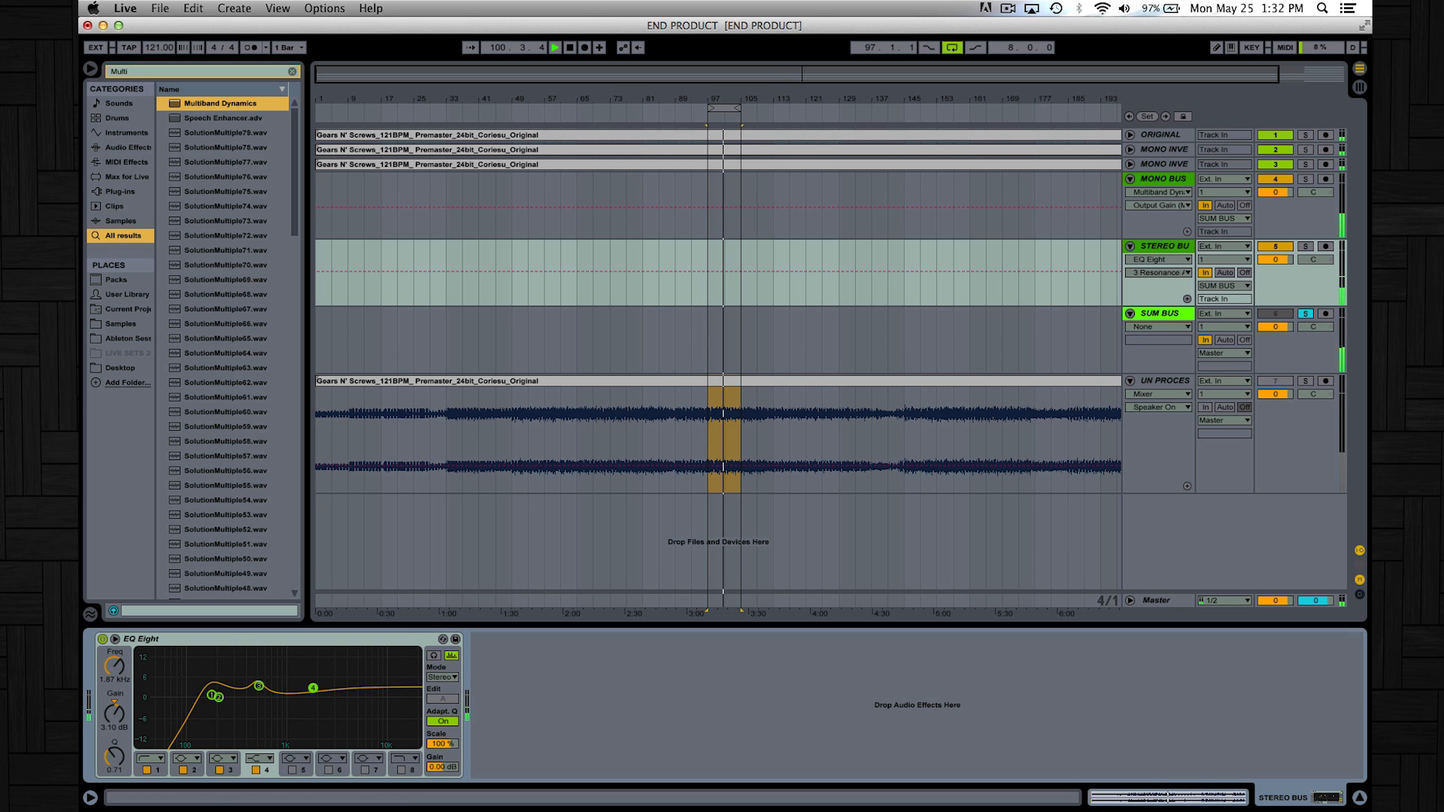
pyautogui.click(401, 770)
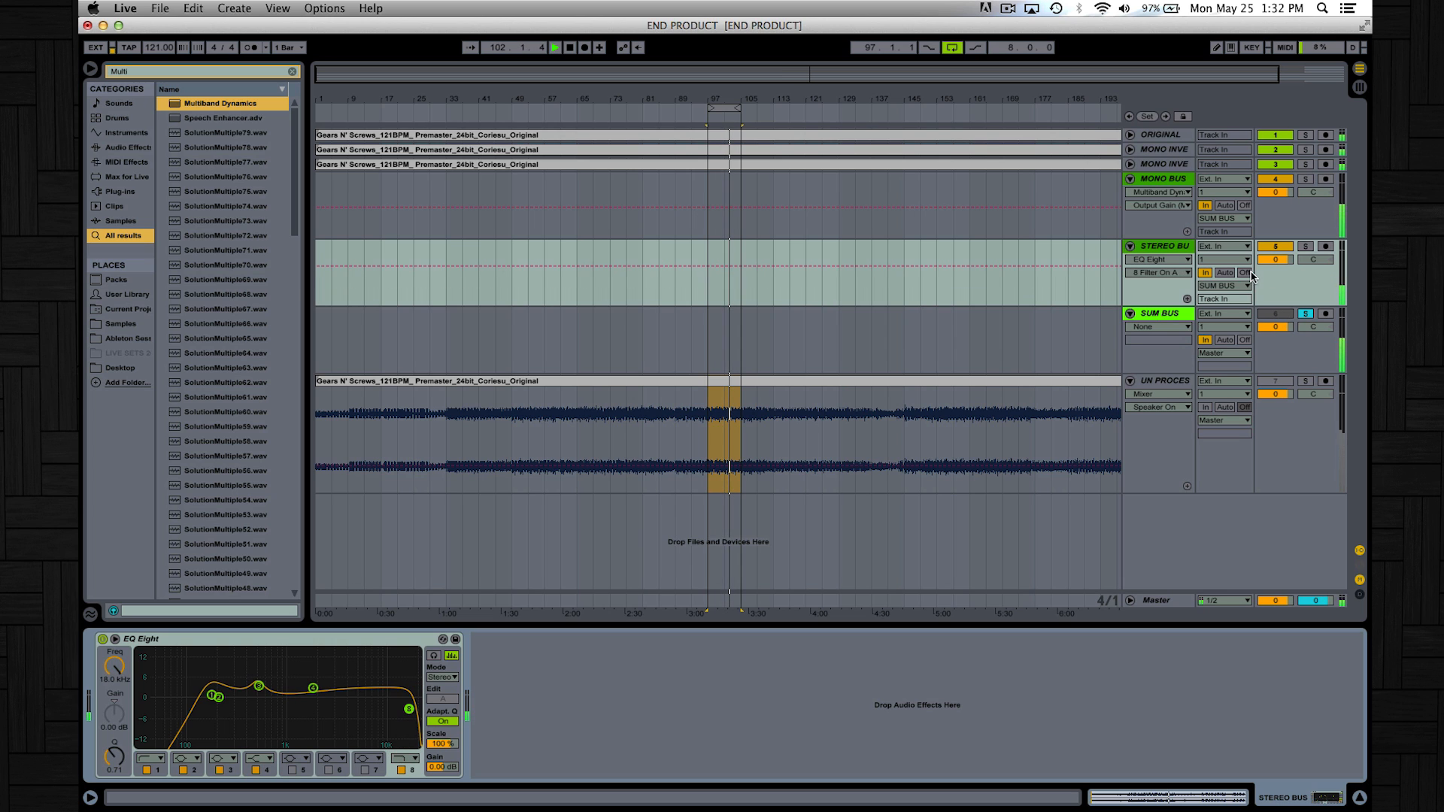
# - Compare the SUM BUS with the unprocessed track in solo, and audition the stereo bus with its EQ Eight bypassed and re-enabled
pyautogui.click(1305, 381)
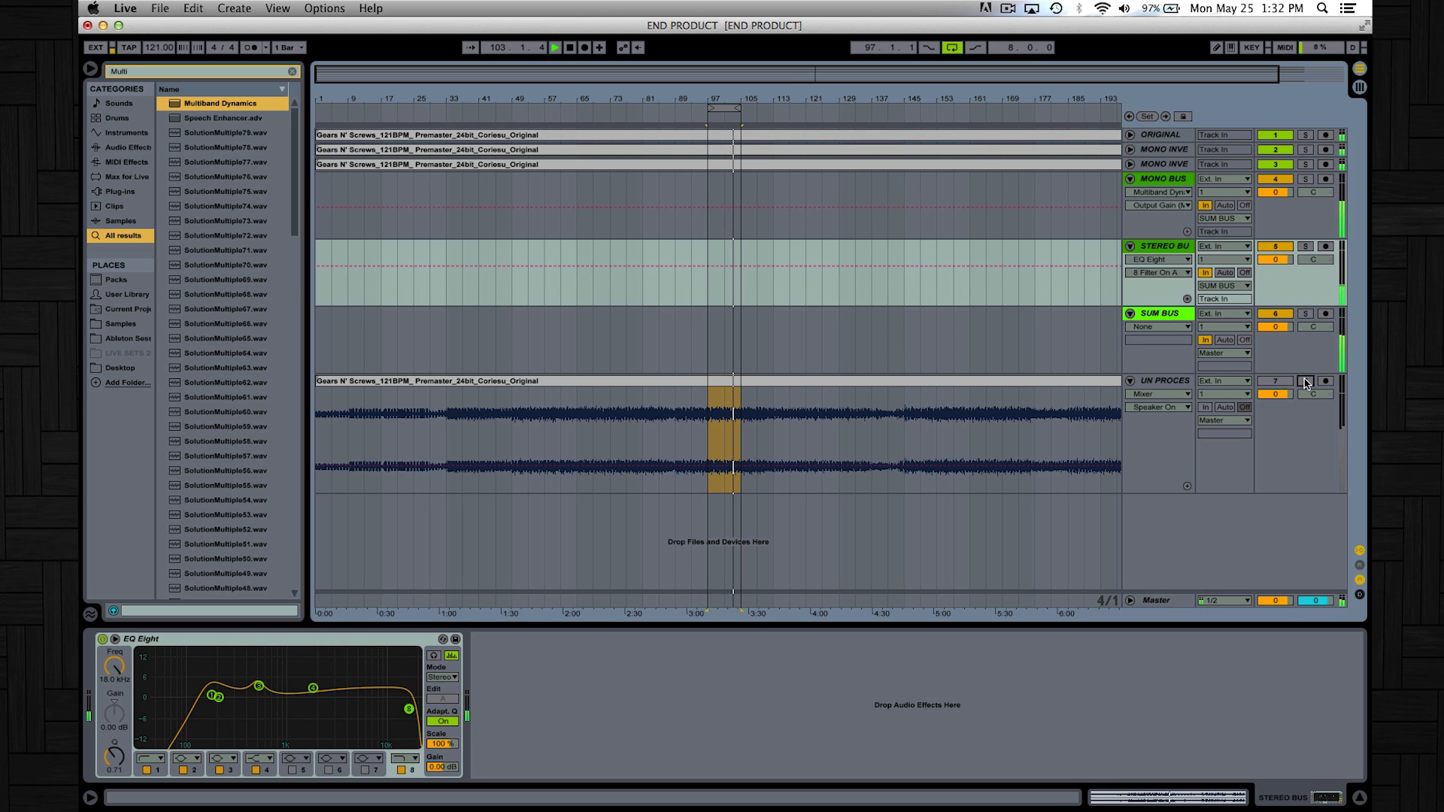
pyautogui.click(1304, 314)
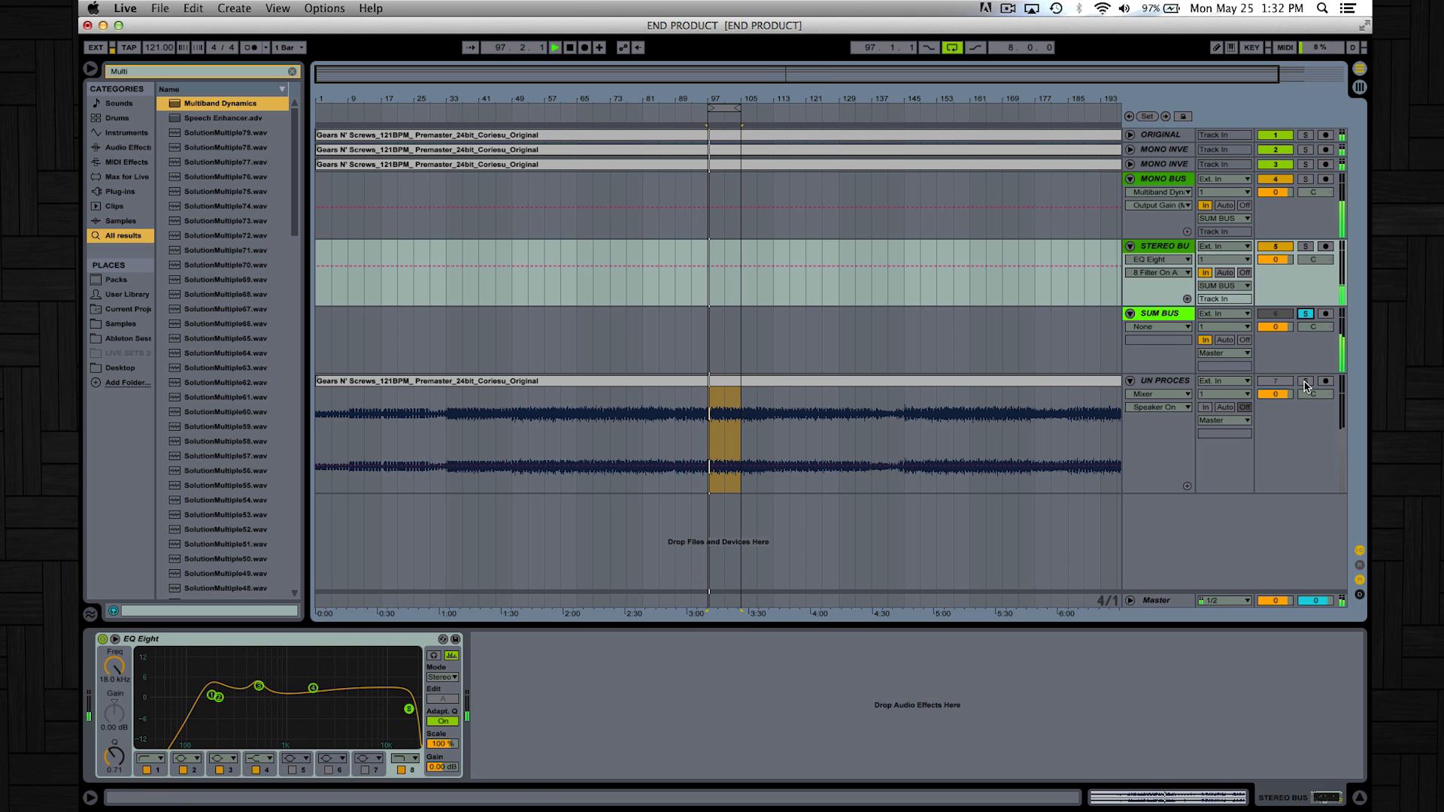
pyautogui.click(1305, 383)
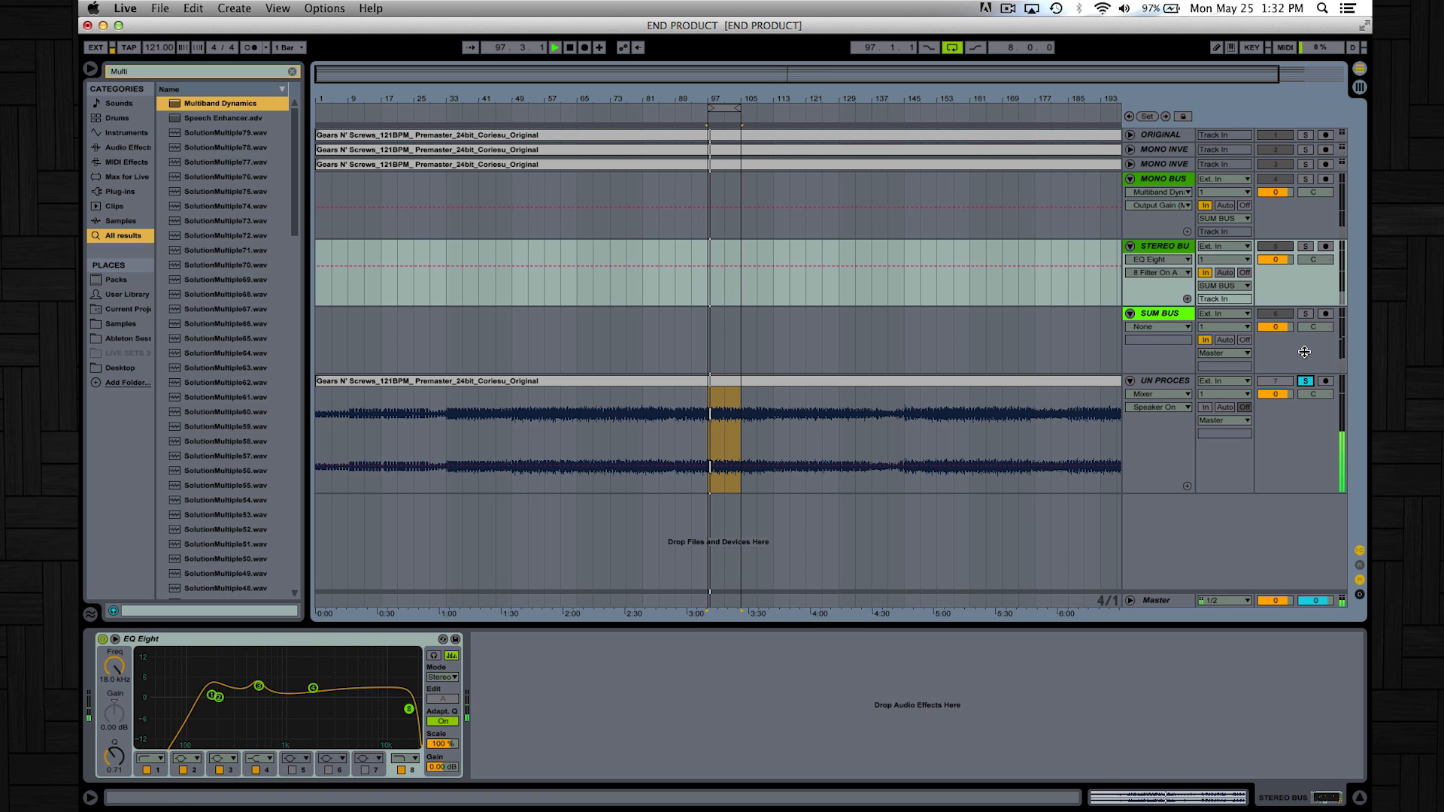
pyautogui.click(1305, 315)
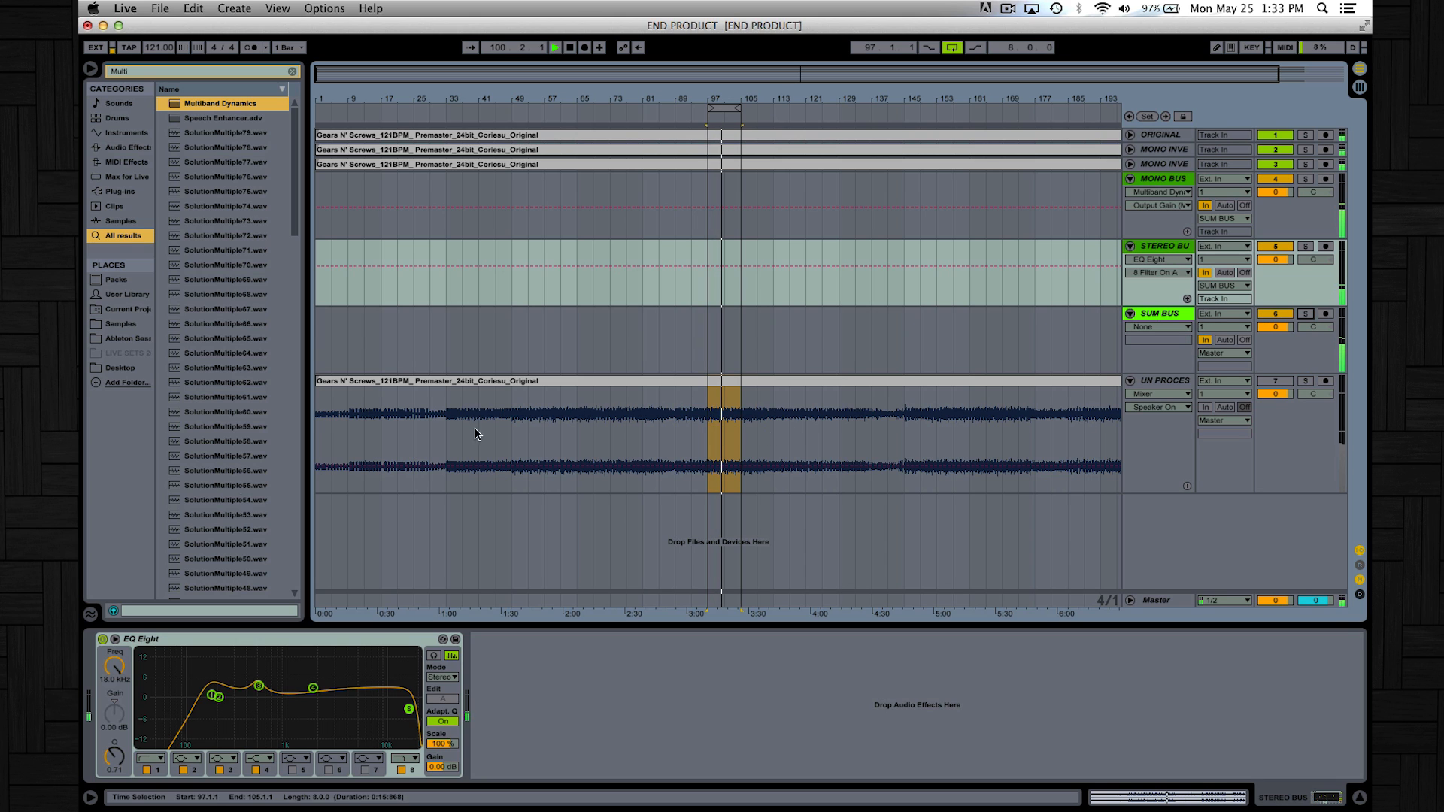
pyautogui.click(102, 639)
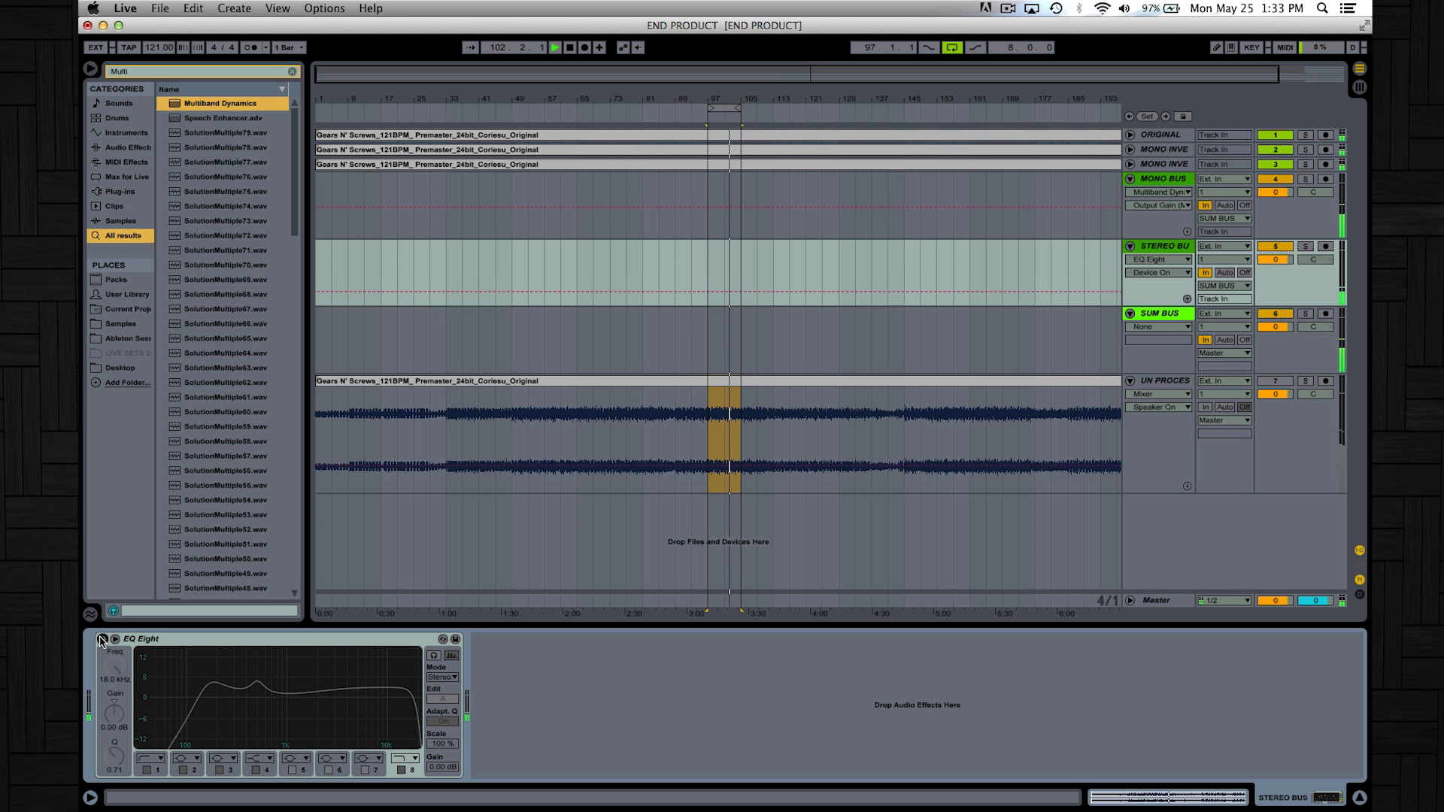
pyautogui.click(102, 639)
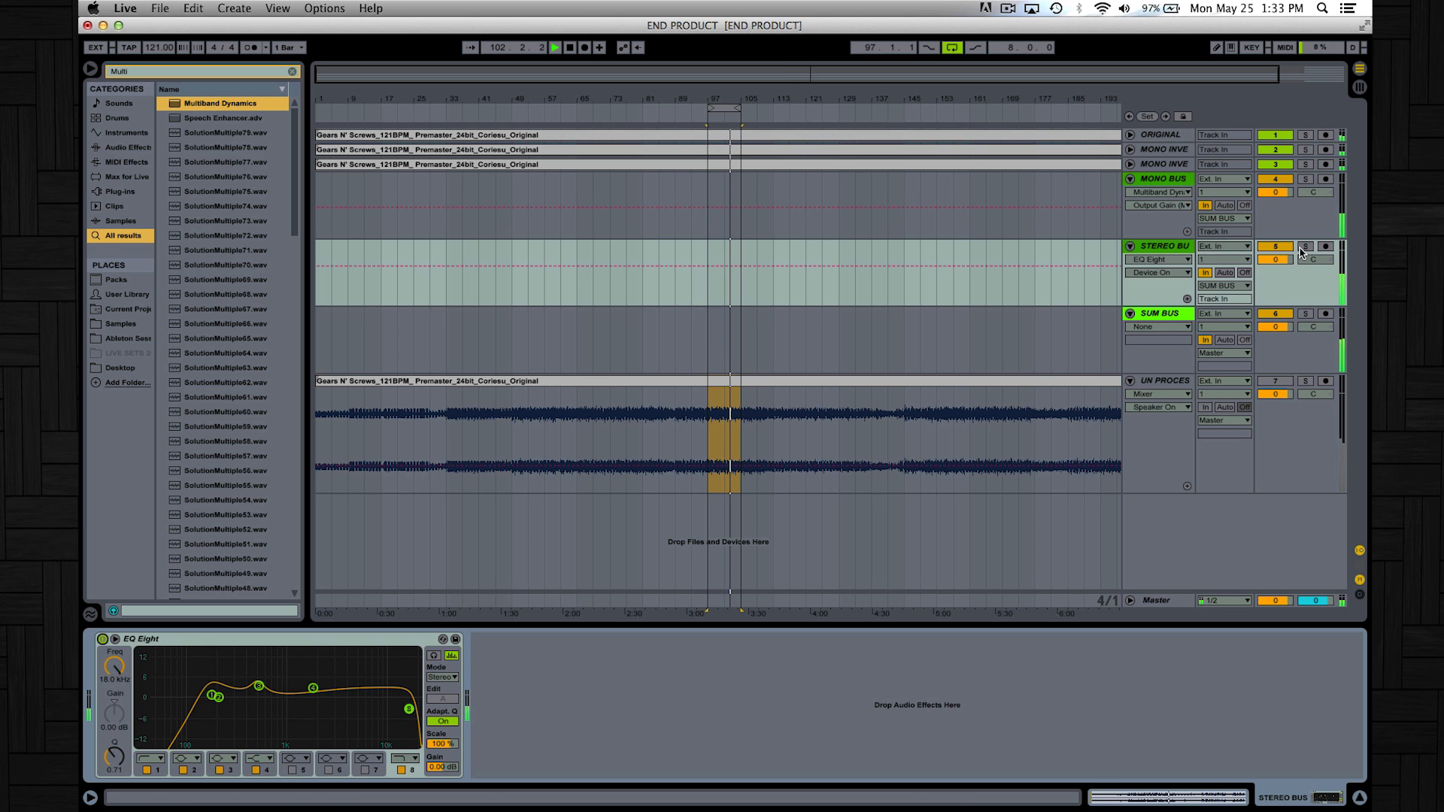
# - Search the browser for "Glue" and add the Glue Compressor to the SUM BUS
pyautogui.click(1162, 314)
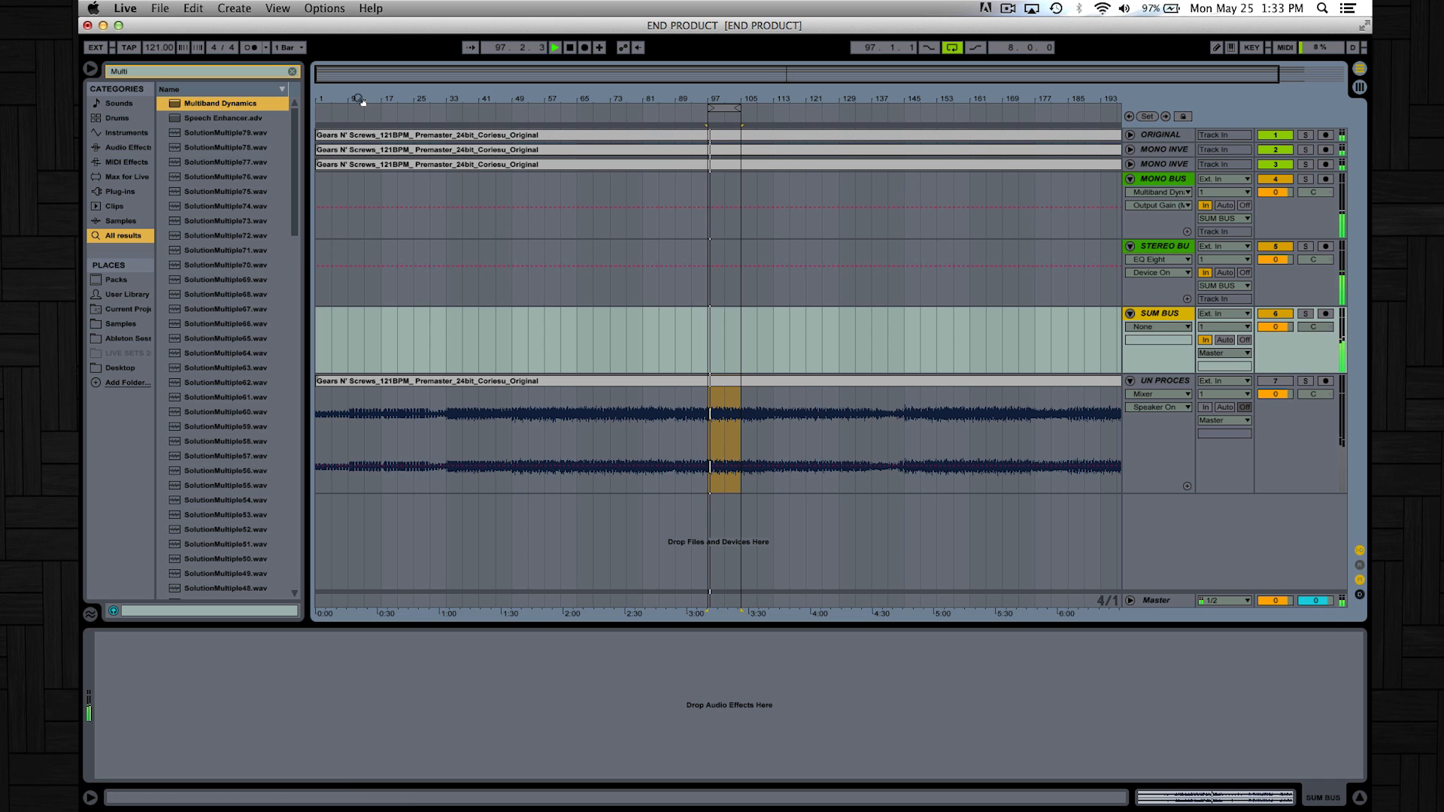
pyautogui.click(291, 72)
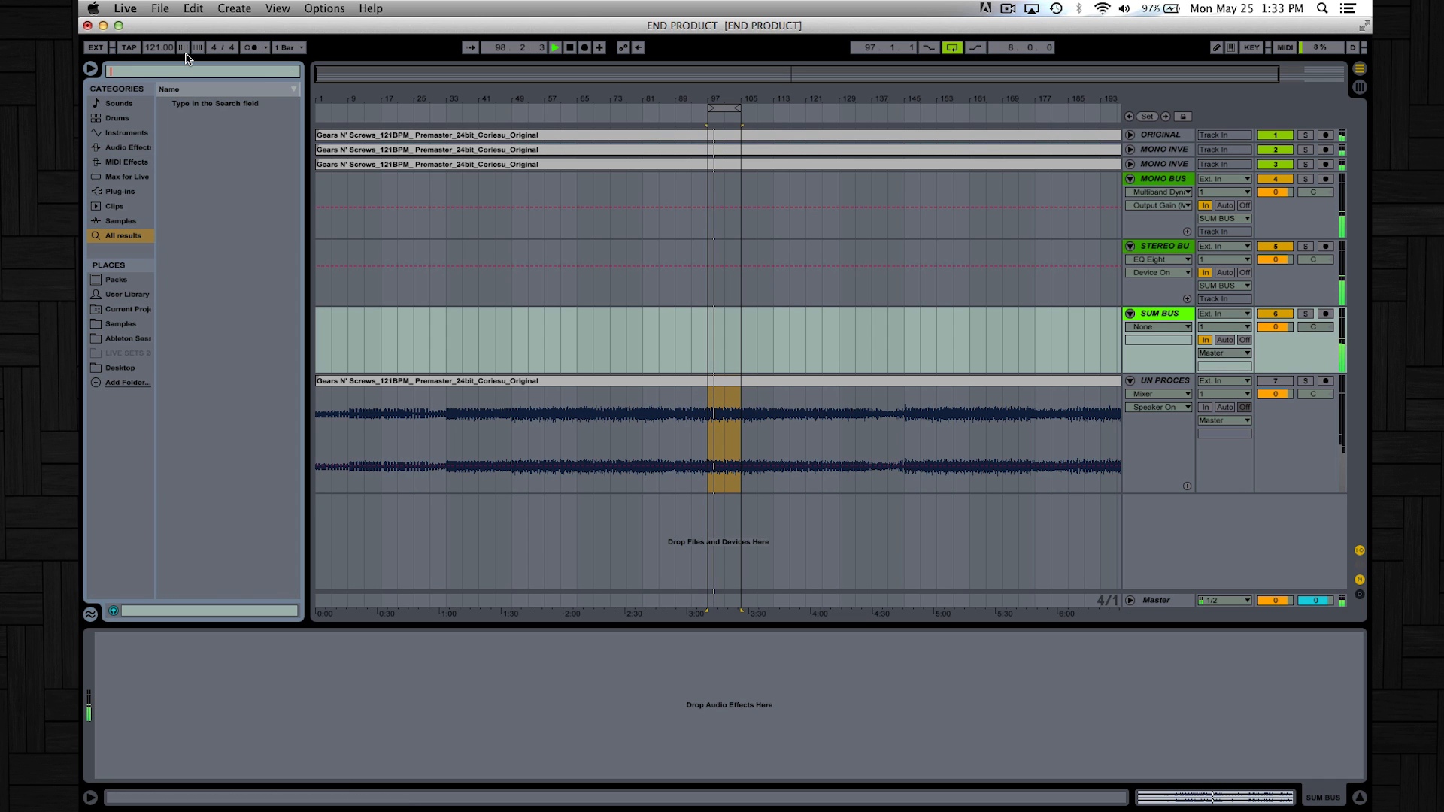
pyautogui.write('Glue')
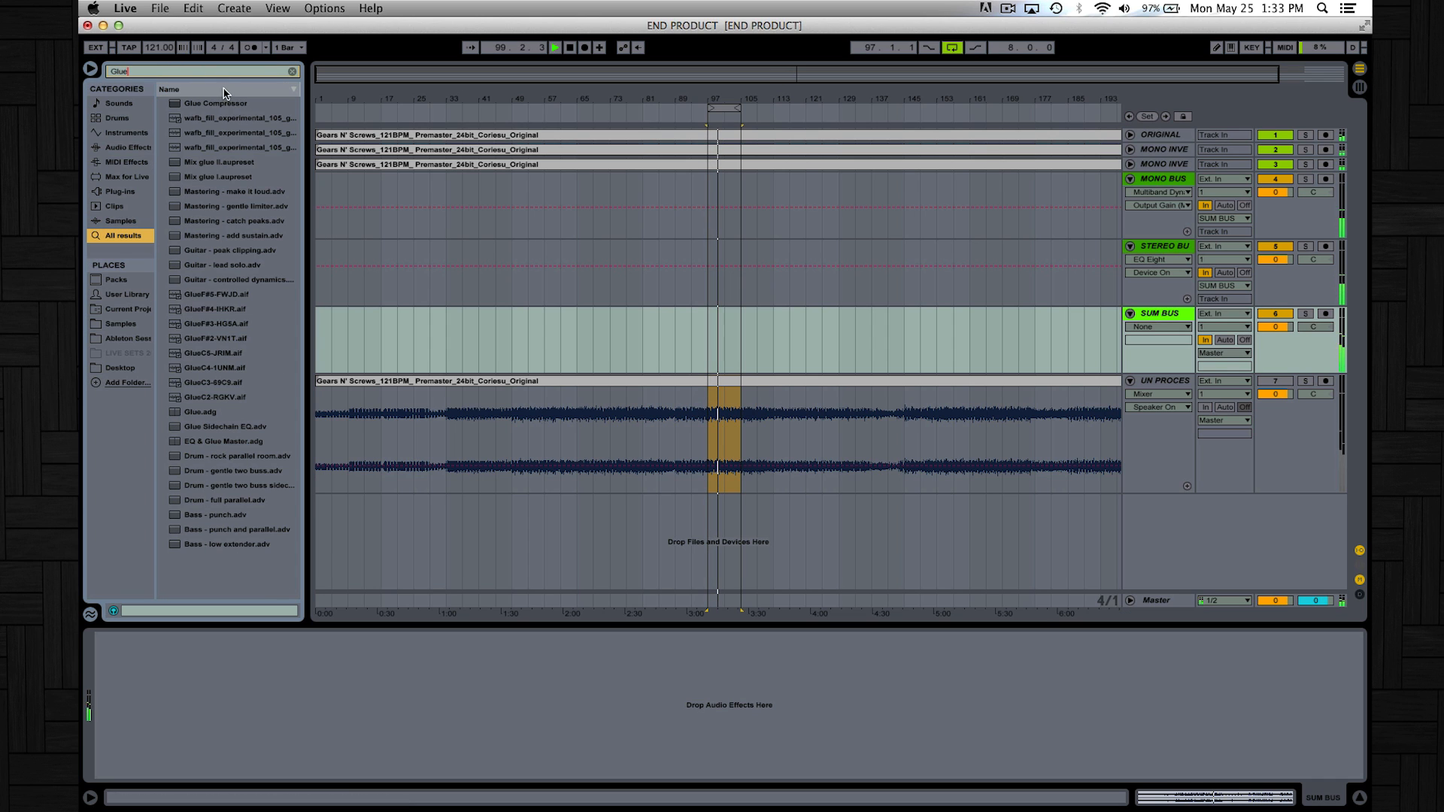
pyautogui.moveTo(218, 103); pyautogui.dragTo(372, 652)
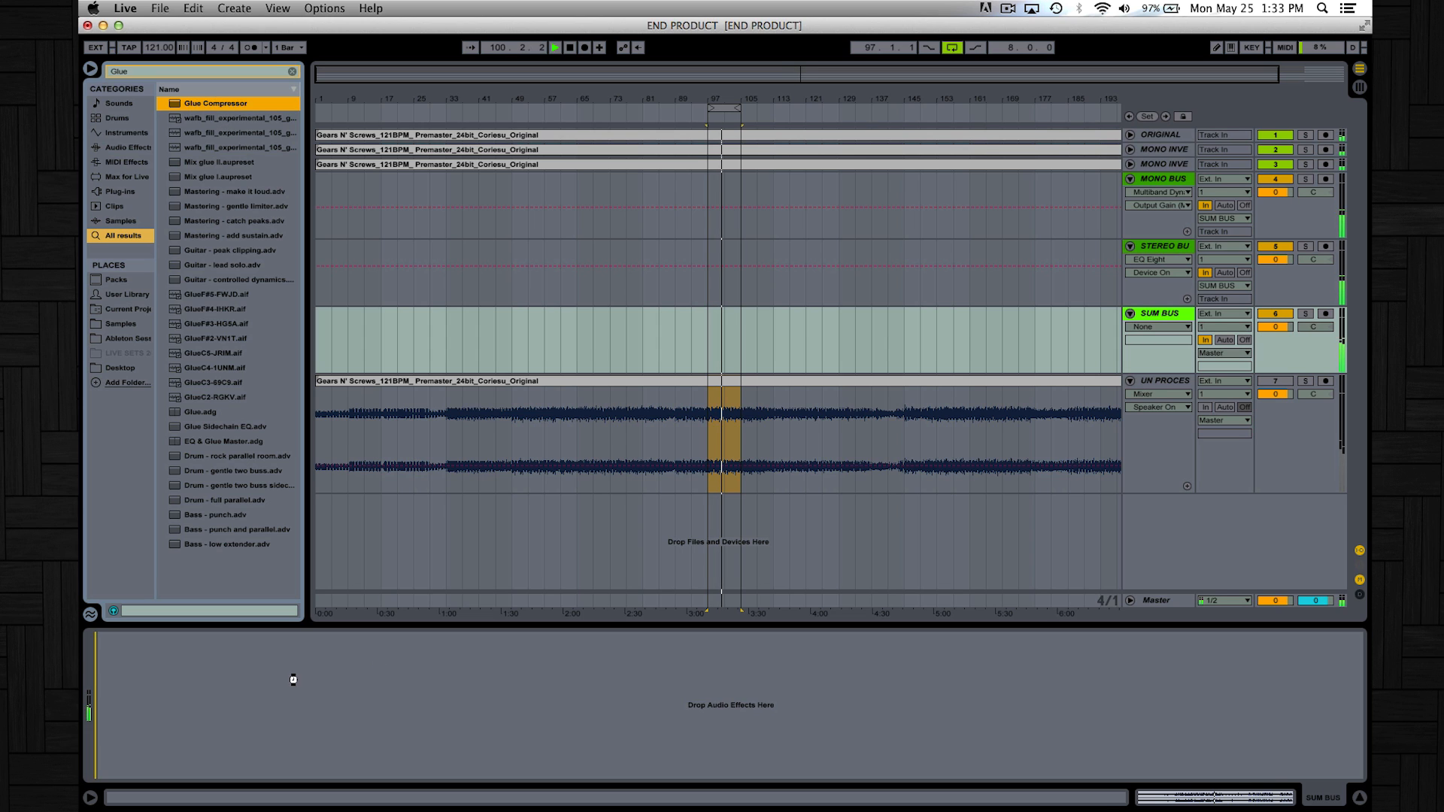
pyautogui.moveTo(293, 680); pyautogui.dragTo(295, 683)
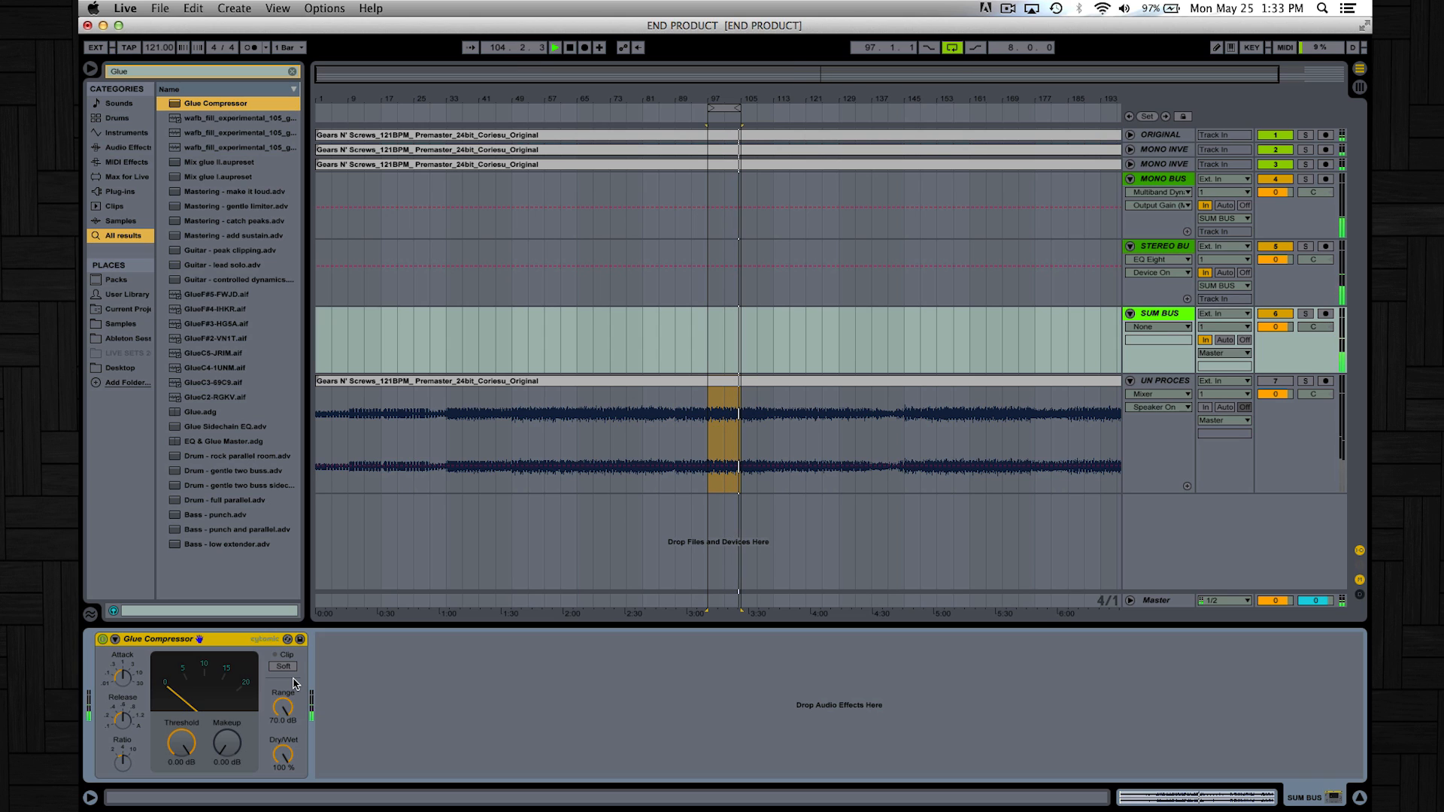
# - Adjust the attack and release times of the SUM BUS's Glue Compressor
pyautogui.click(123, 677)
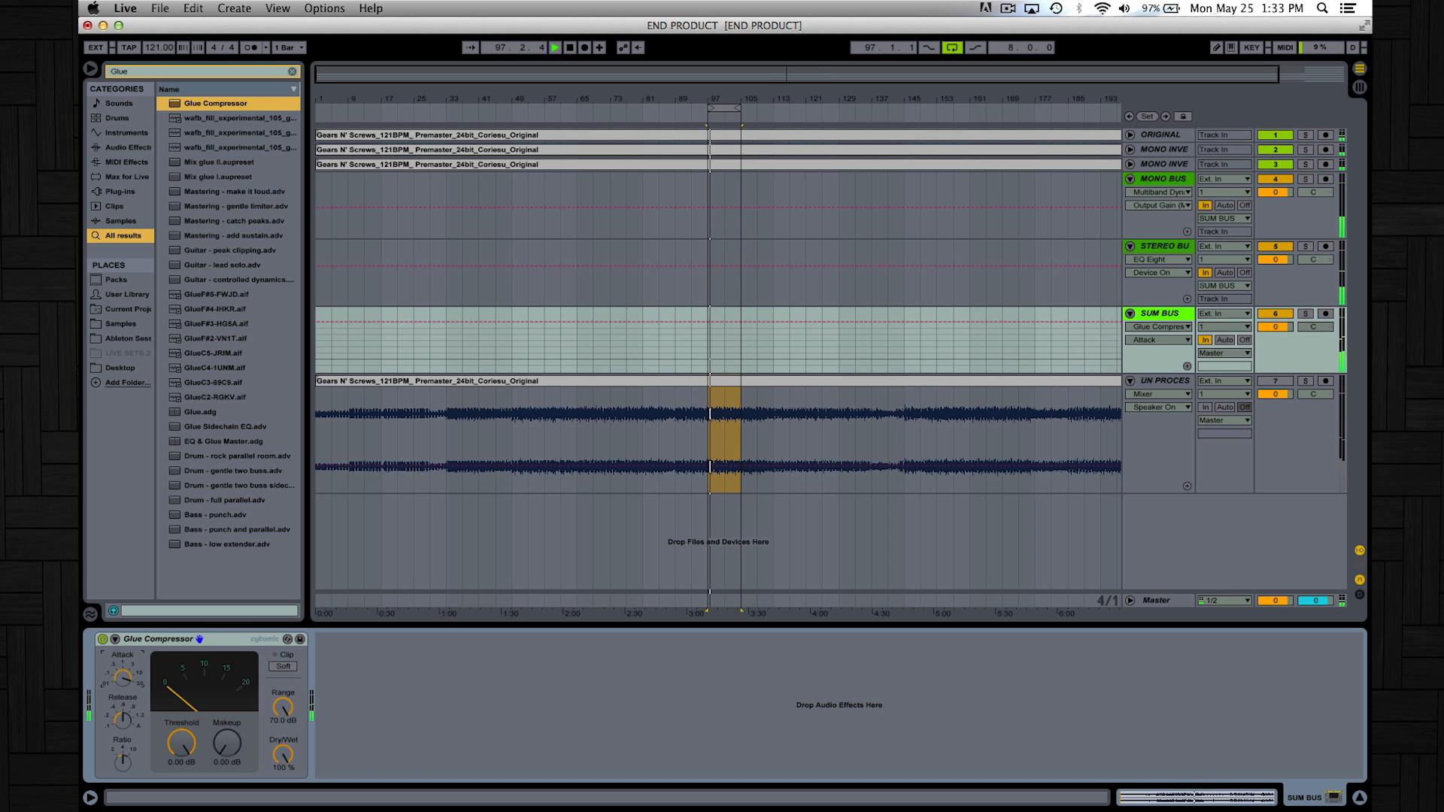
pyautogui.click(116, 720)
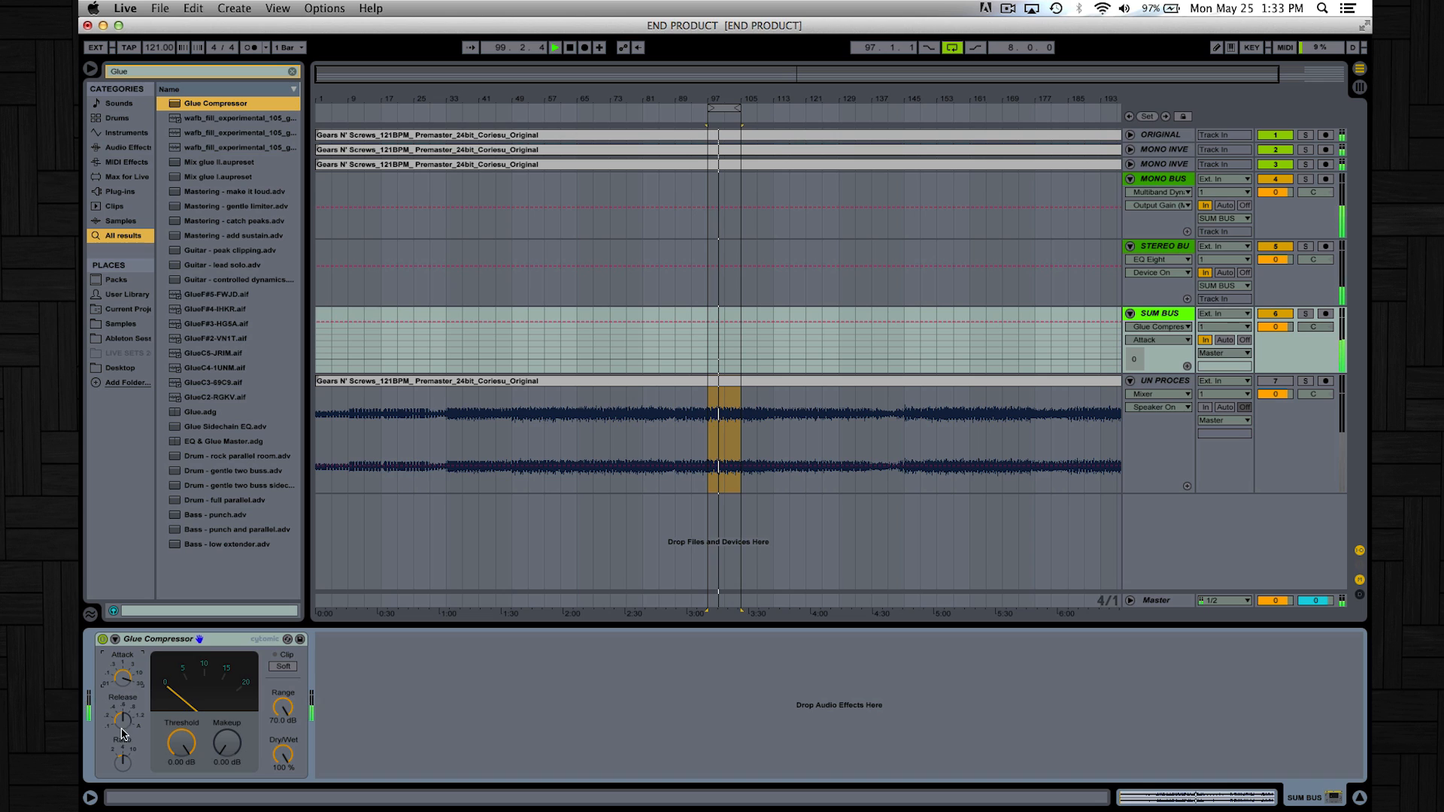
pyautogui.moveTo(118, 720)
pyautogui.mouseDown()
pyautogui.moveTo(118, 738)
pyautogui.moveTo(122, 724)
pyautogui.mouseUp()
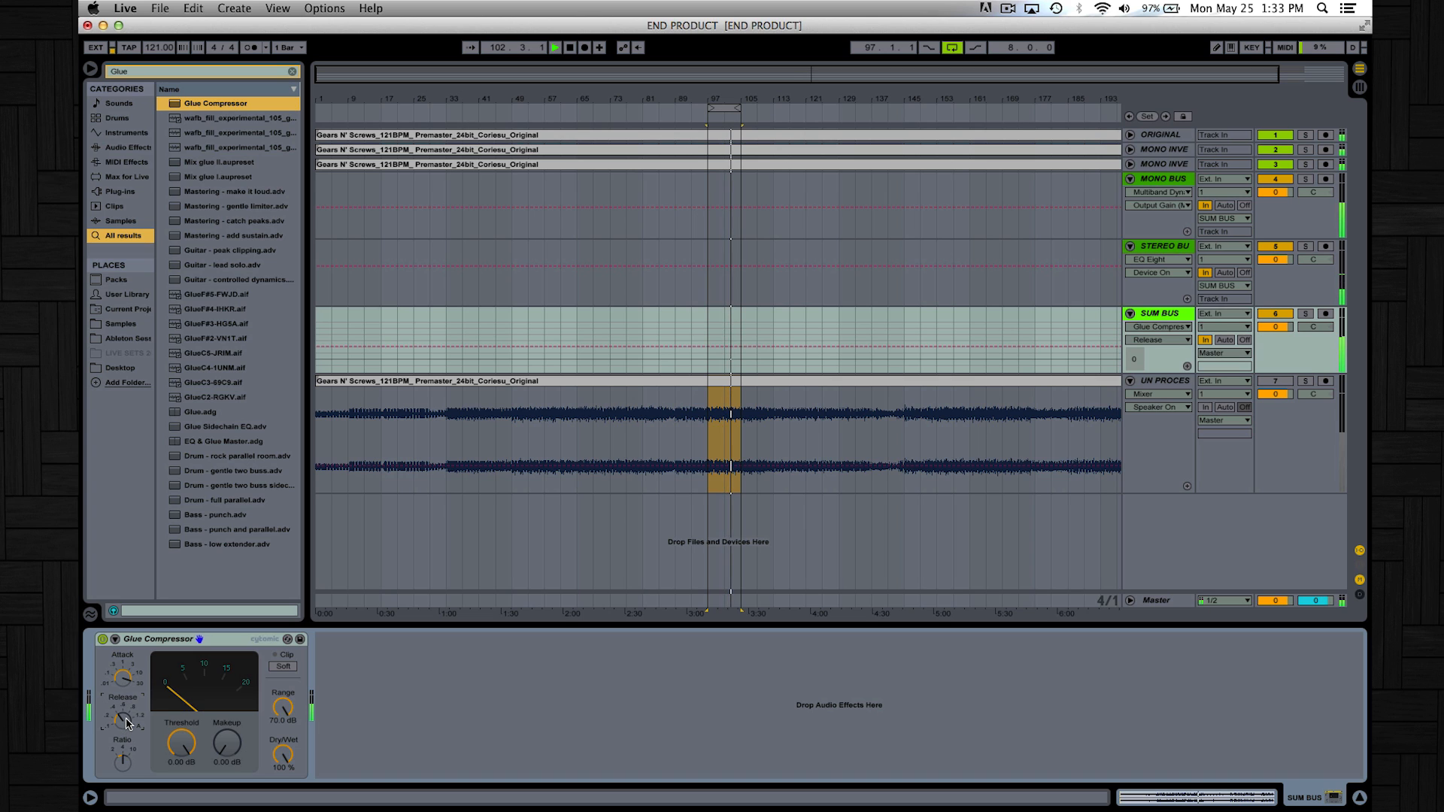
# - Set the SUM BUS Glue Compressor's range to 4.70 dB and threshold to -26.7 dB, and audition it bypassed and re-enabled
pyautogui.moveTo(285, 704); pyautogui.dragTo(286, 768)
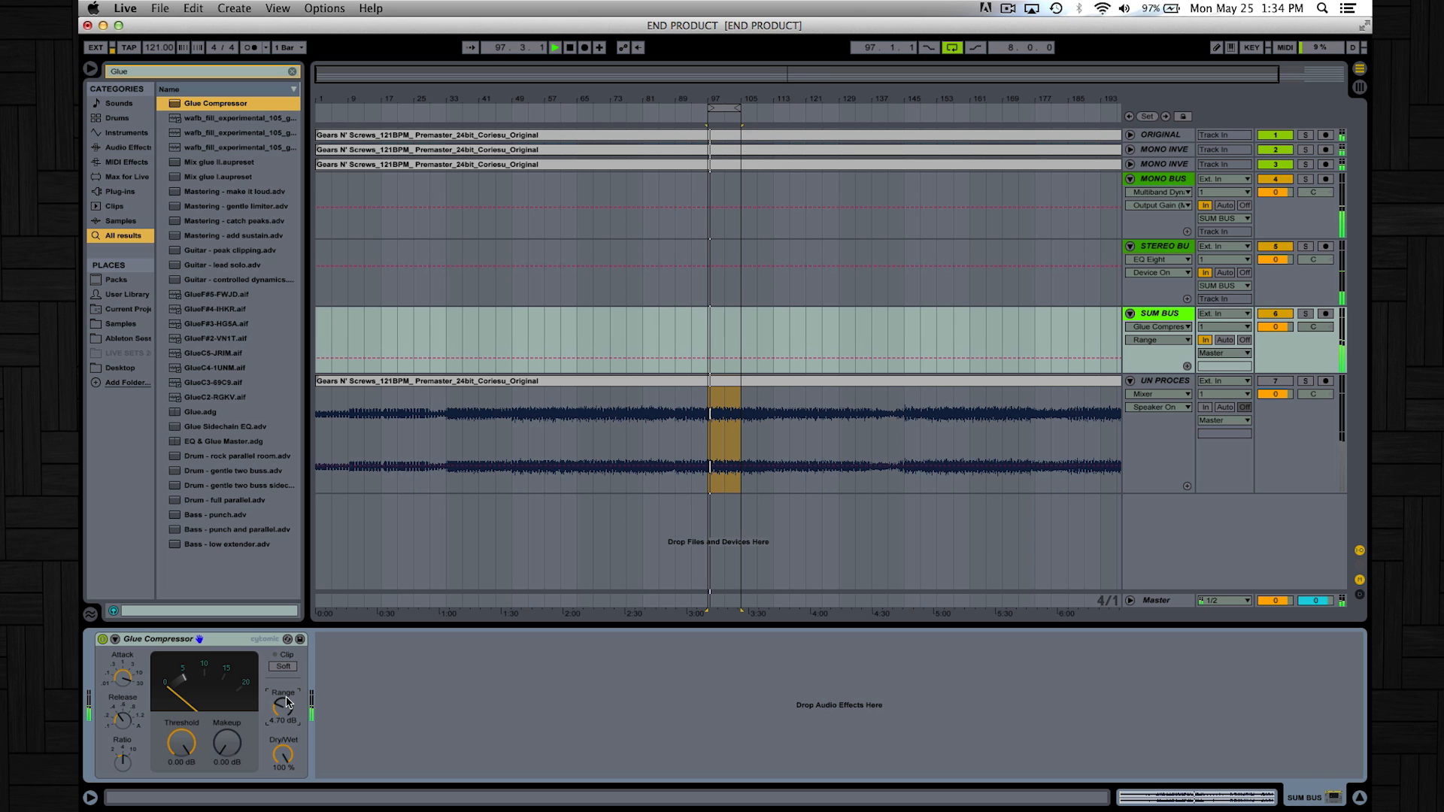
pyautogui.moveTo(175, 746); pyautogui.dragTo(177, 770)
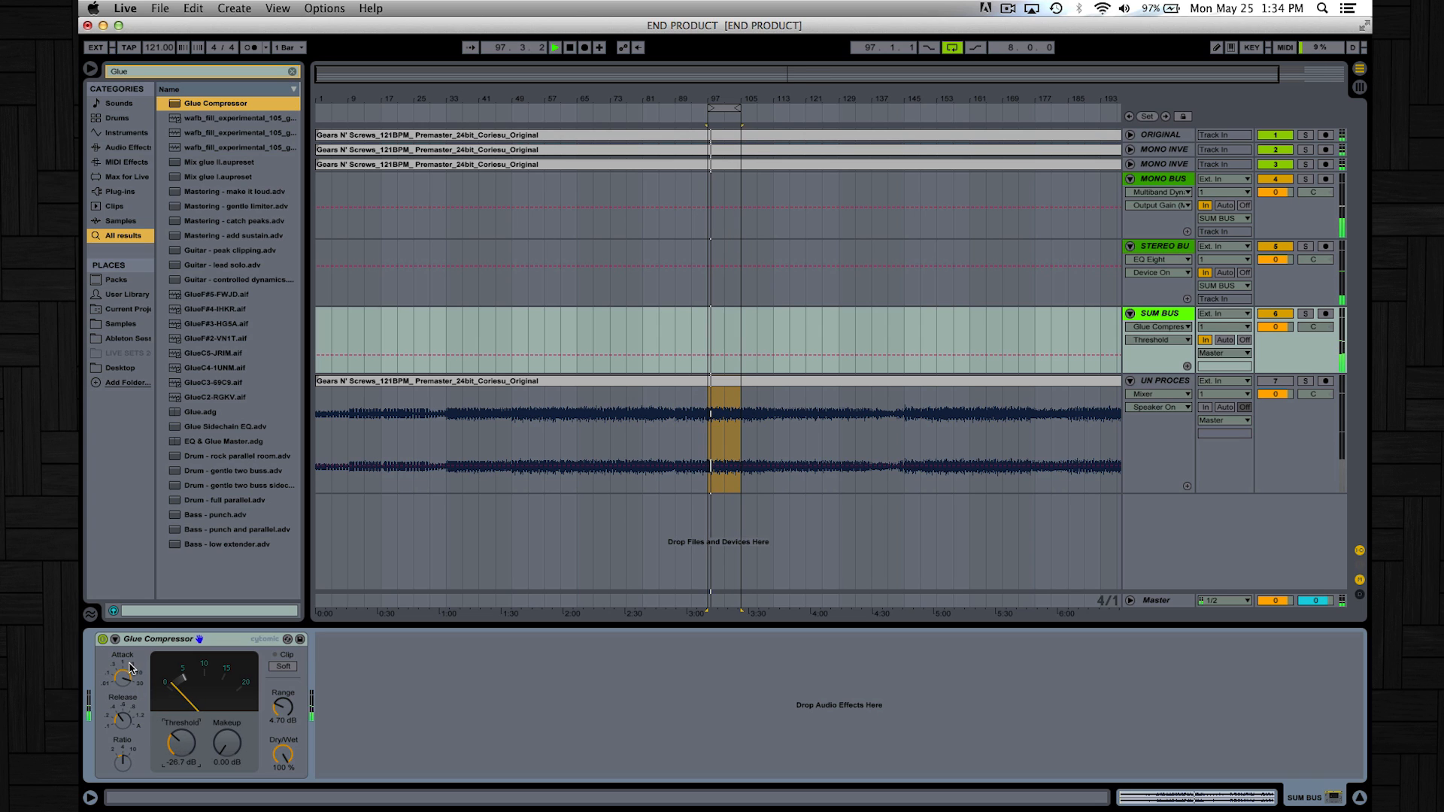
pyautogui.click(102, 639)
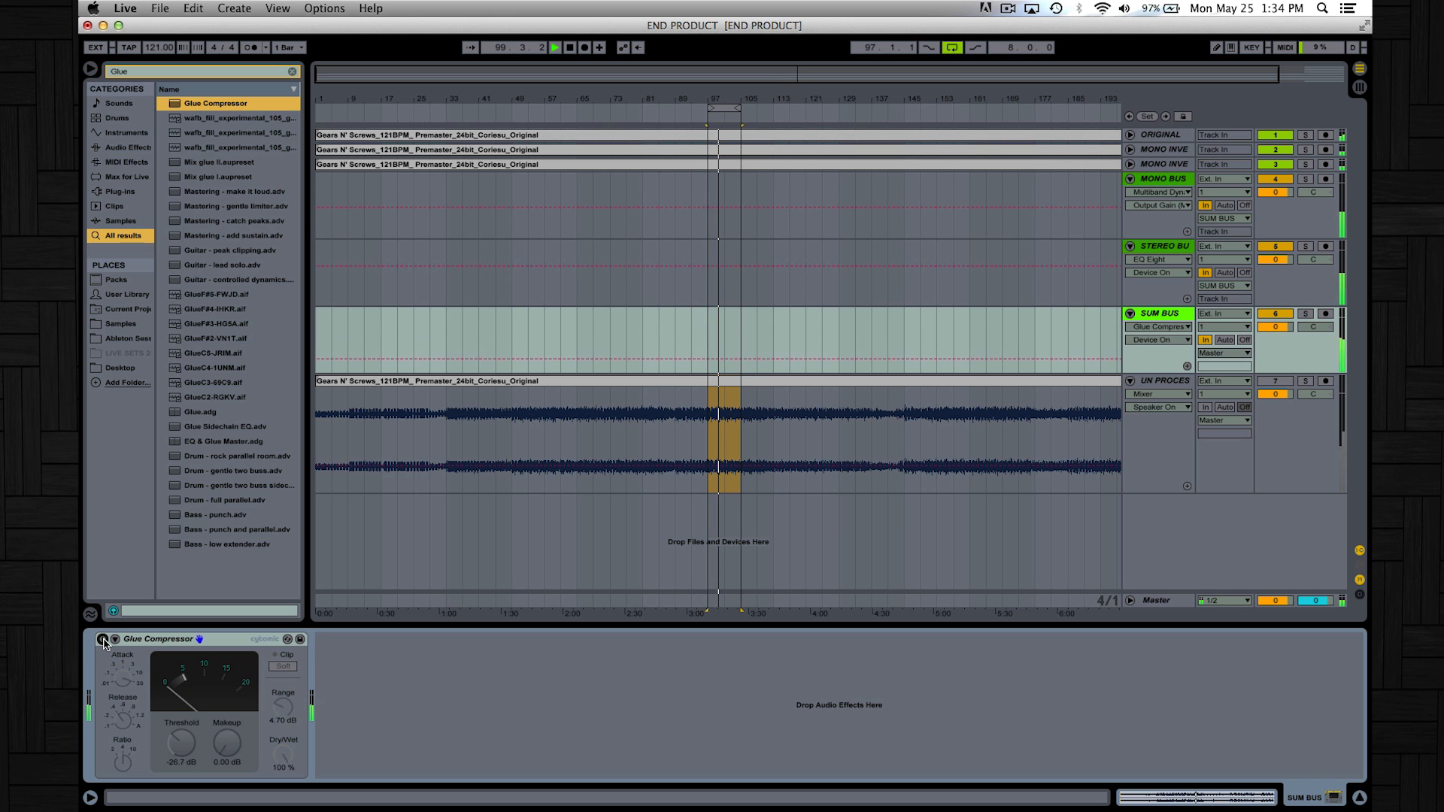
pyautogui.click(102, 639)
# - Set the Glue Compressor's makeup gain to 2.70 dB, matching its level against the bypassed signal
pyautogui.moveTo(226, 743); pyautogui.dragTo(227, 724)
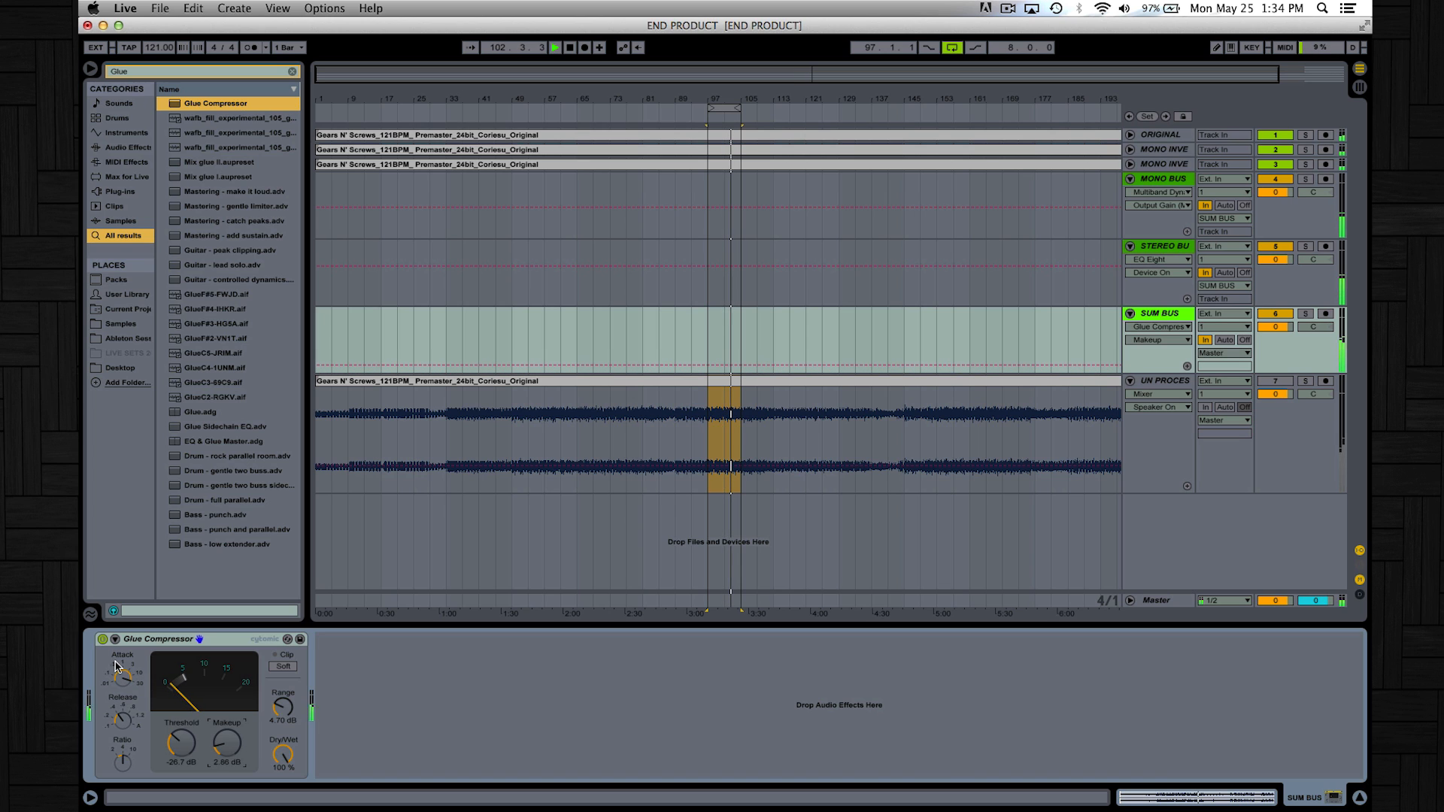
pyautogui.click(103, 640)
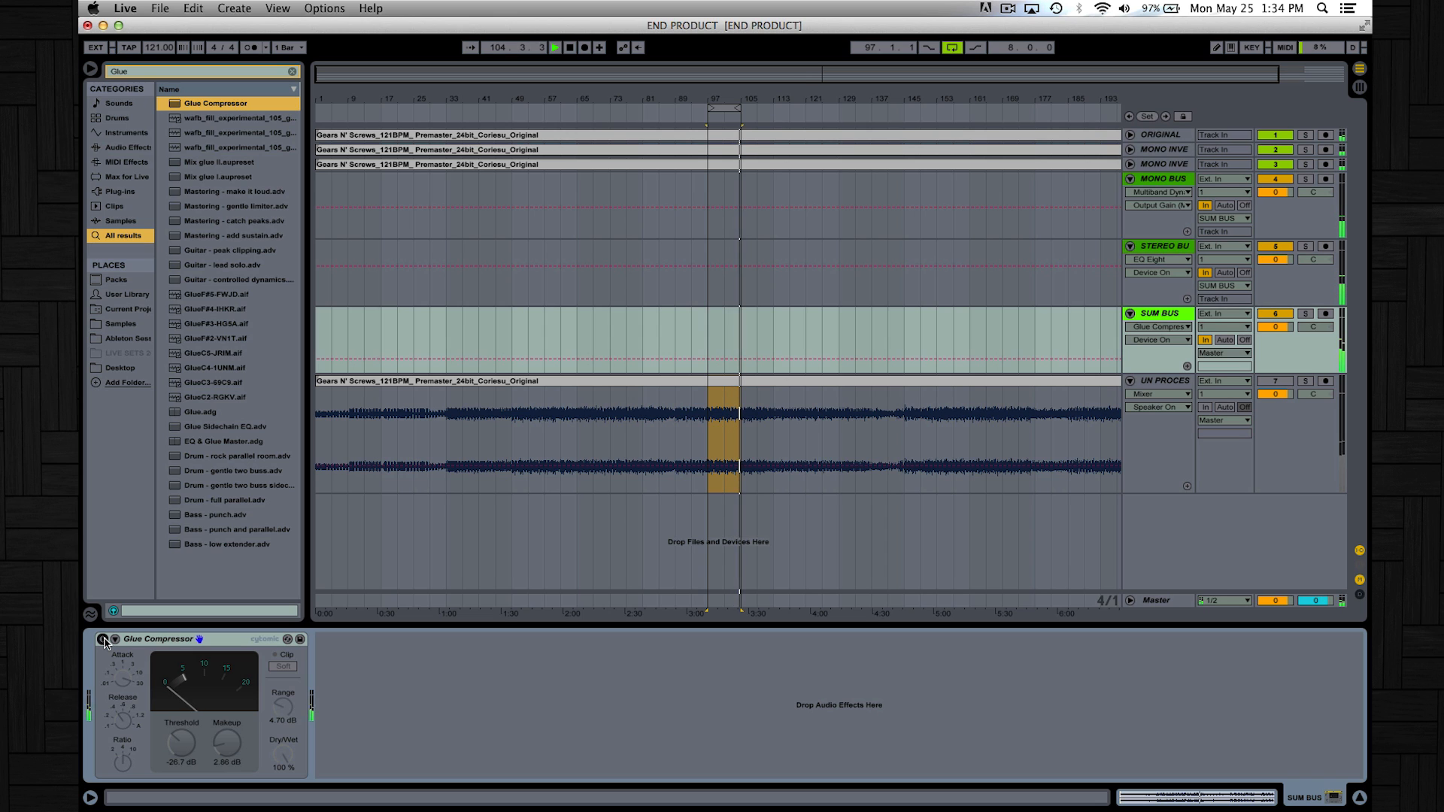
pyautogui.click(103, 640)
pyautogui.moveTo(238, 752); pyautogui.dragTo(237, 755)
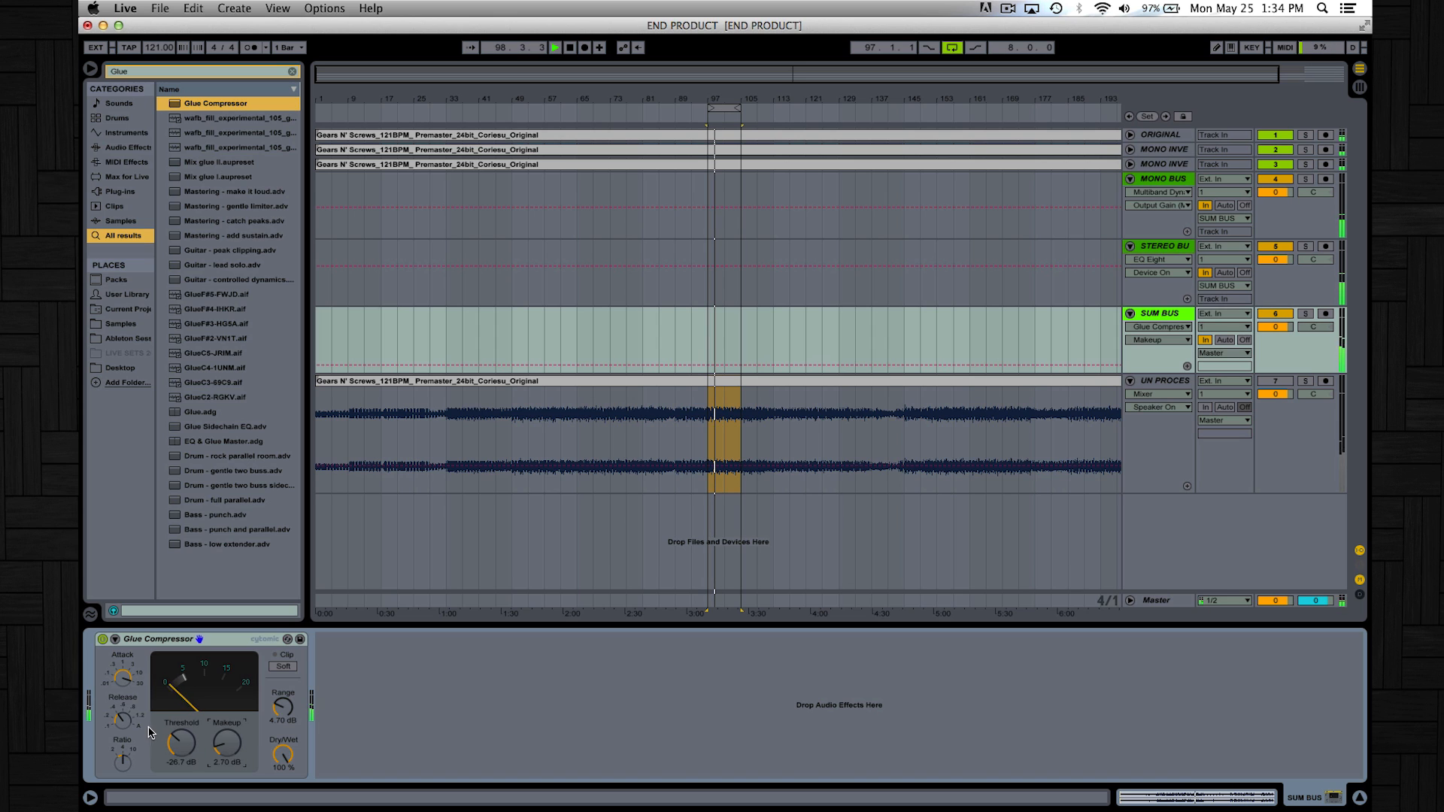
# - Fine-tune the Glue Compressor's threshold to -26.3 dB, comparing it with the bypassed signal
pyautogui.click(166, 744)
pyautogui.moveTo(167, 744); pyautogui.dragTo(167, 746)
pyautogui.click(103, 642)
pyautogui.click(103, 641)
pyautogui.moveTo(181, 743); pyautogui.dragTo(181, 737)
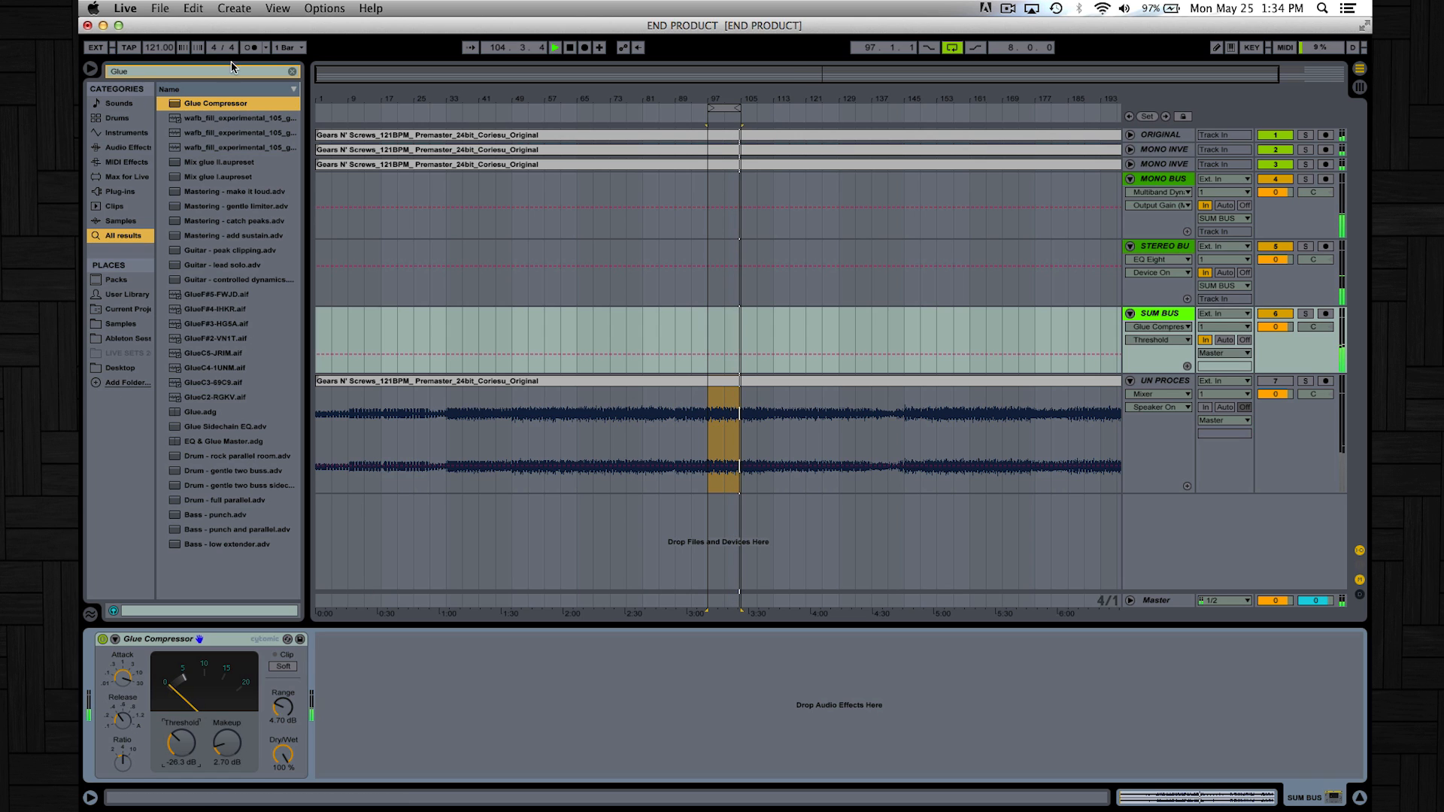
# - Add a second Glue Compressor after the first on the SUM BUS, adjust its attack and ratio, and set its threshold to about -2.86 dB
pyautogui.moveTo(207, 103); pyautogui.dragTo(405, 662)
pyautogui.click(343, 680)
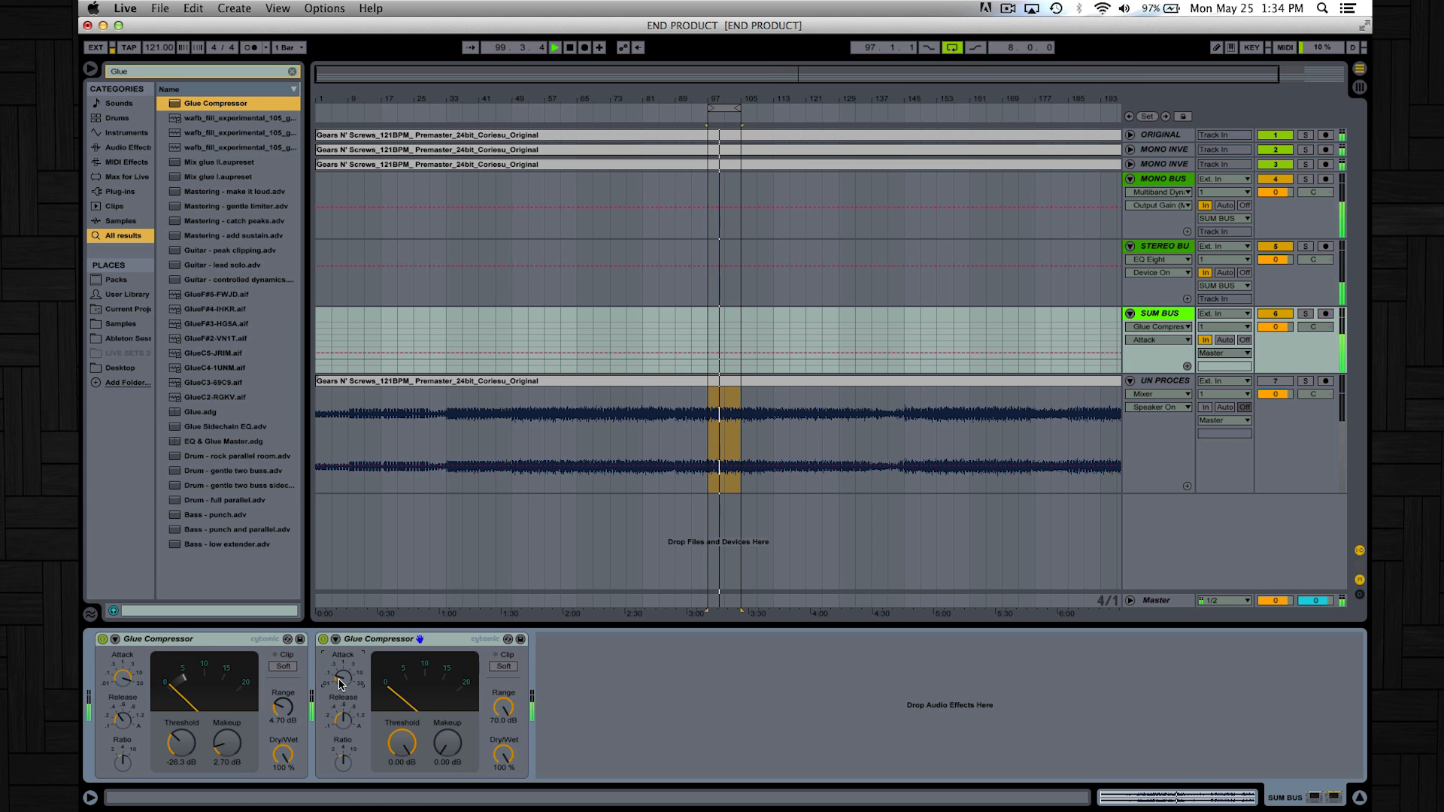
pyautogui.click(343, 761)
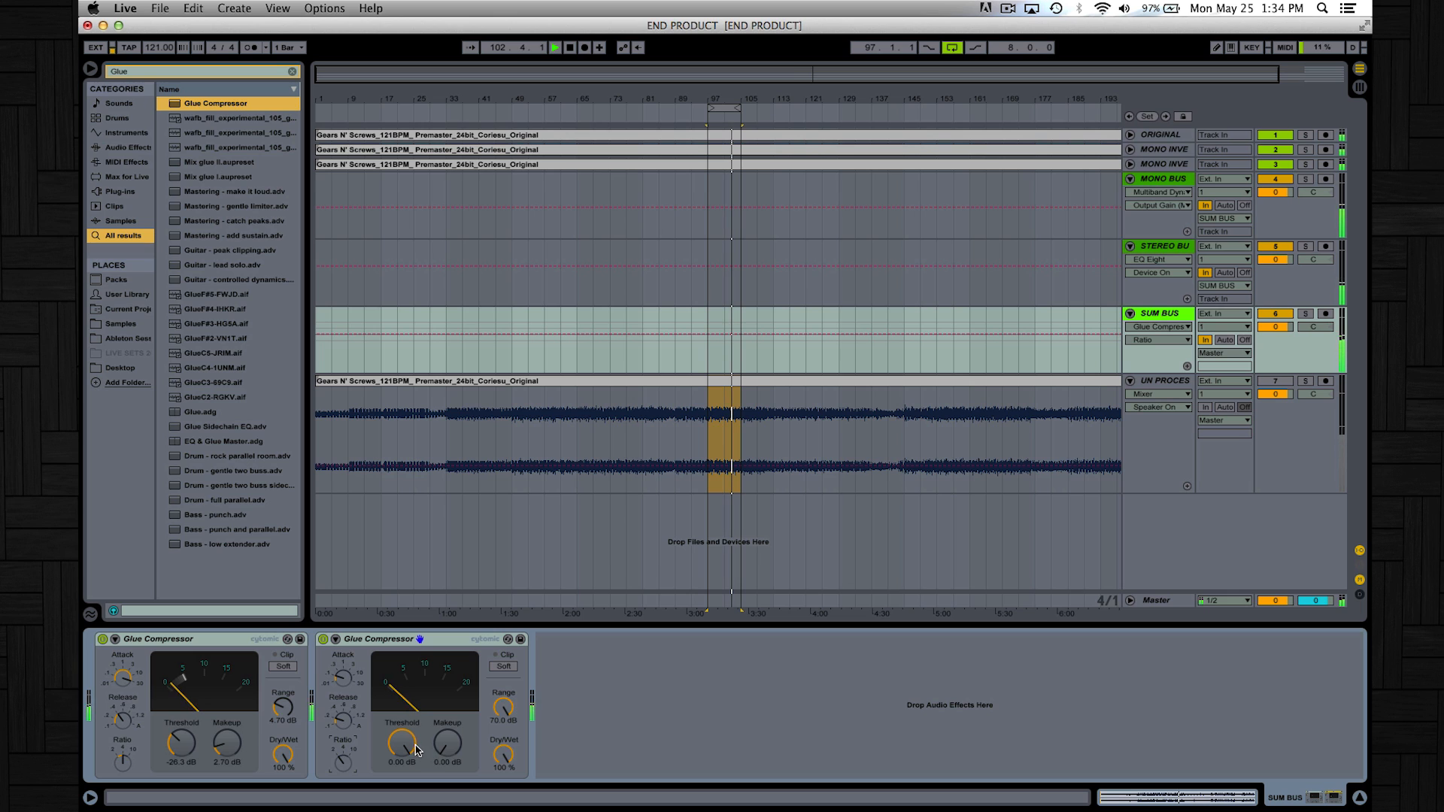
pyautogui.moveTo(417, 748); pyautogui.dragTo(417, 759)
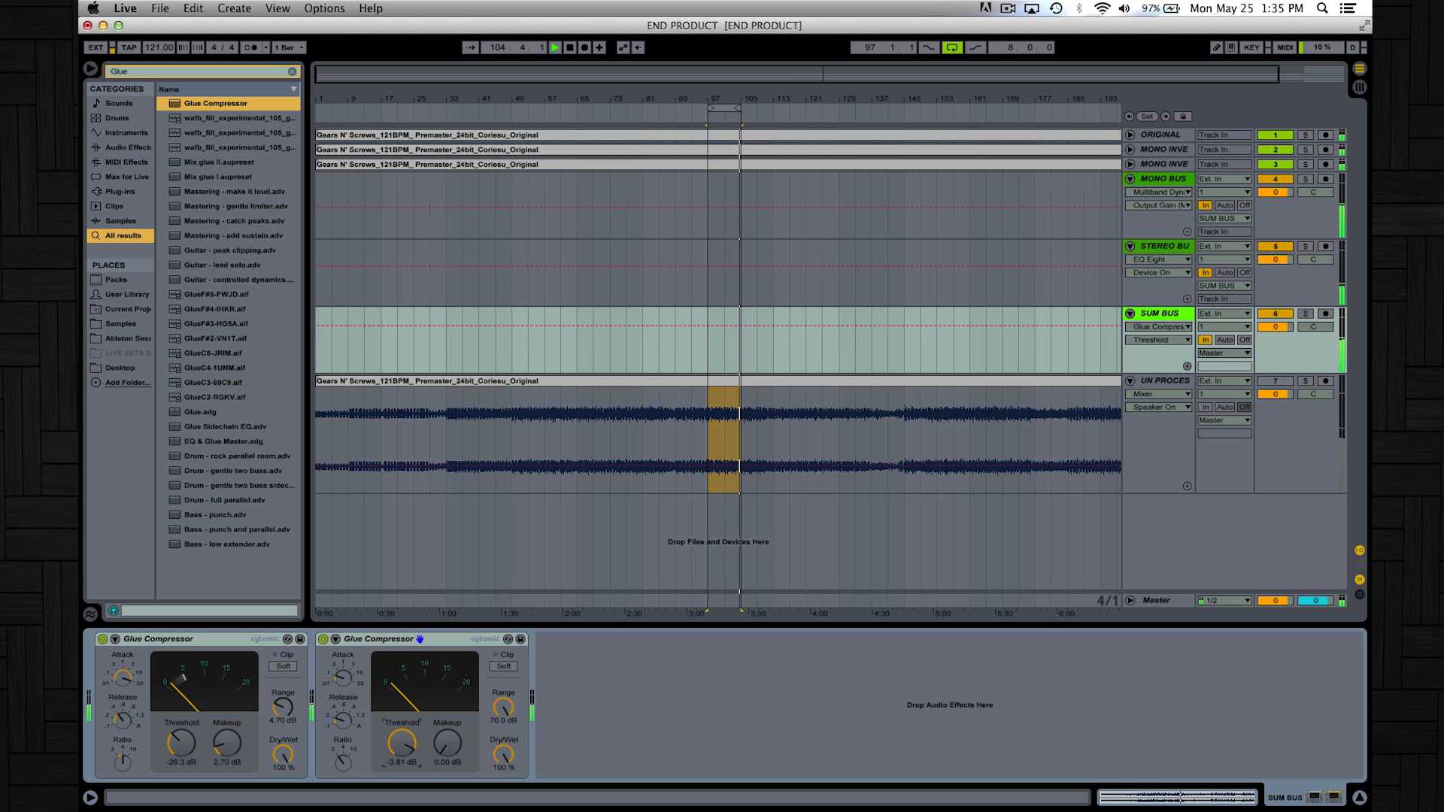
pyautogui.moveTo(418, 759); pyautogui.dragTo(407, 751)
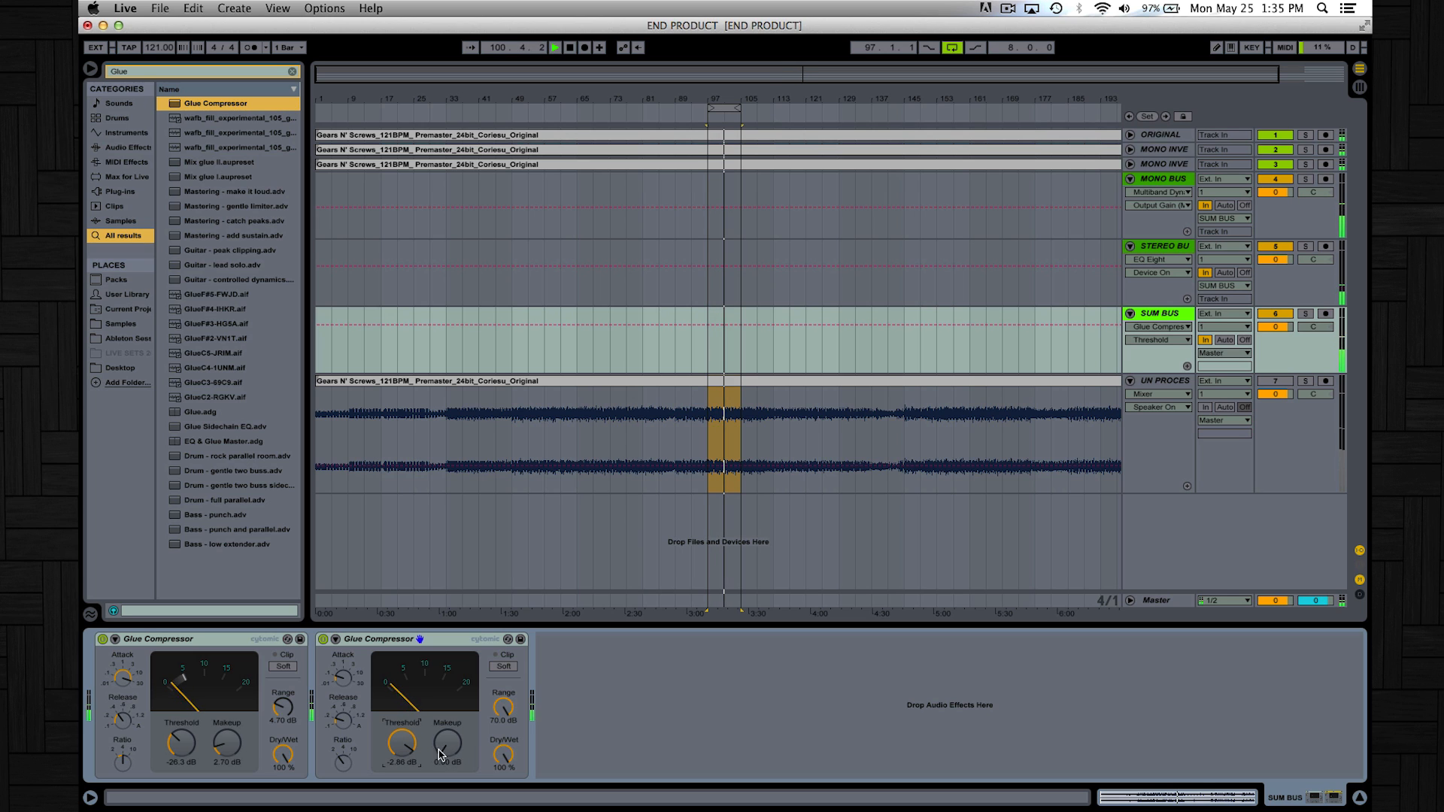
# - Compare the unprocessed track with the SUM BUS by soloing them alternately, ending with the SUM BUS soloed
pyautogui.click(1277, 382)
pyautogui.click(1305, 381)
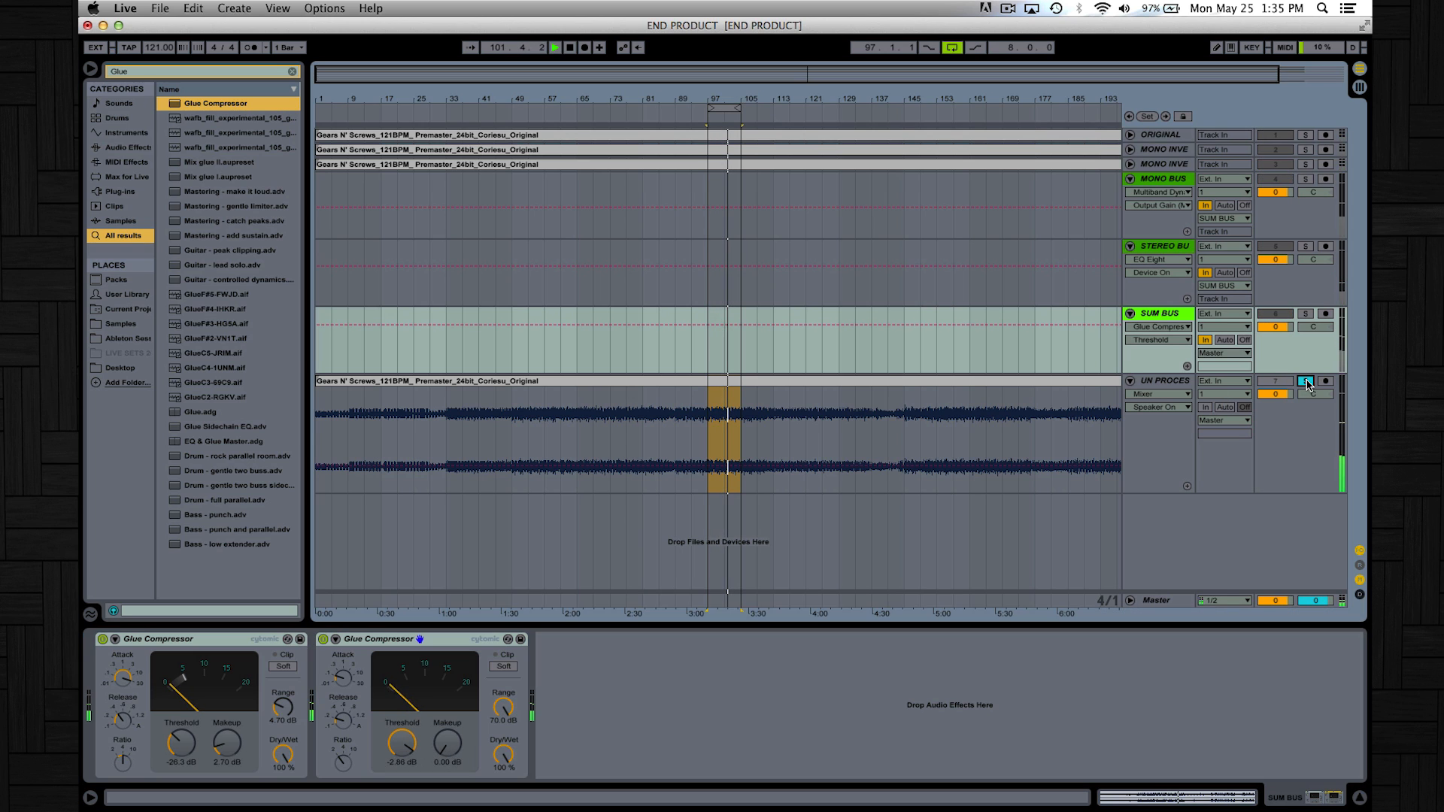
pyautogui.click(1306, 315)
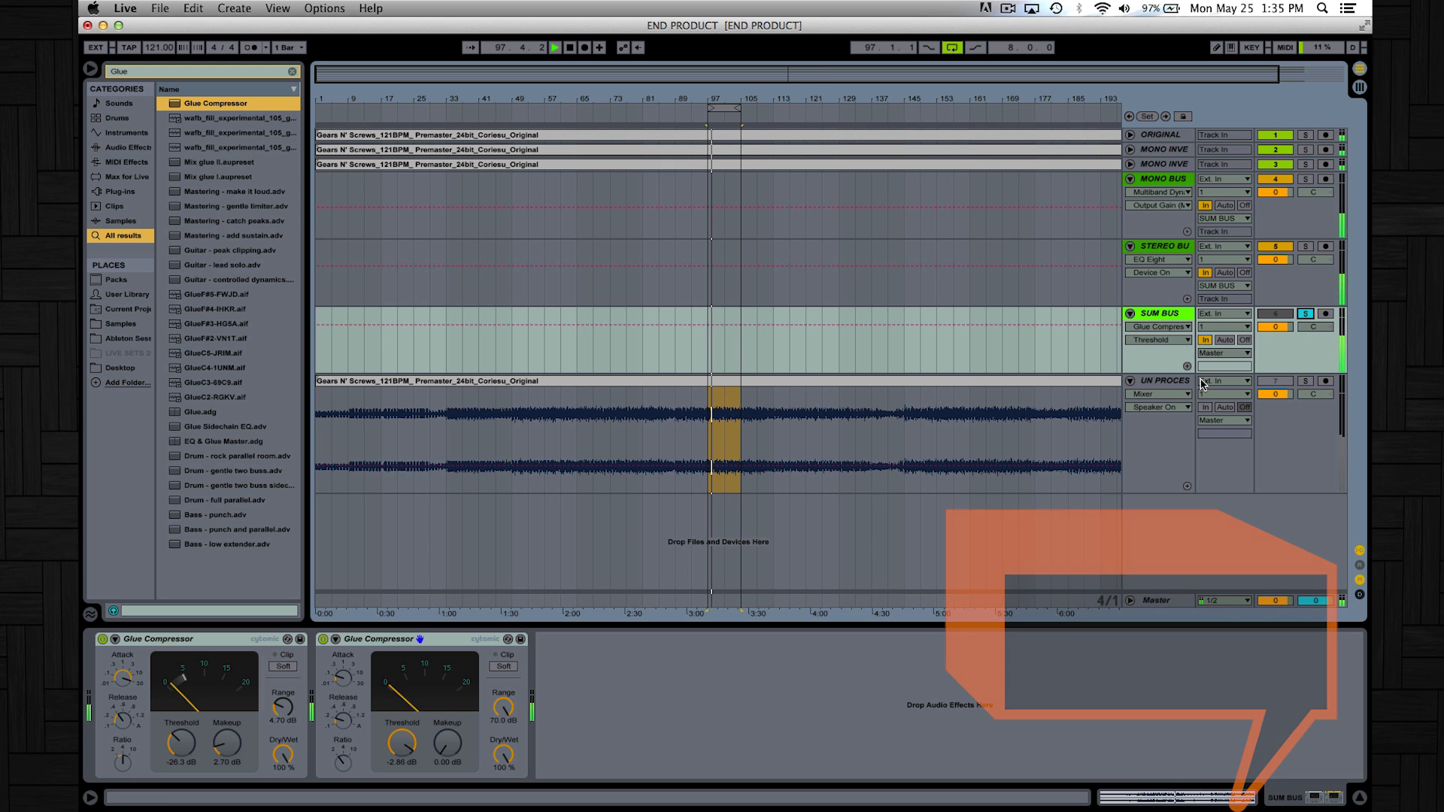
pyautogui.click(1303, 383)
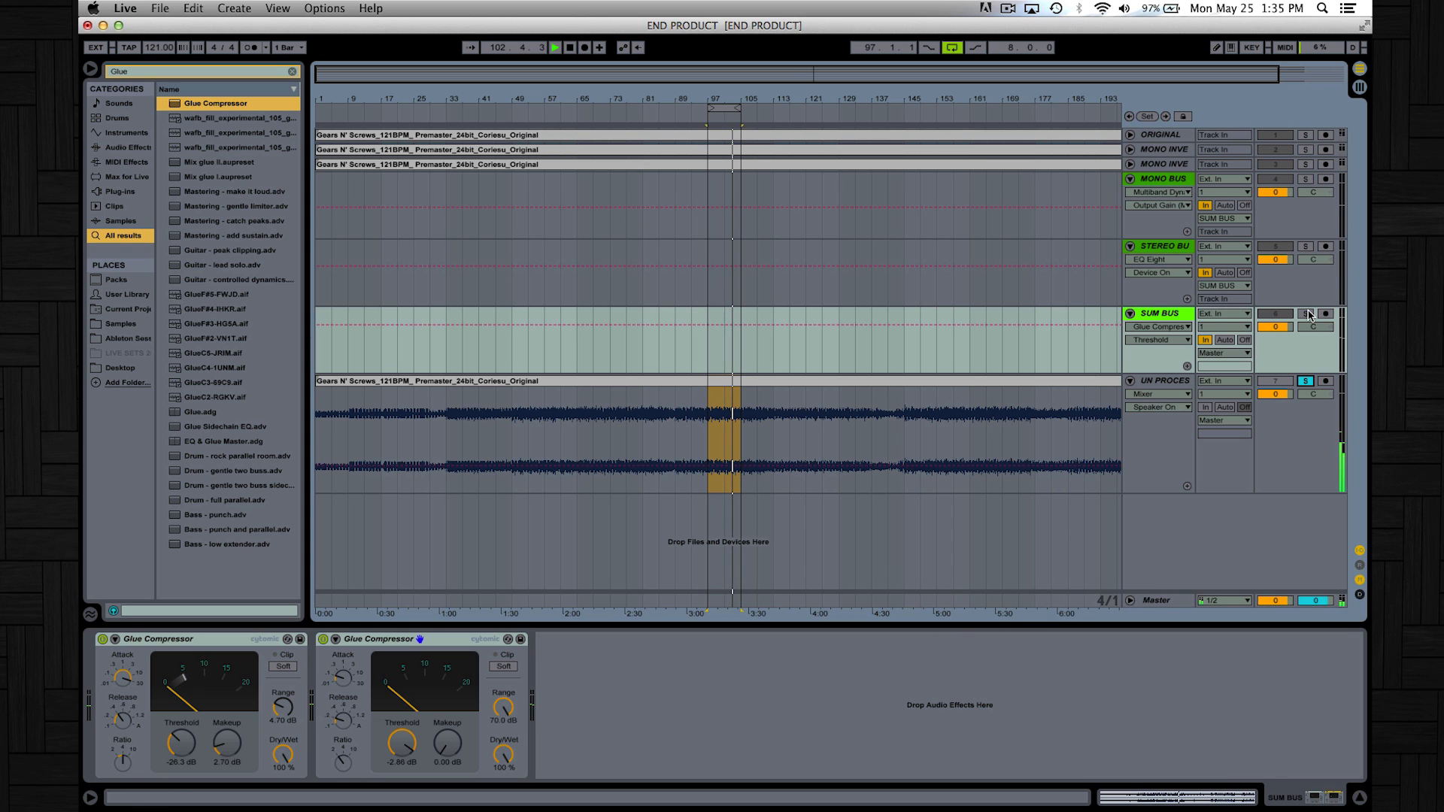
pyautogui.click(1309, 316)
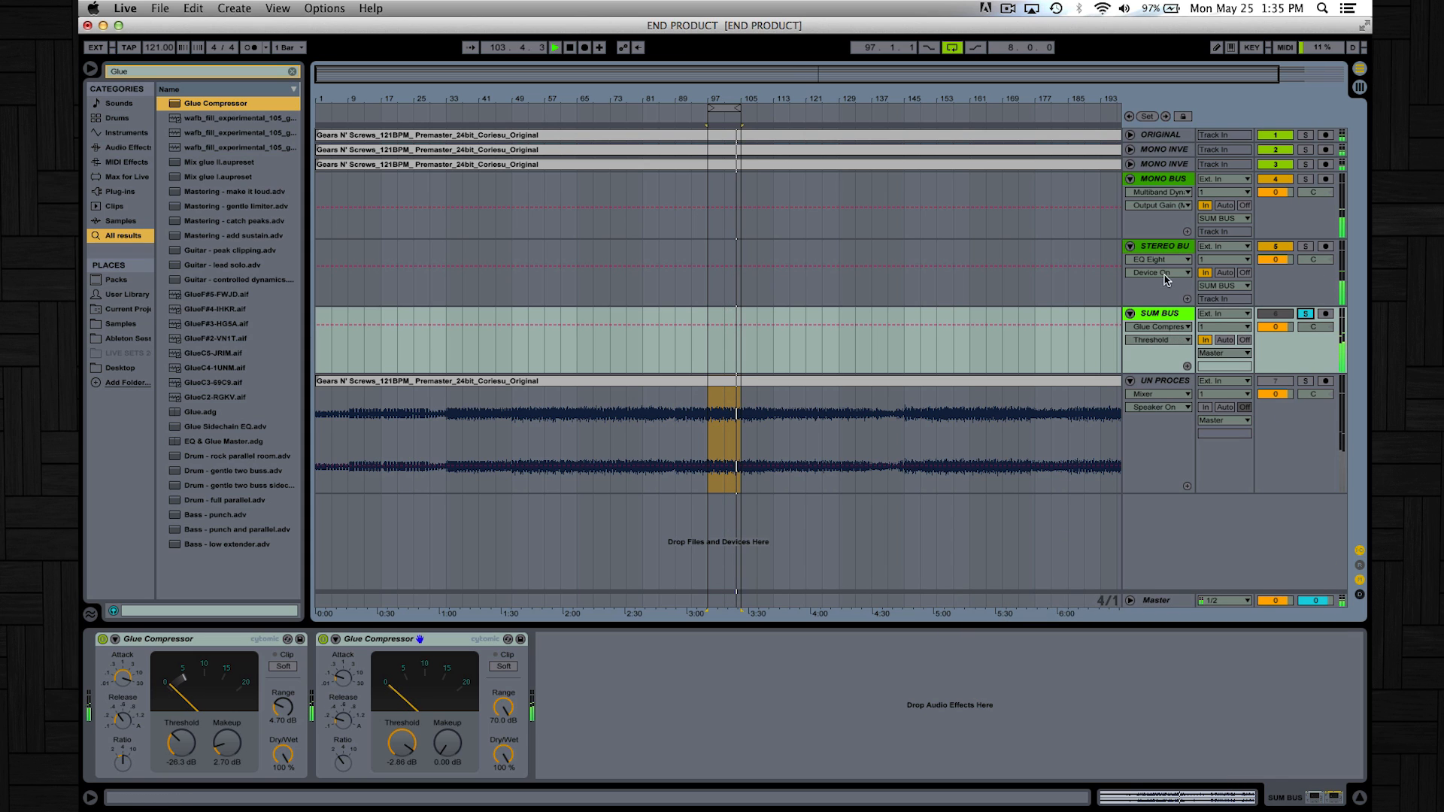
# - Search the browser for "eq" and add an EQ Eight at the end of the MONO BUS device chain
pyautogui.click(1168, 251)
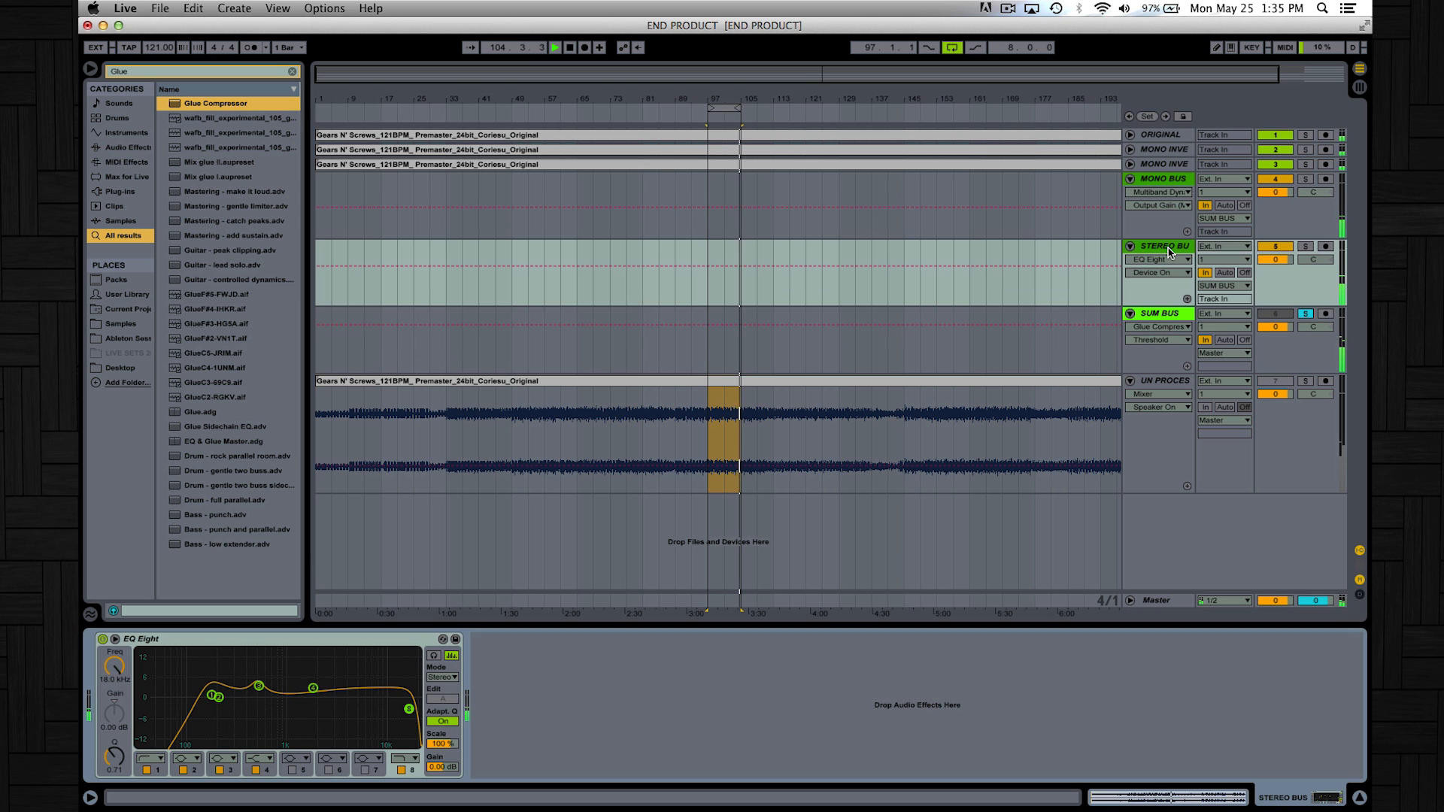
pyautogui.click(1164, 180)
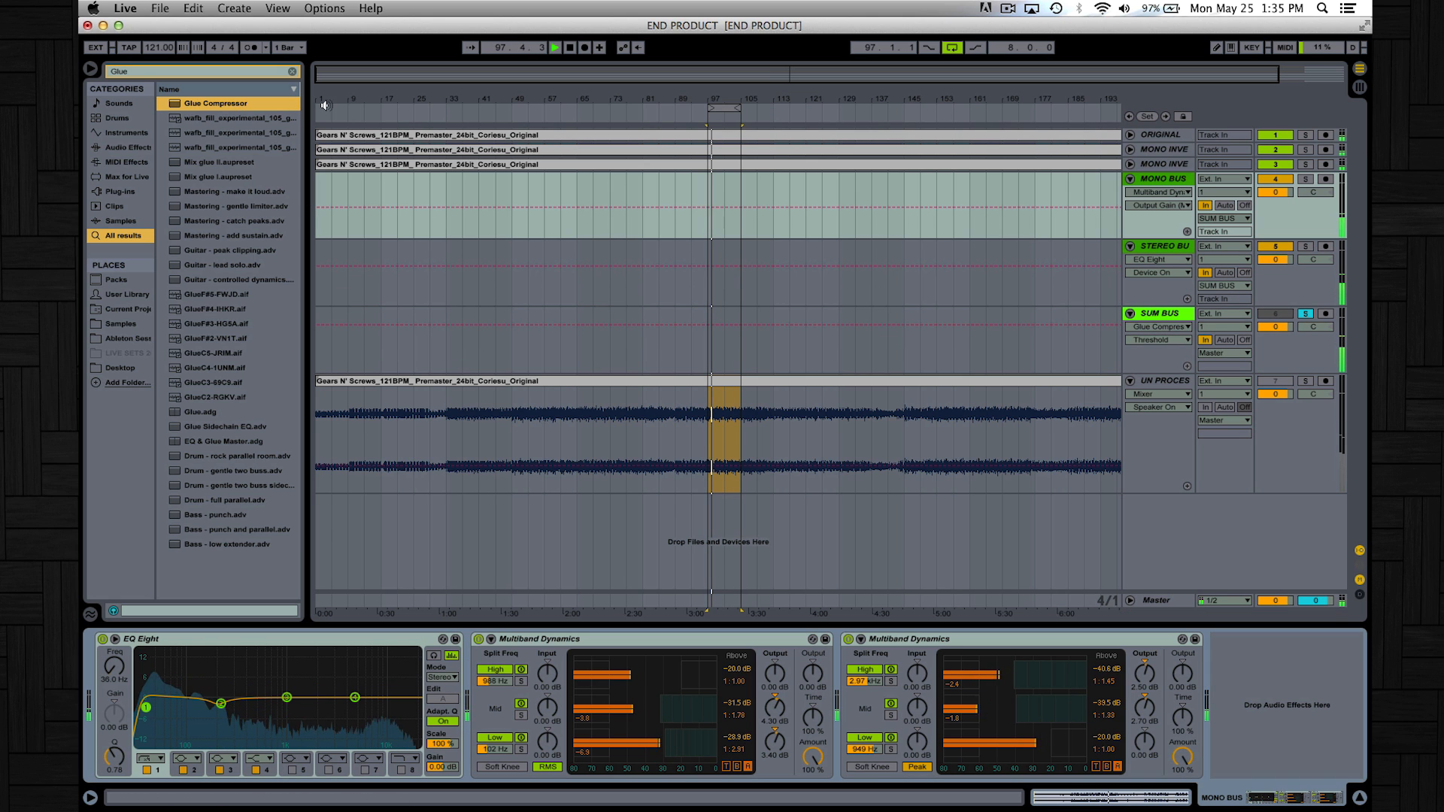
pyautogui.click(292, 71)
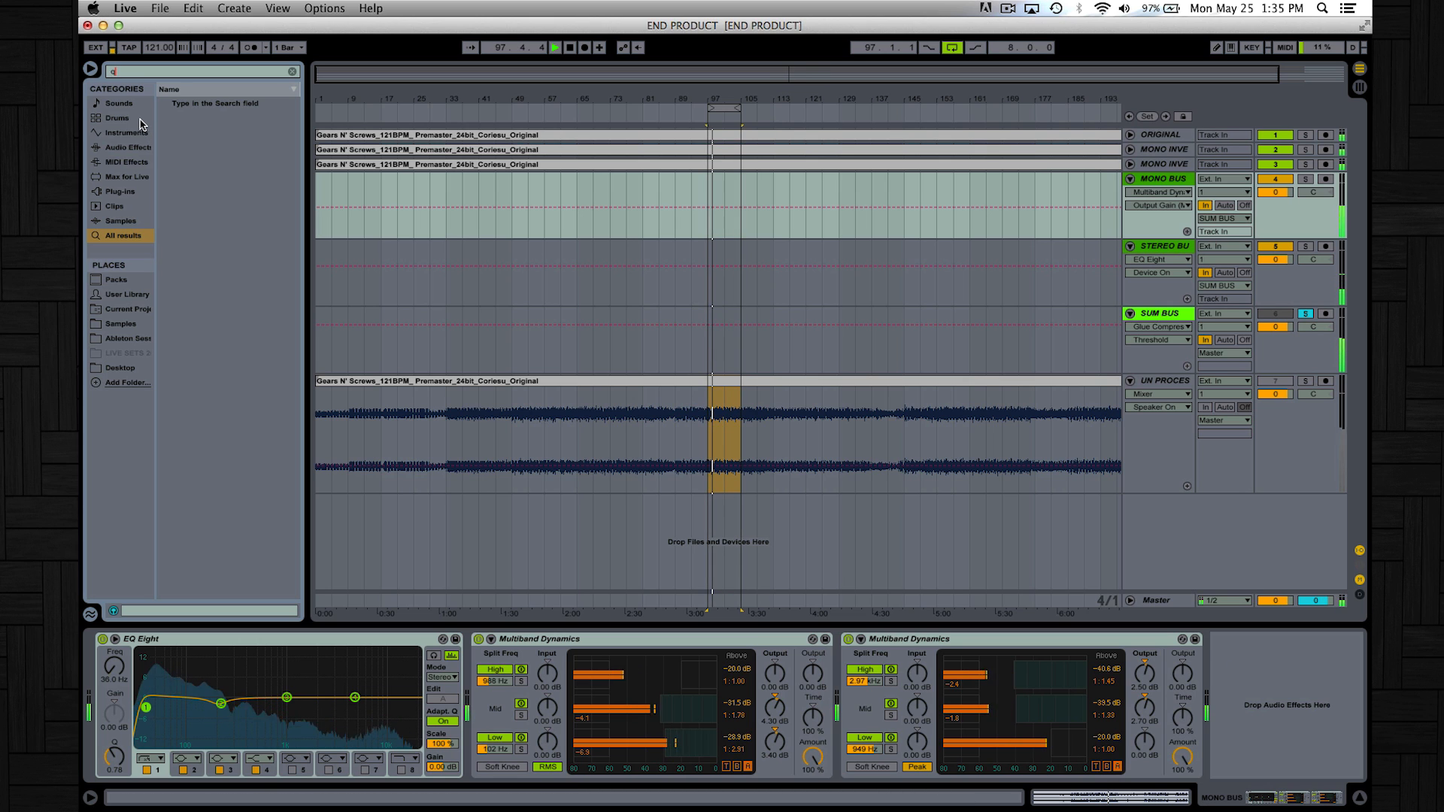
pyautogui.write('eq')
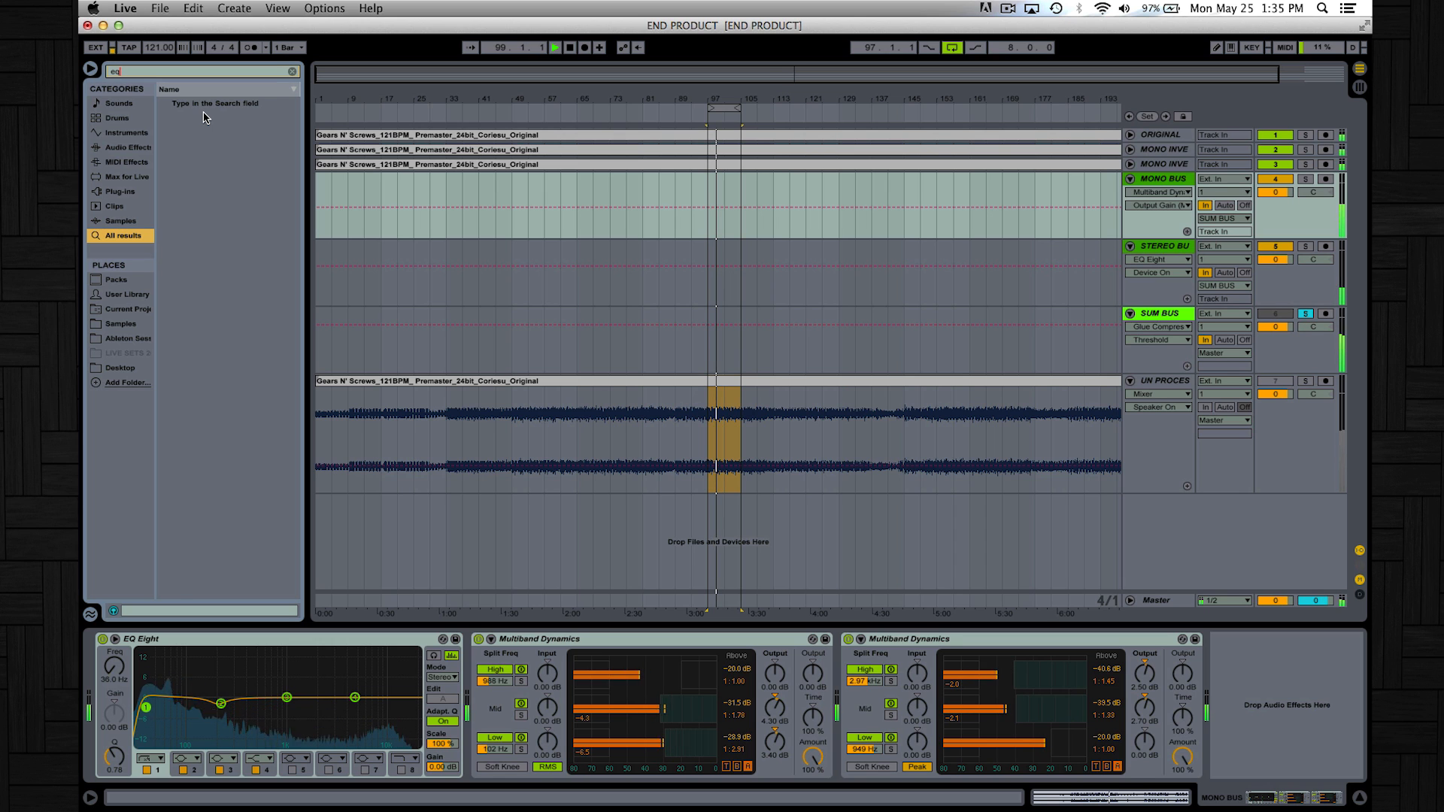
pyautogui.moveTo(199, 118)
pyautogui.mouseDown()
pyautogui.moveTo(931, 612)
pyautogui.moveTo(1282, 710)
pyautogui.mouseUp()
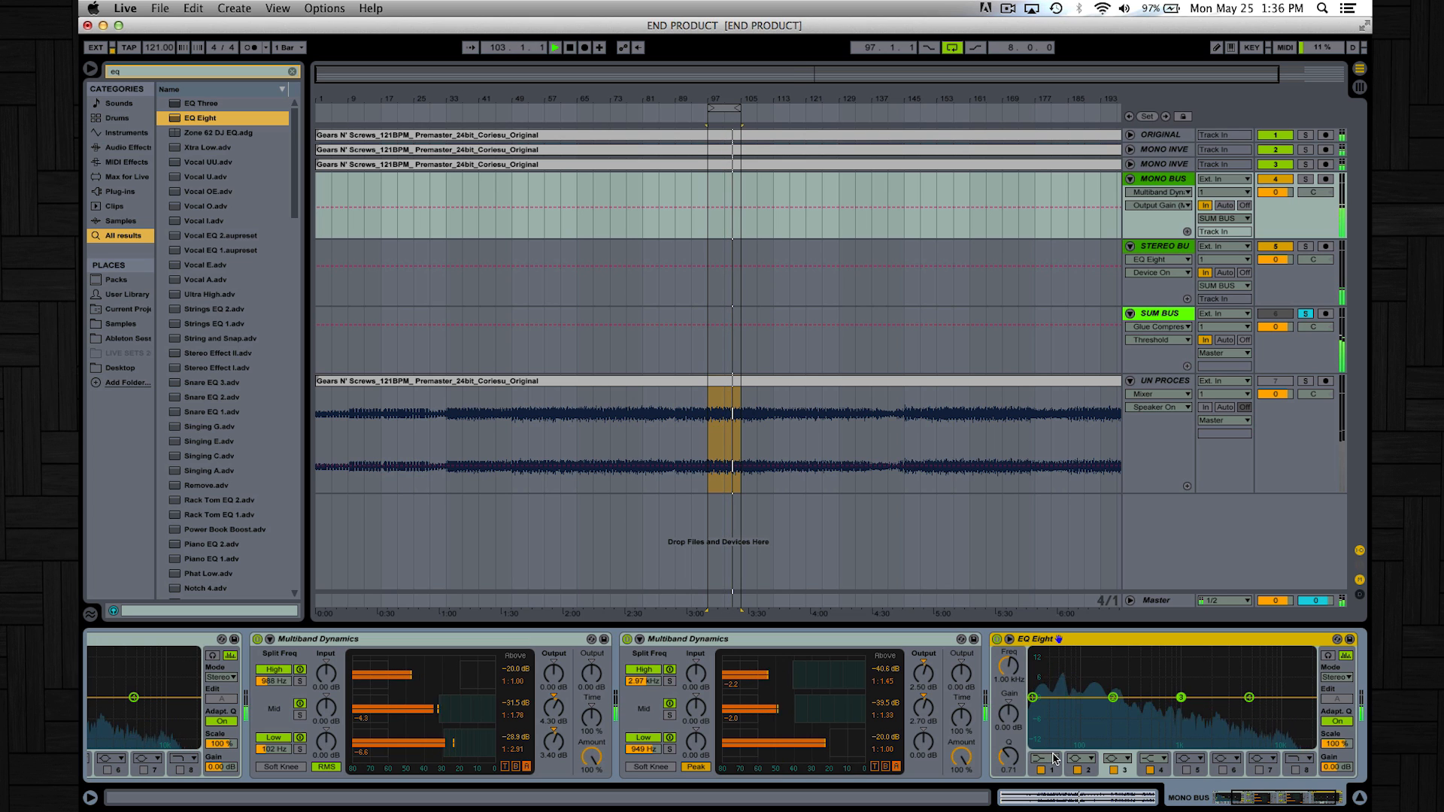
# - In the new EQ Eight, make band 1 a low cut and set band 2 to about 284 Hz, -0.37 dB and Q 2.39
pyautogui.click(1050, 760)
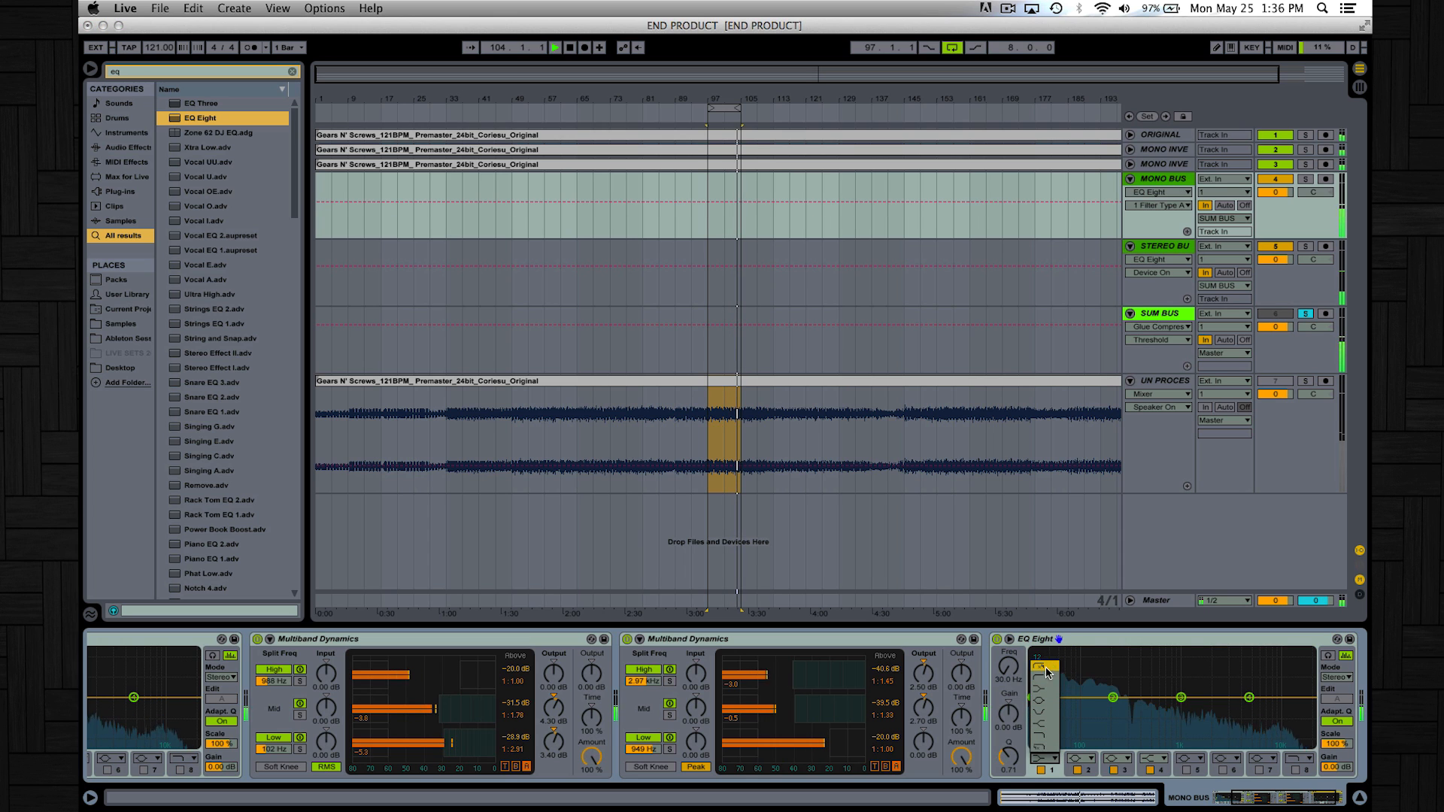
pyautogui.click(1044, 679)
pyautogui.moveTo(1038, 708); pyautogui.dragTo(1119, 697)
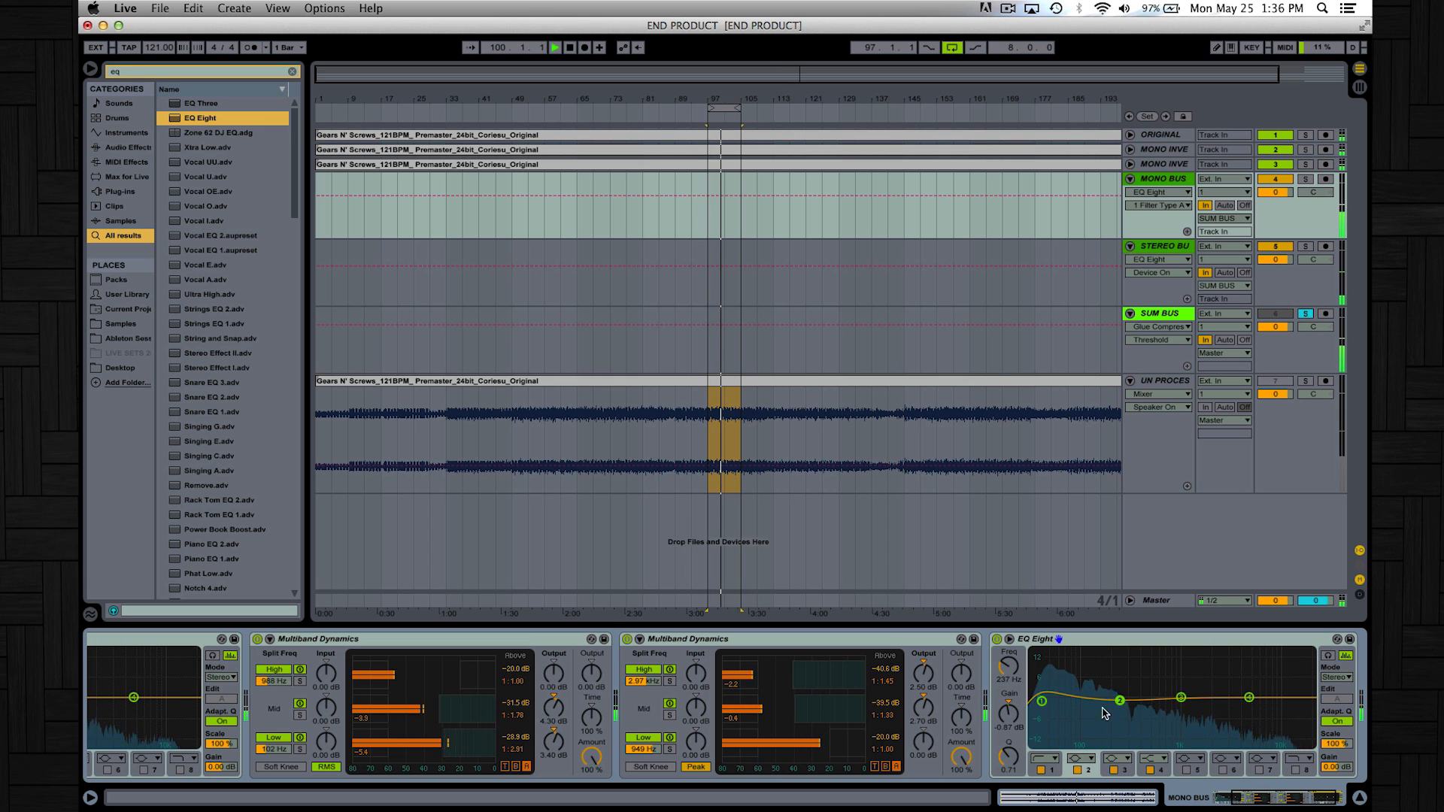
pyautogui.moveTo(1015, 752); pyautogui.dragTo(1015, 722)
pyautogui.moveTo(1120, 701); pyautogui.dragTo(1127, 698)
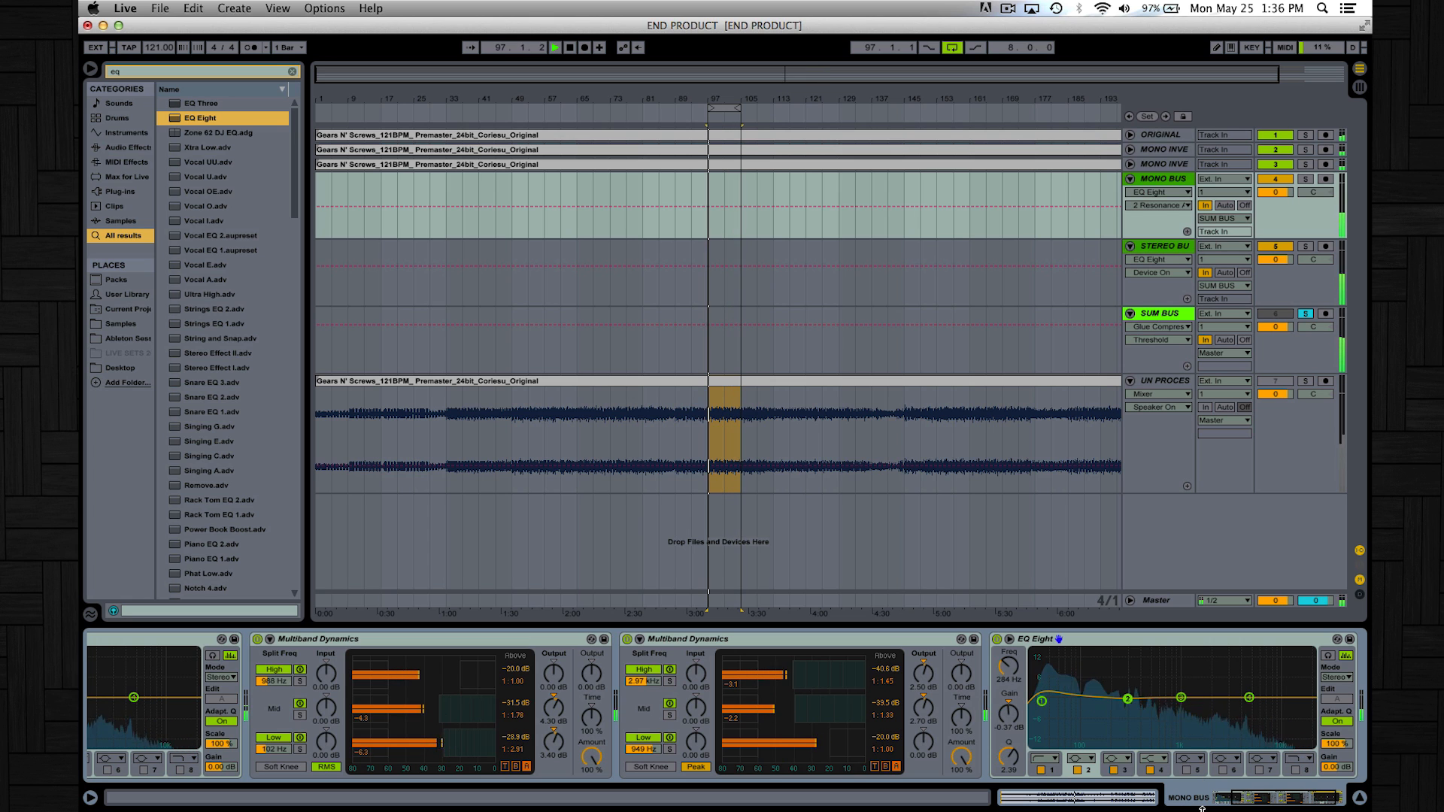
# - Enable band 8's high cut at about 17.3 kHz in the new EQ Eight and boost the upper range with band 4
pyautogui.click(1295, 770)
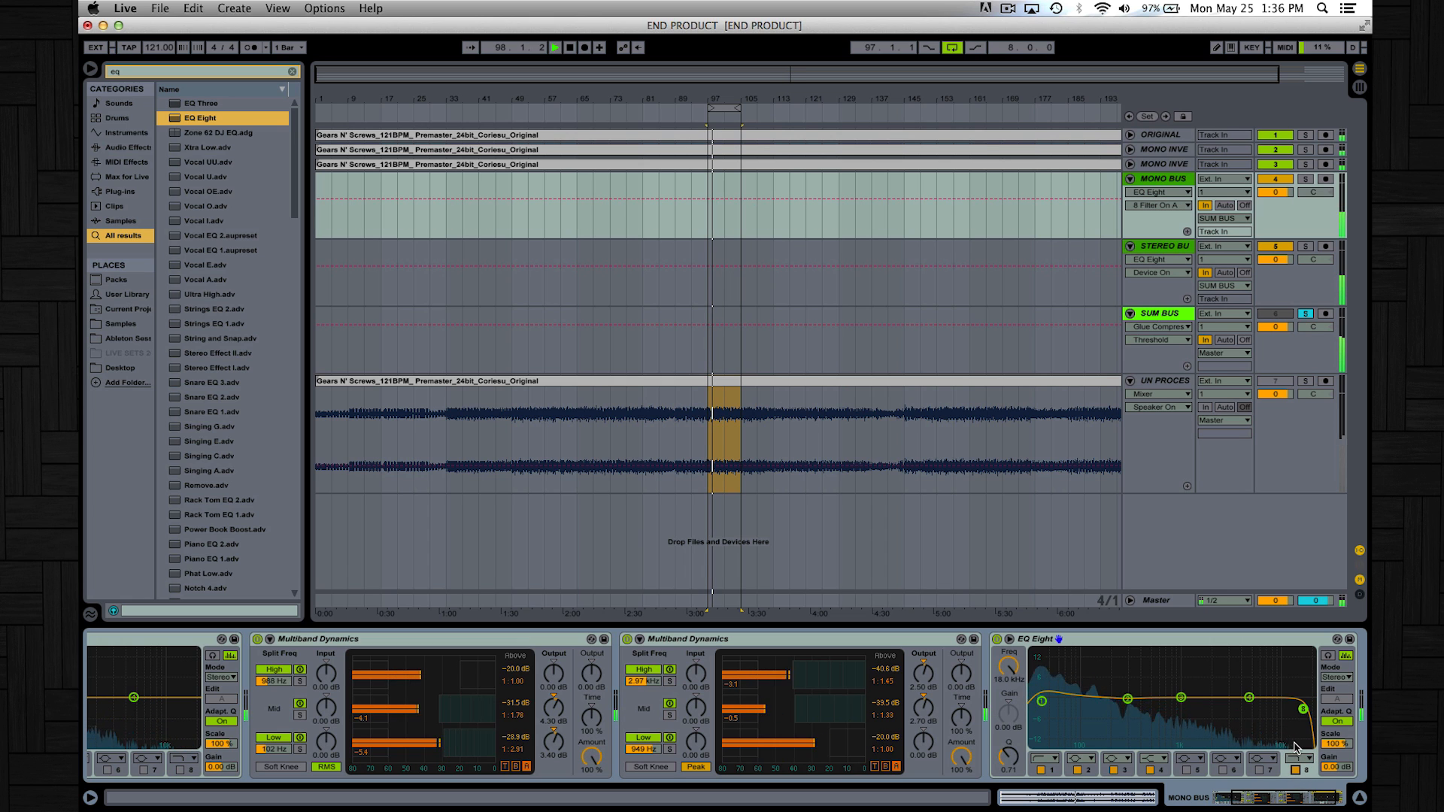
pyautogui.moveTo(1305, 709); pyautogui.dragTo(1309, 711)
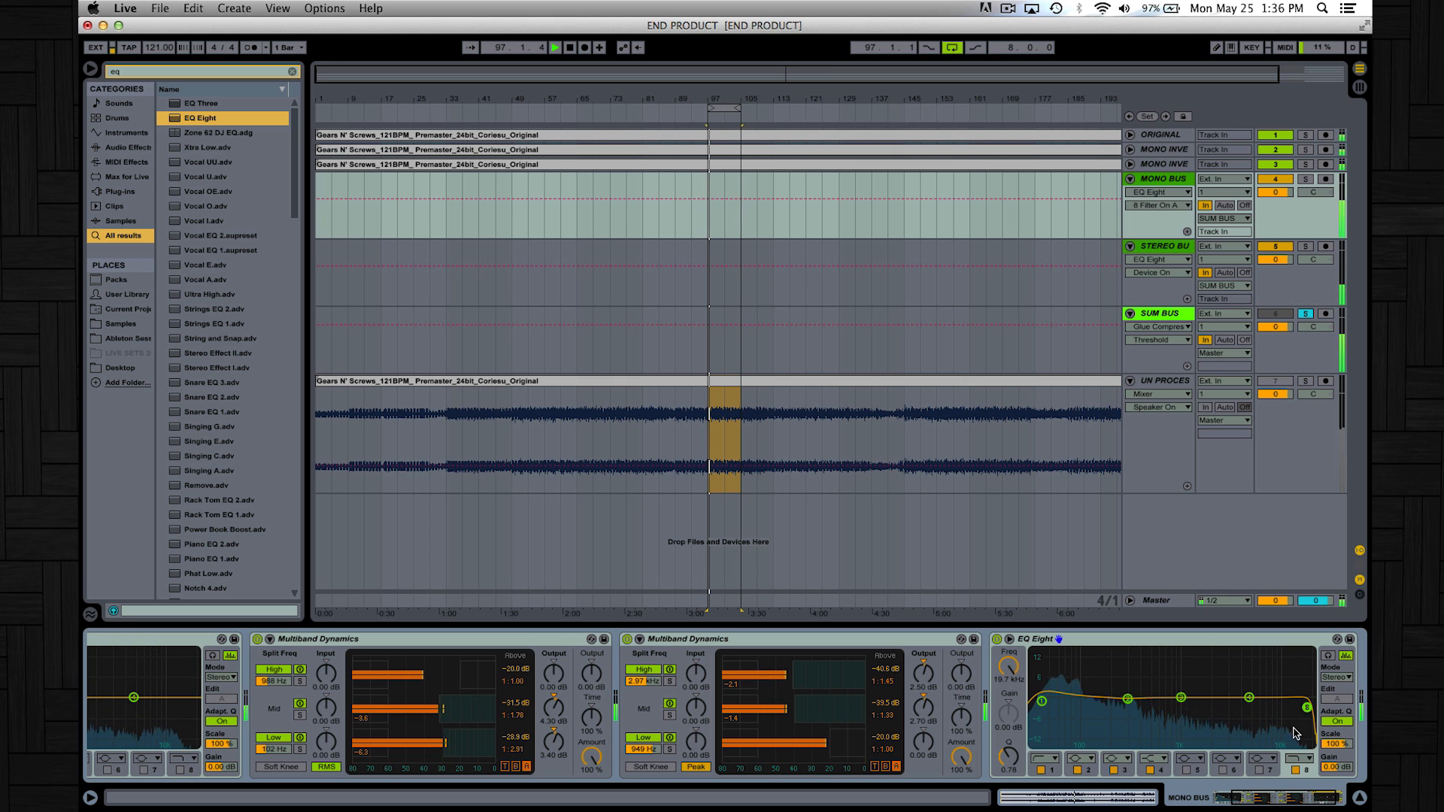
pyautogui.moveTo(1307, 708); pyautogui.dragTo(1307, 706)
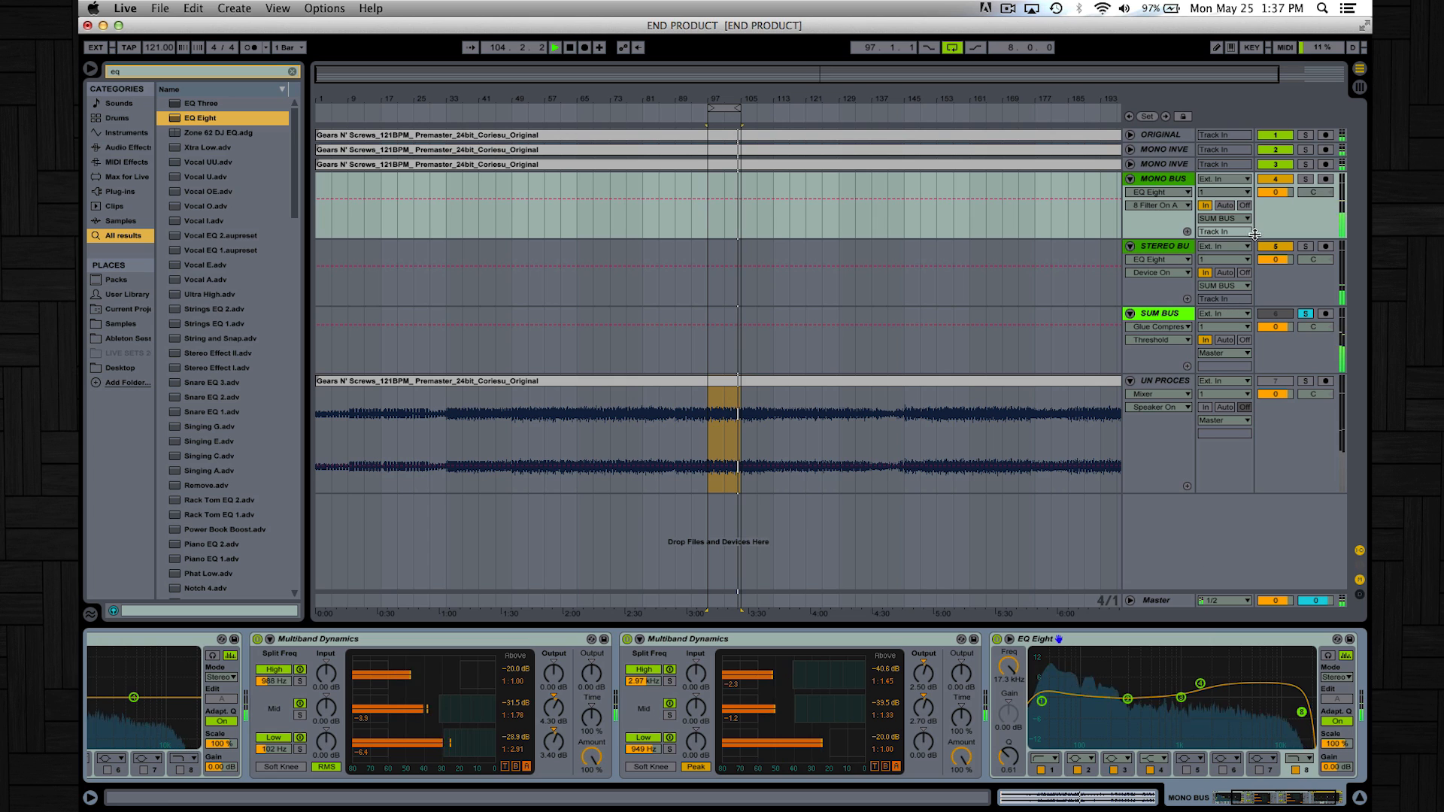
# - Solo the unprocessed track against the SUM BUS to check the new mono EQ, and display the SUM BUS devices
pyautogui.click(1308, 389)
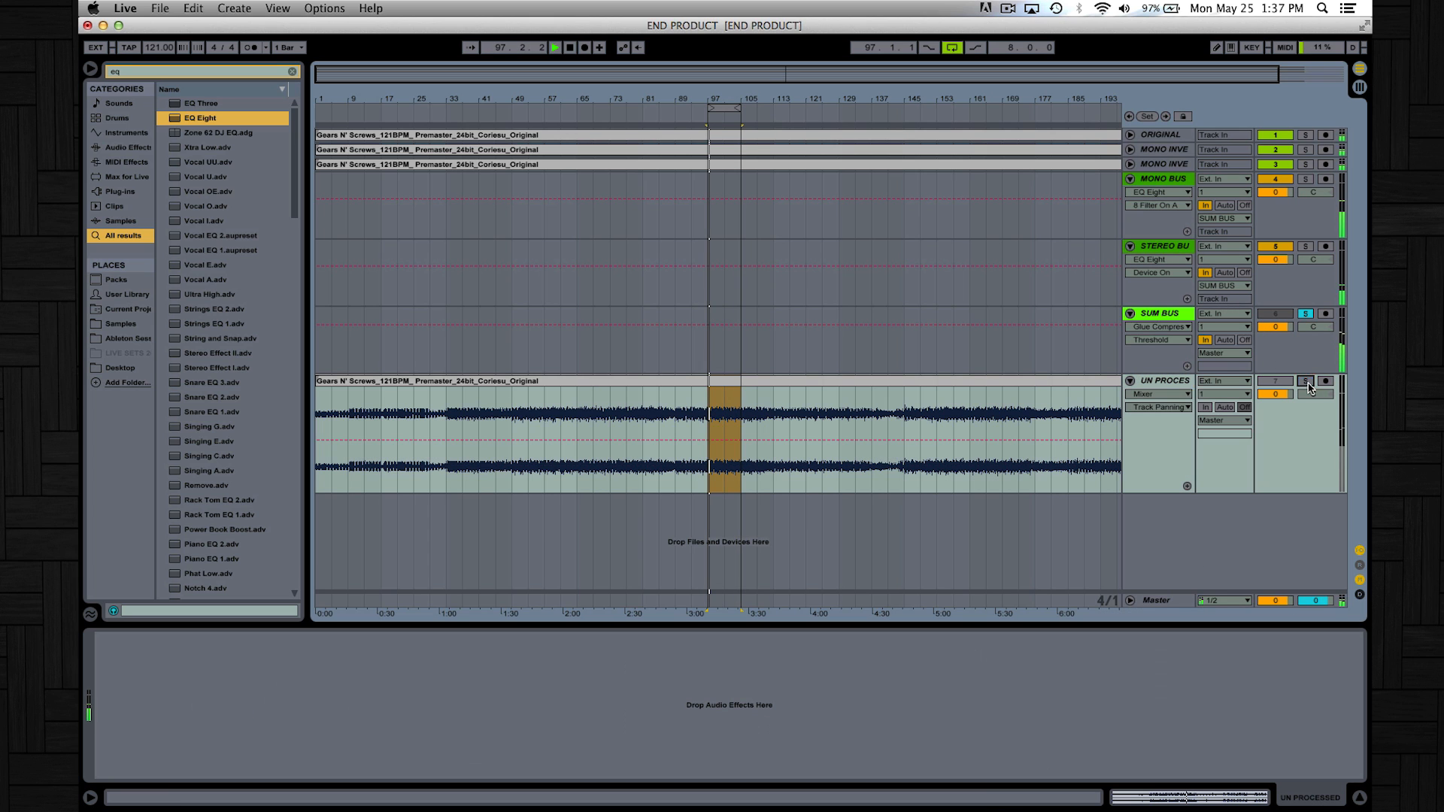
pyautogui.click(1305, 381)
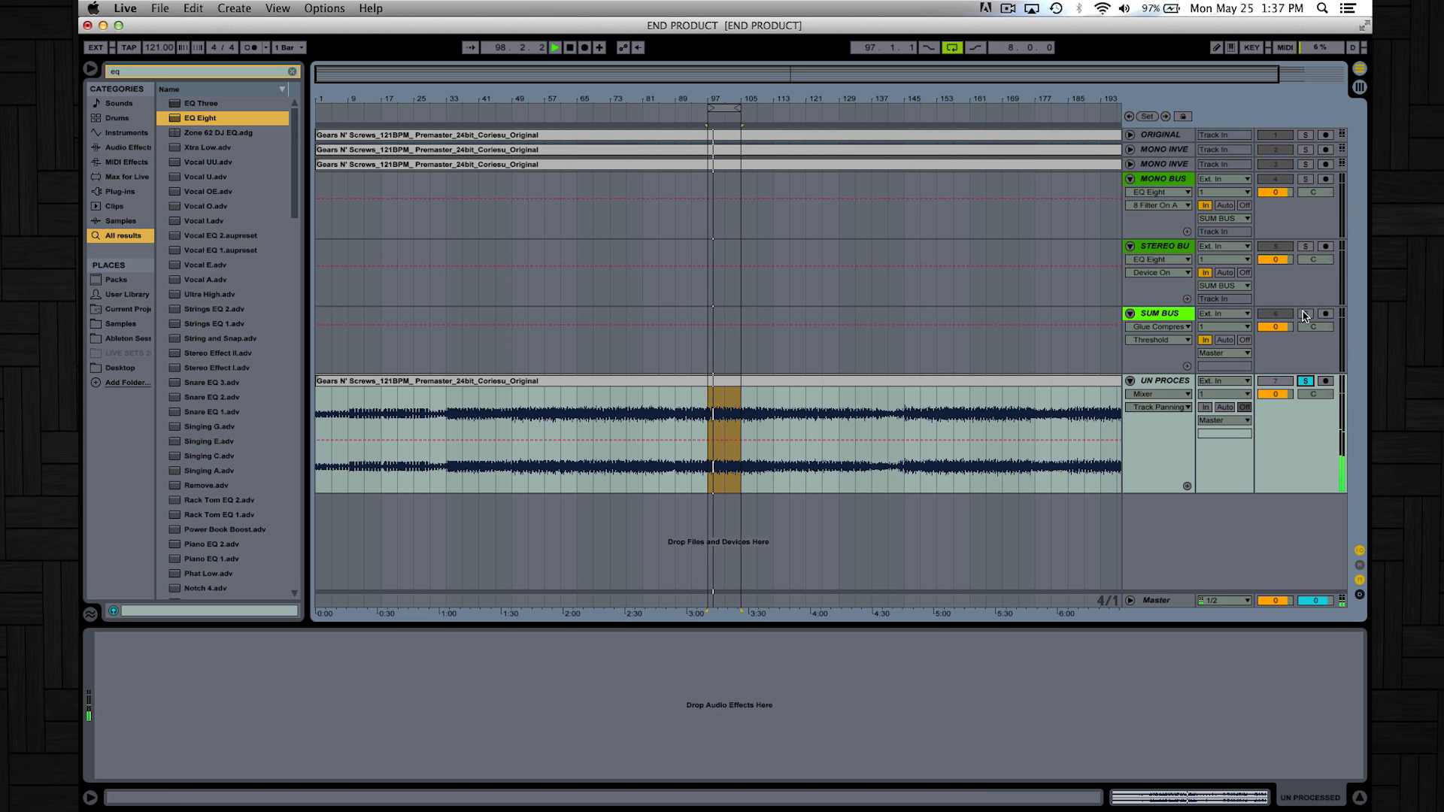
pyautogui.click(1305, 314)
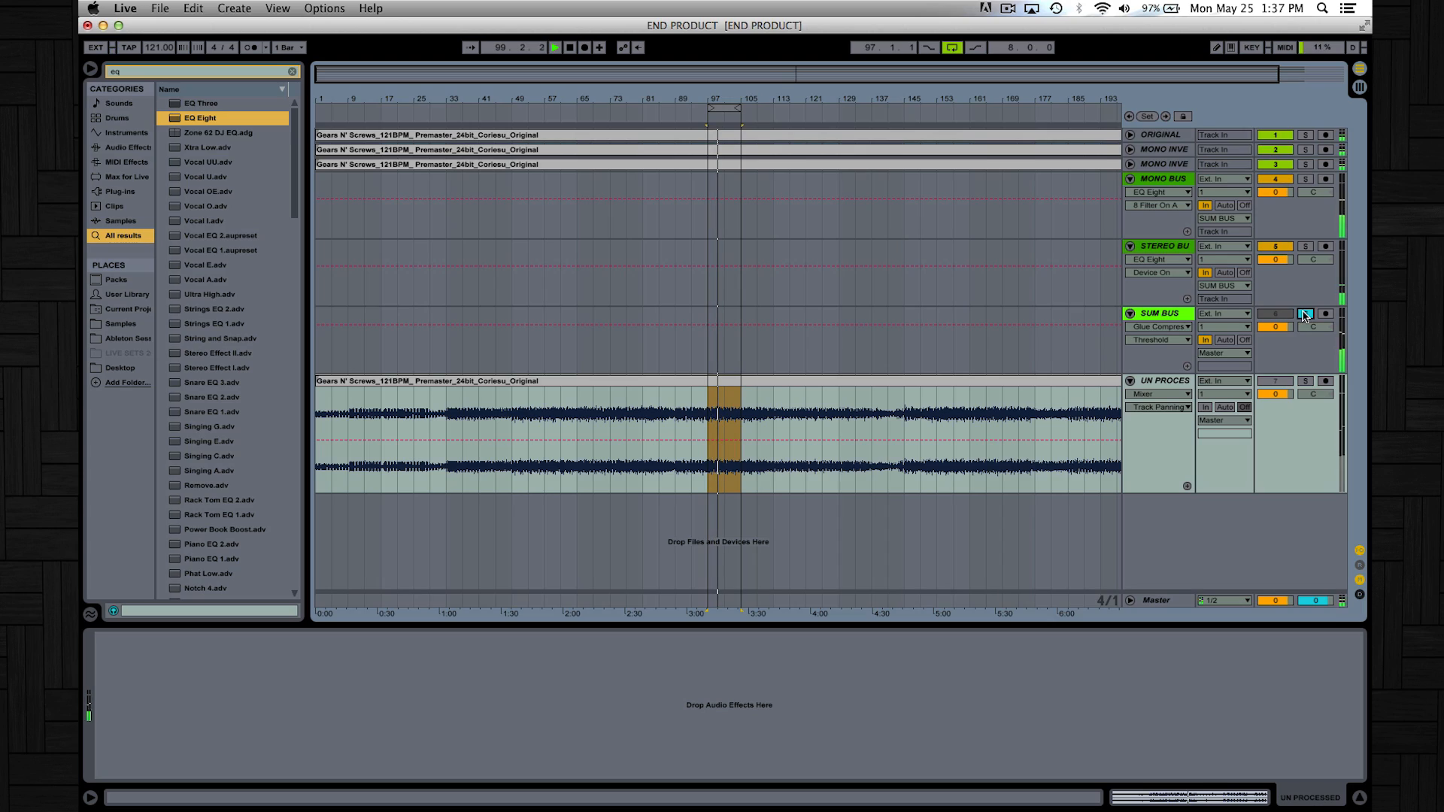
pyautogui.click(1177, 317)
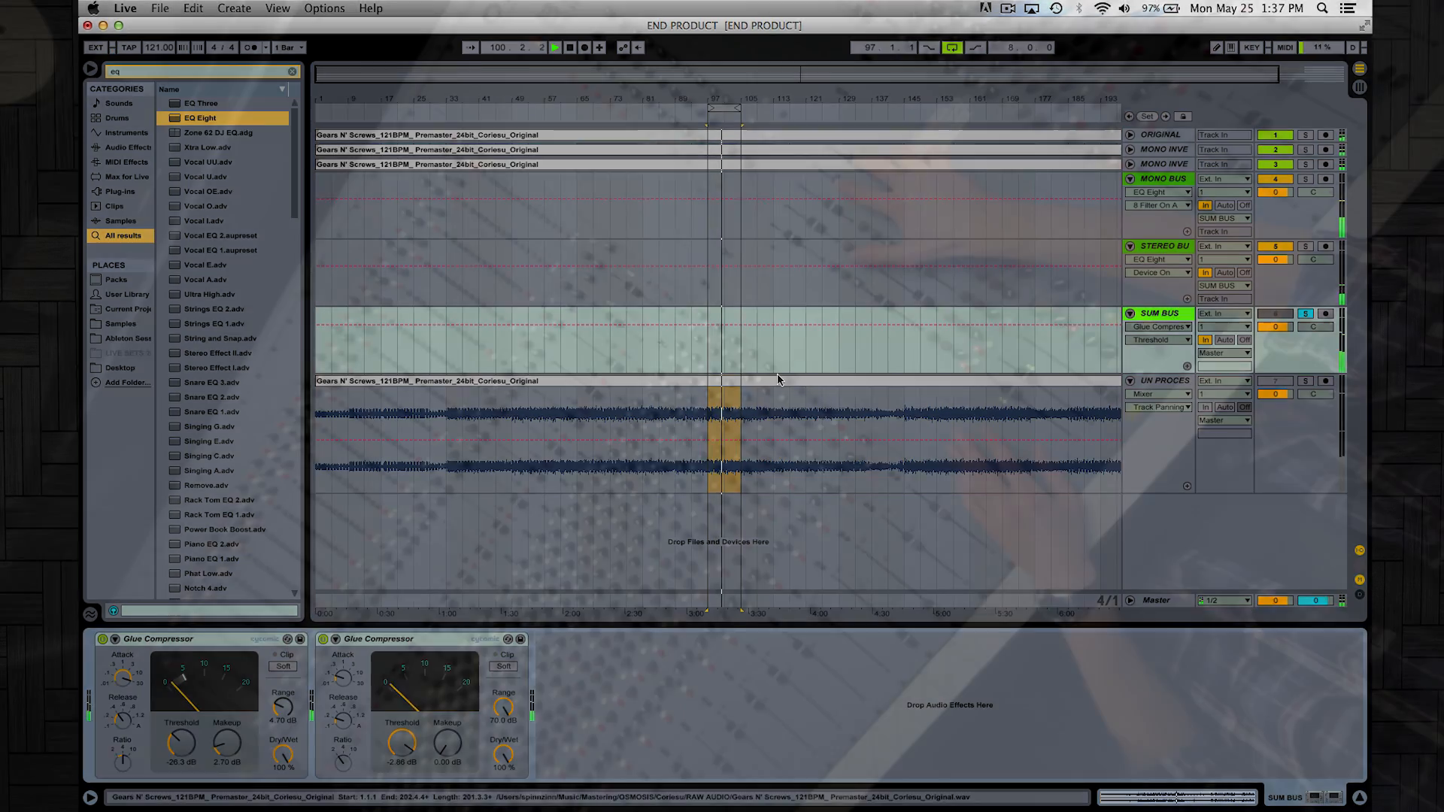